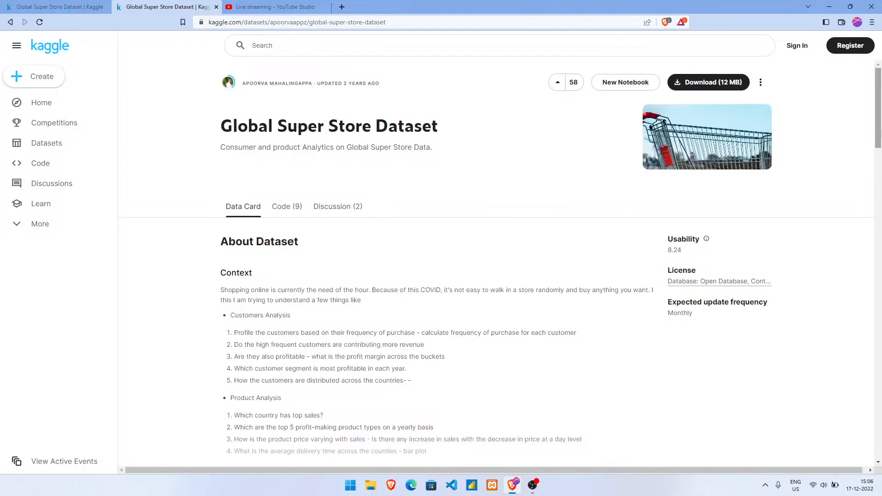
# Examine the detail preview of Global_Superstore2.csv on the Global Super Store Dataset page, including its further columns.
pyautogui.moveTo(877, 138); pyautogui.dragTo(874, 235)
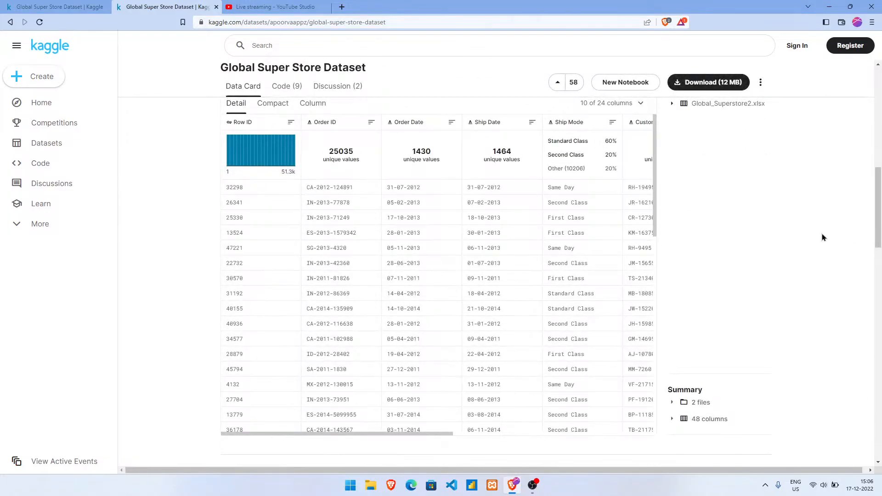
pyautogui.scroll(1, 781, 218)
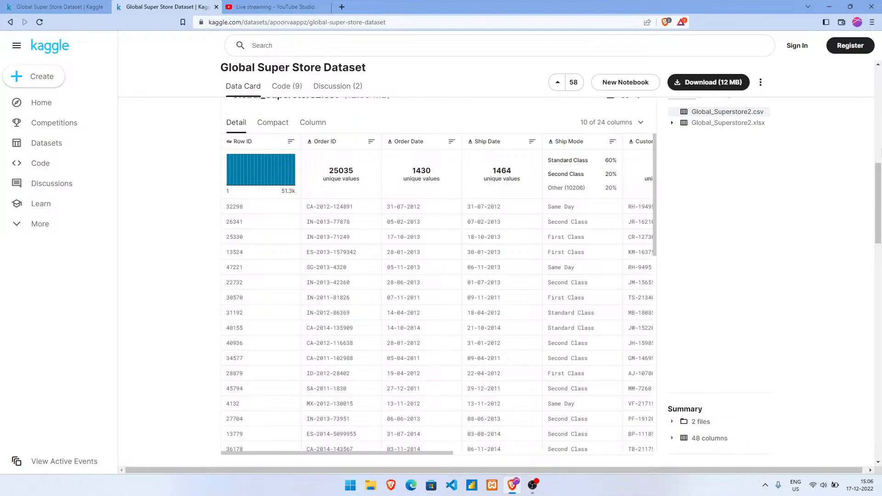
pyautogui.click(880, 156)
pyautogui.moveTo(880, 157); pyautogui.dragTo(878, 240)
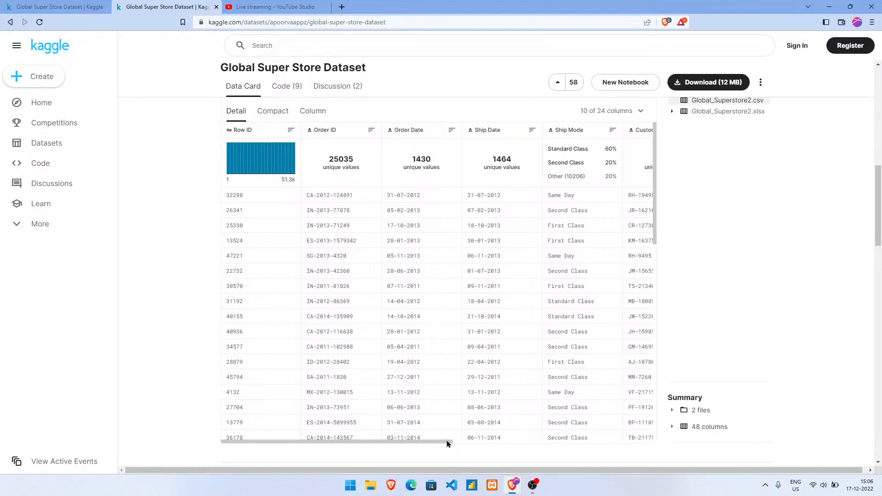
pyautogui.moveTo(446, 440); pyautogui.dragTo(466, 438)
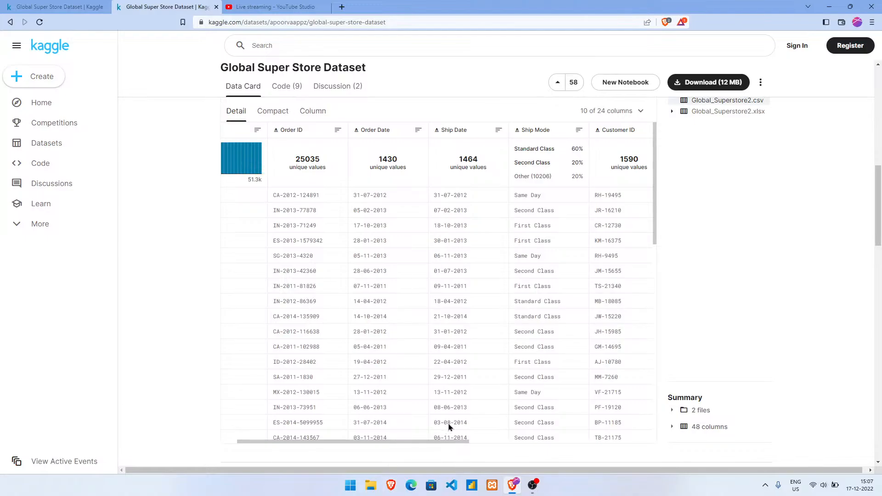
pyautogui.moveTo(879, 197); pyautogui.dragTo(879, 195)
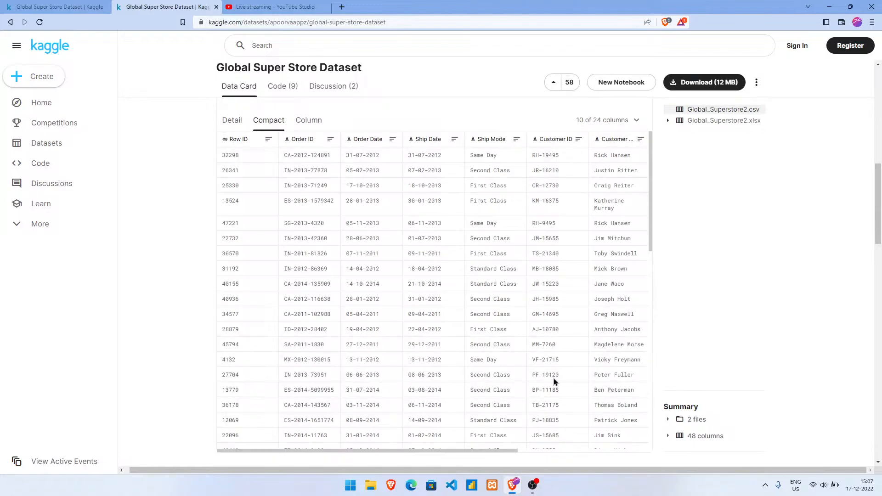
# Look through the CSV file's compact rows and per-column statistics, ending back in the detail view.
pyautogui.moveTo(471, 449); pyautogui.dragTo(452, 452)
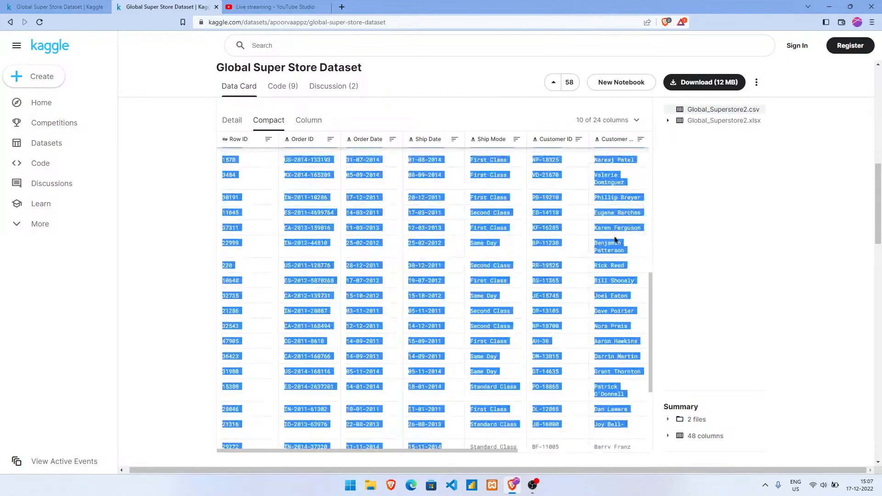
pyautogui.click(653, 301)
pyautogui.moveTo(649, 301); pyautogui.dragTo(656, 142)
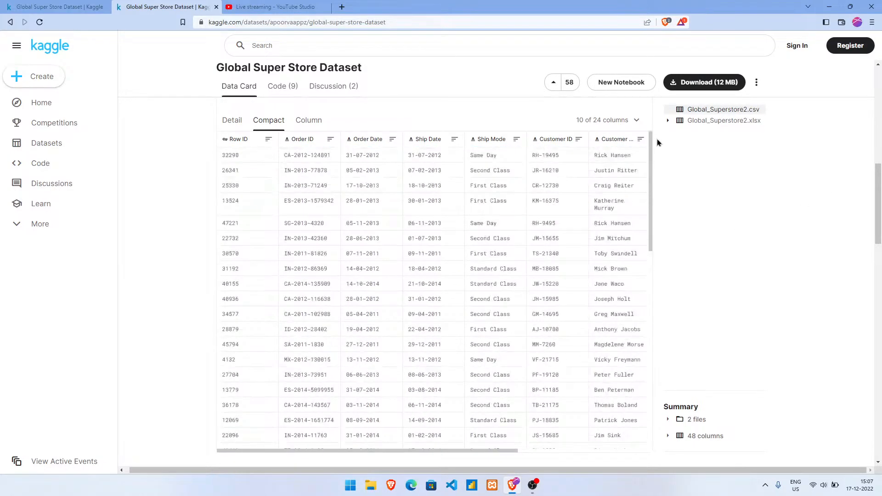
pyautogui.click(308, 121)
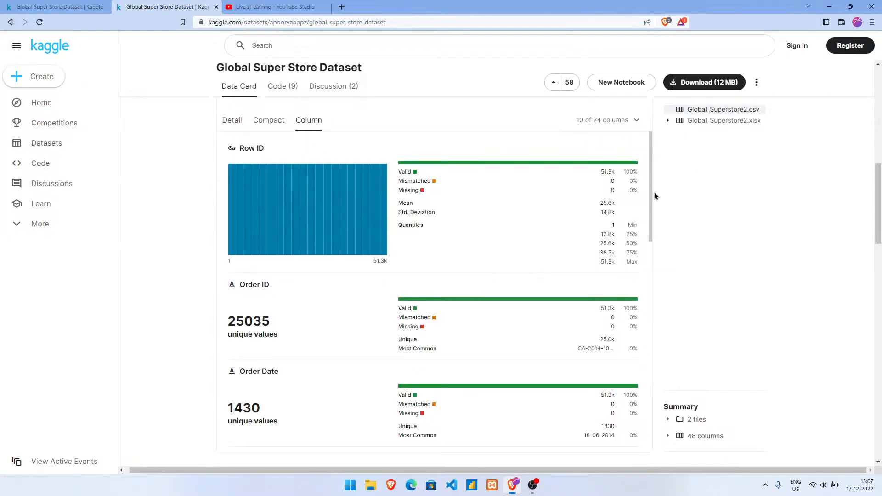
pyautogui.moveTo(650, 193); pyautogui.dragTo(671, 409)
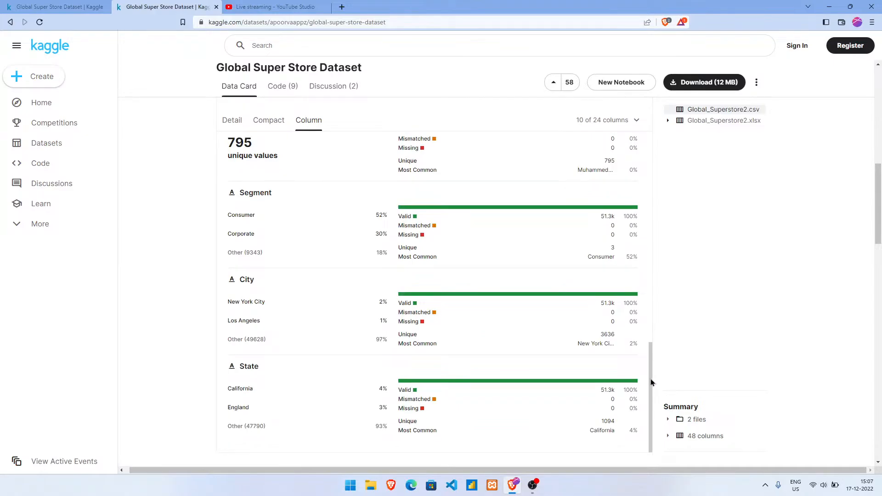
pyautogui.moveTo(650, 382); pyautogui.dragTo(664, 134)
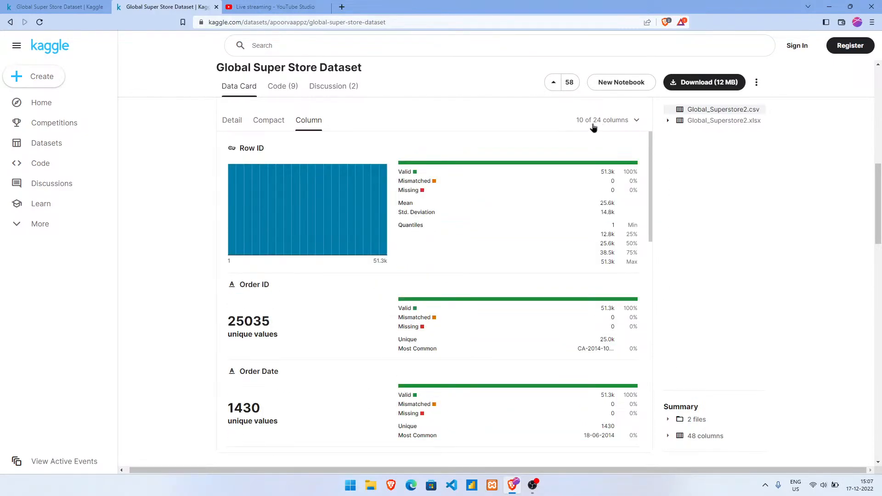
pyautogui.click(227, 124)
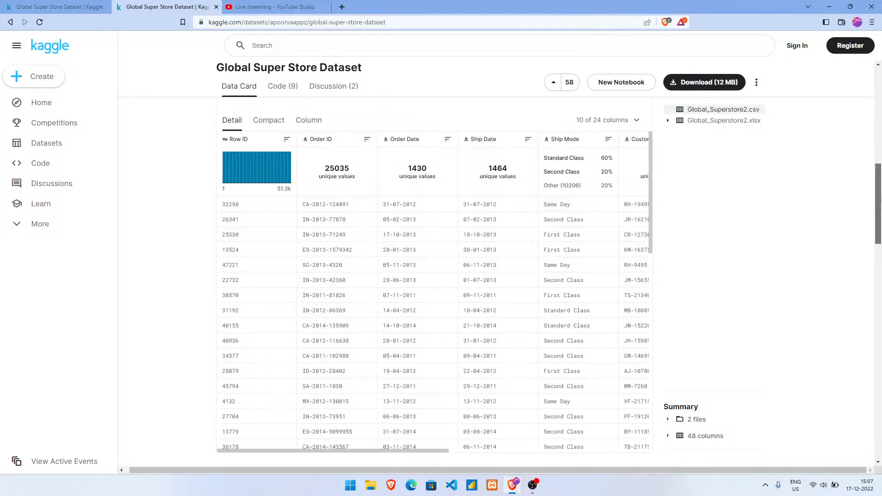
# Show the details of Global_Superstore2.xlsx and check the total rows and columns of Sheet1.
pyautogui.click(744, 121)
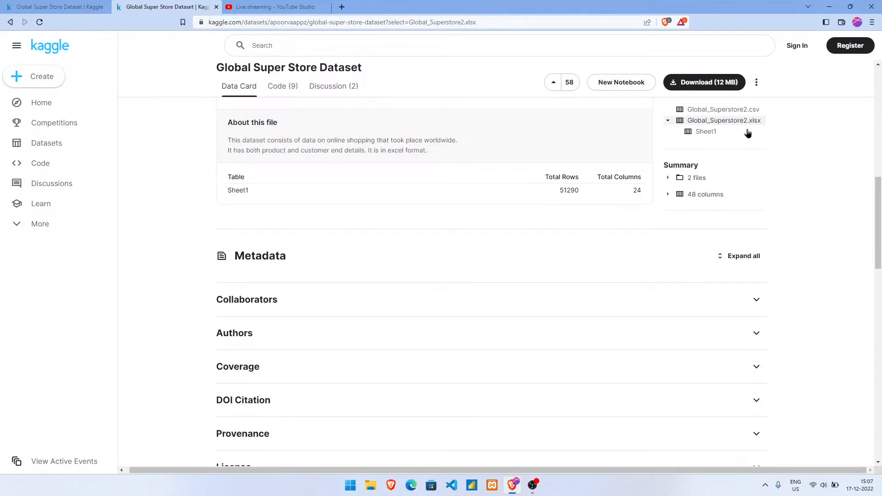
pyautogui.scroll(5, 300, 359)
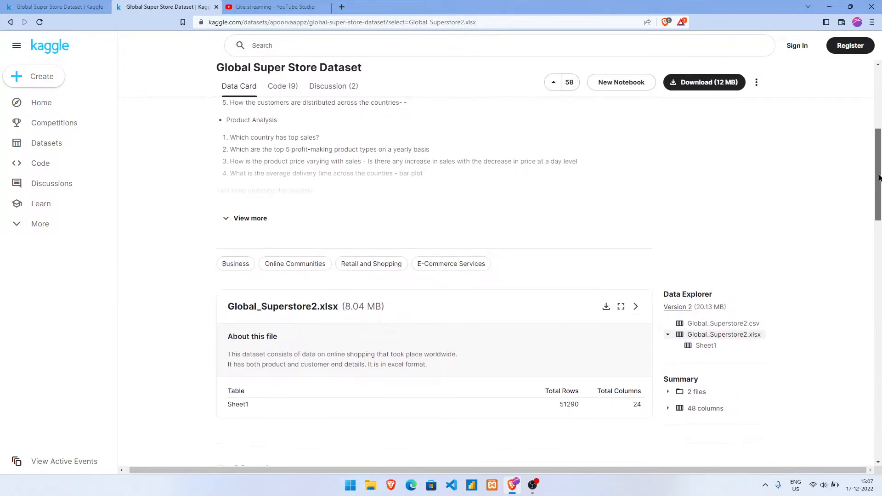
pyautogui.scroll(-1, 299, 358)
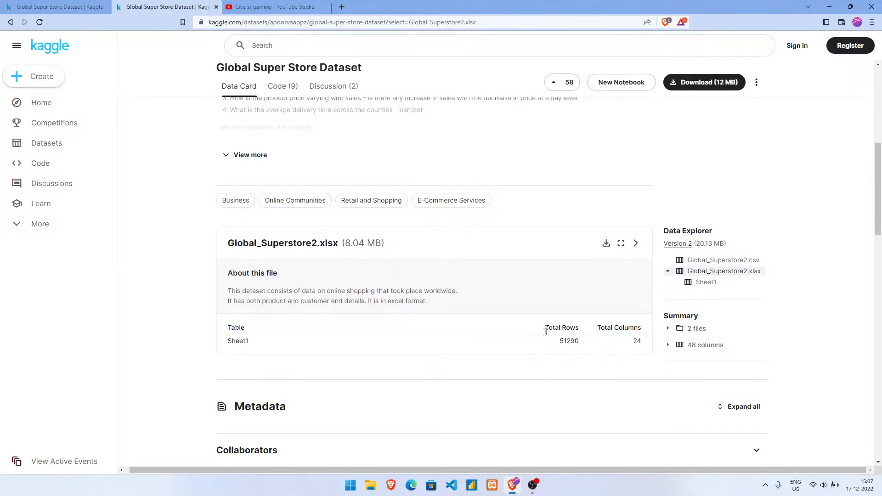
pyautogui.moveTo(556, 341); pyautogui.dragTo(646, 343)
pyautogui.click(829, 301)
# Request the download of Global_Superstore2.xlsx and sign in to Kaggle with a Google account.
pyautogui.click(606, 243)
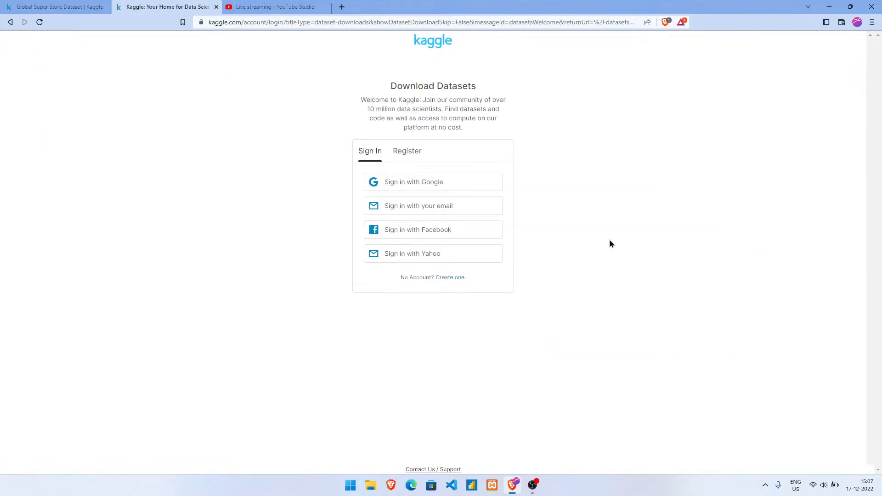
pyautogui.click(435, 185)
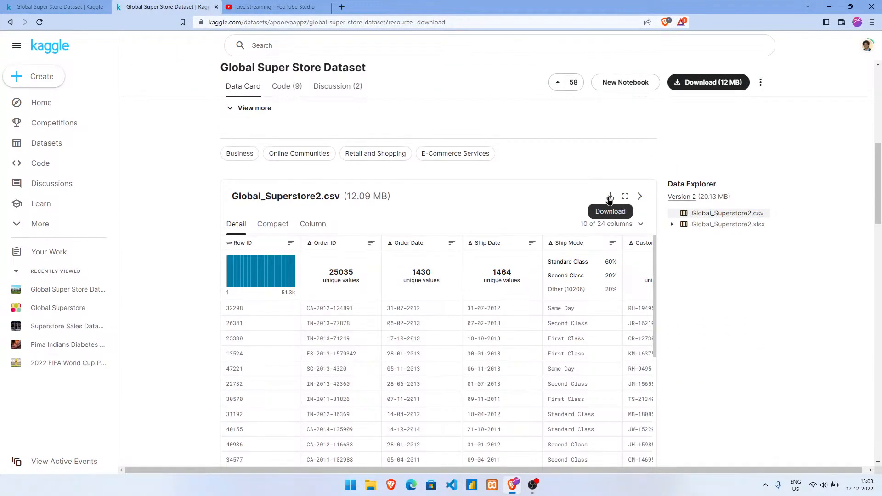
# Download Global_Superstore2.xlsx from the dataset as a ZIP archive into the Tech Excellerate folder.
pyautogui.click(609, 197)
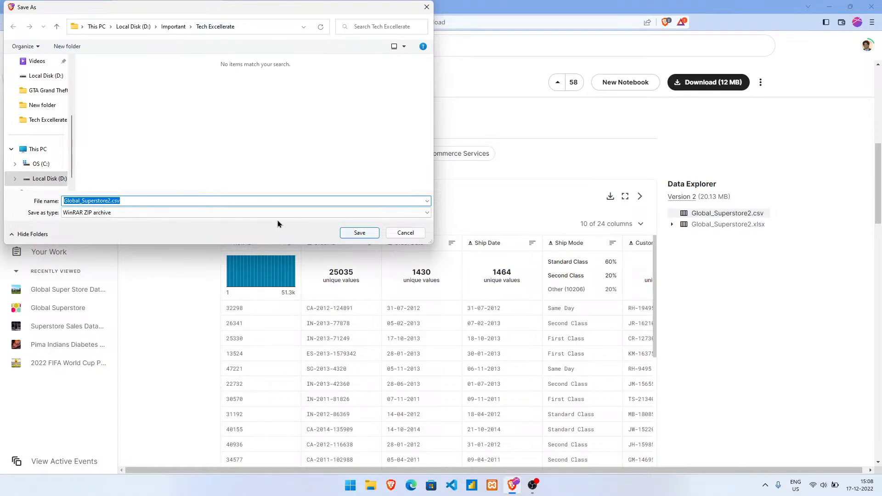
pyautogui.click(404, 232)
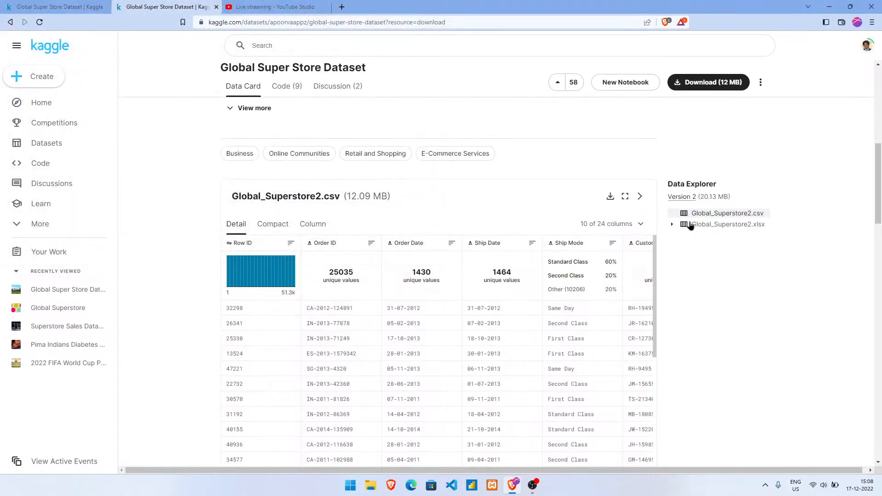
pyautogui.click(715, 226)
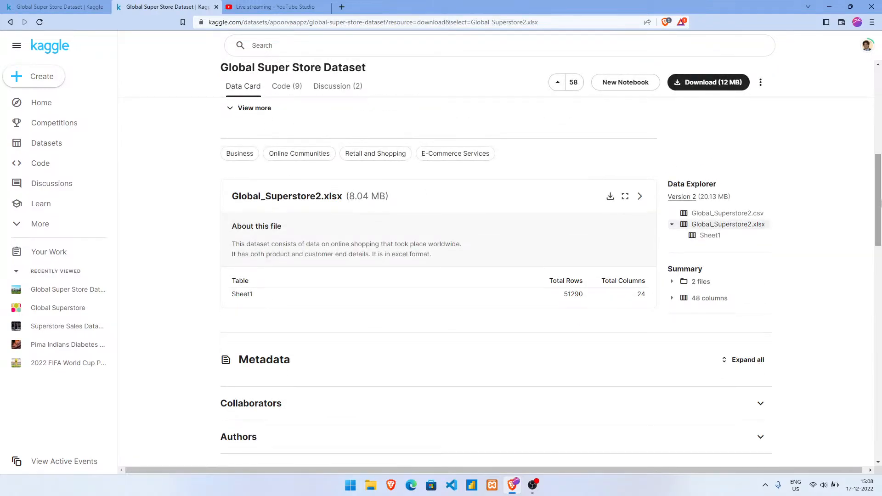
pyautogui.click(609, 198)
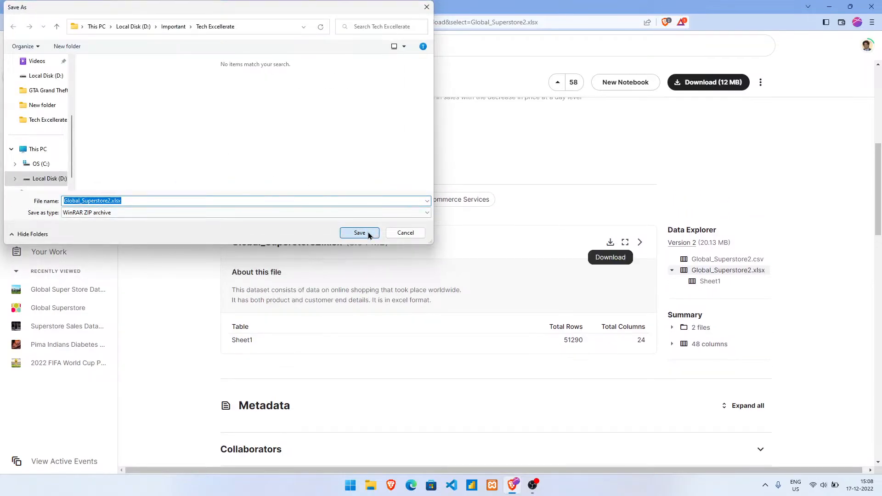
pyautogui.click(368, 232)
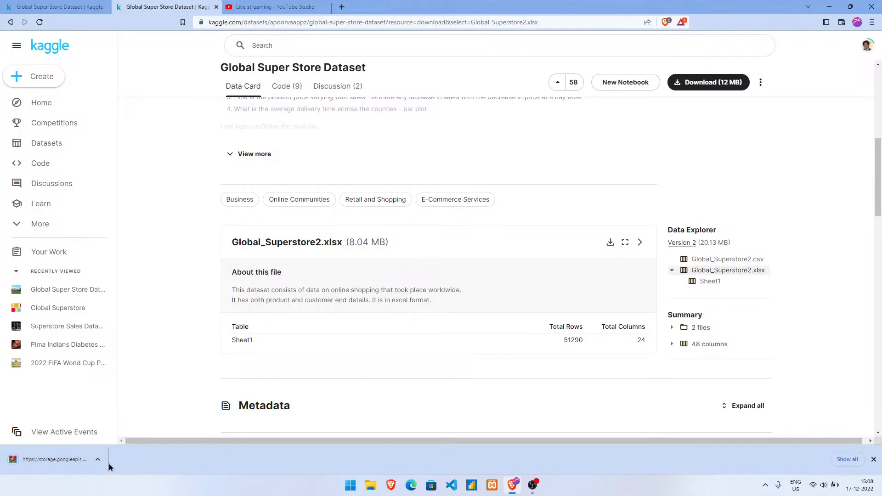
# Open the downloaded archive in WinRAR and extract Global_Superstore2.xlsx to D:\Important\Tech Excellerate\Global_Superstore2.xlsx.
pyautogui.click(50, 459)
pyautogui.click(29, 87)
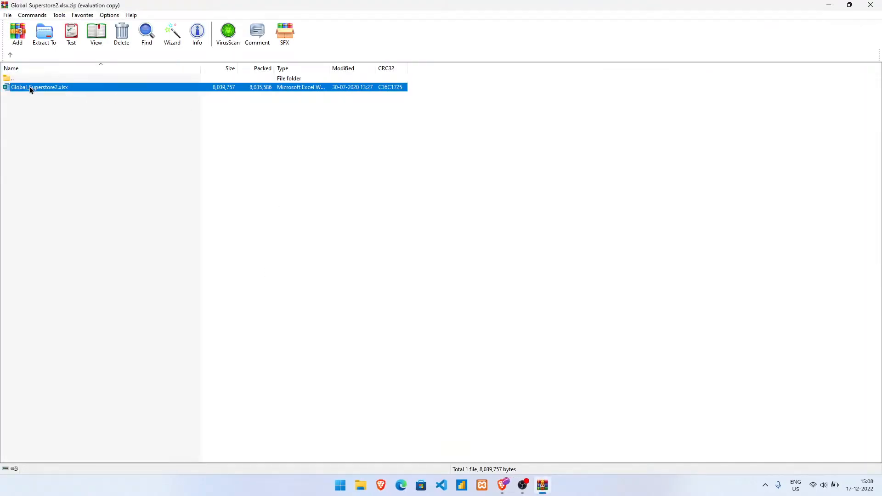
pyautogui.click(487, 243)
pyautogui.click(44, 35)
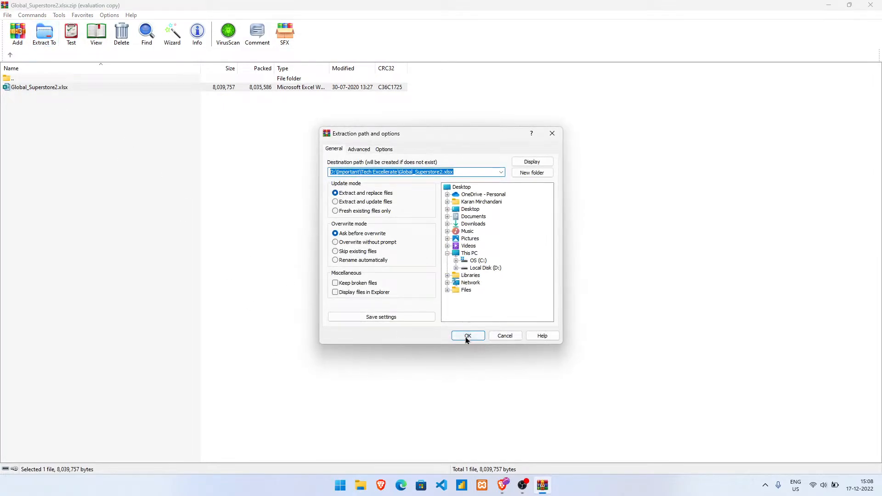
pyautogui.click(466, 338)
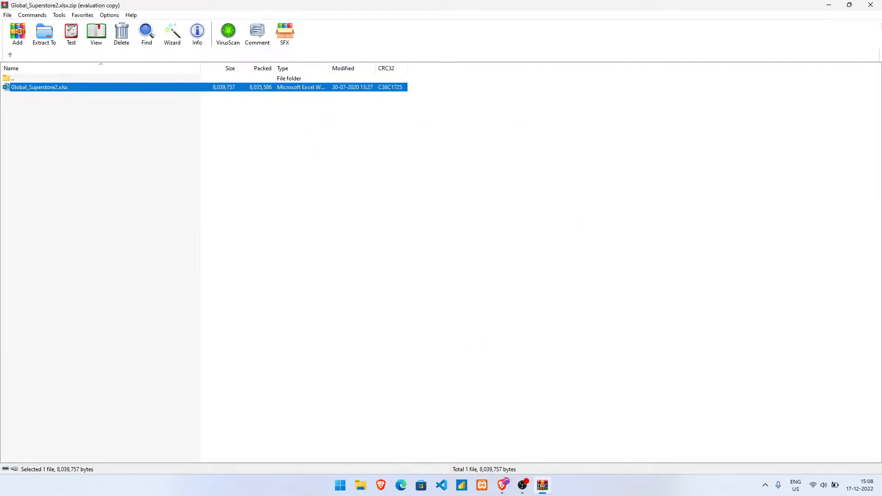
pyautogui.click(44, 35)
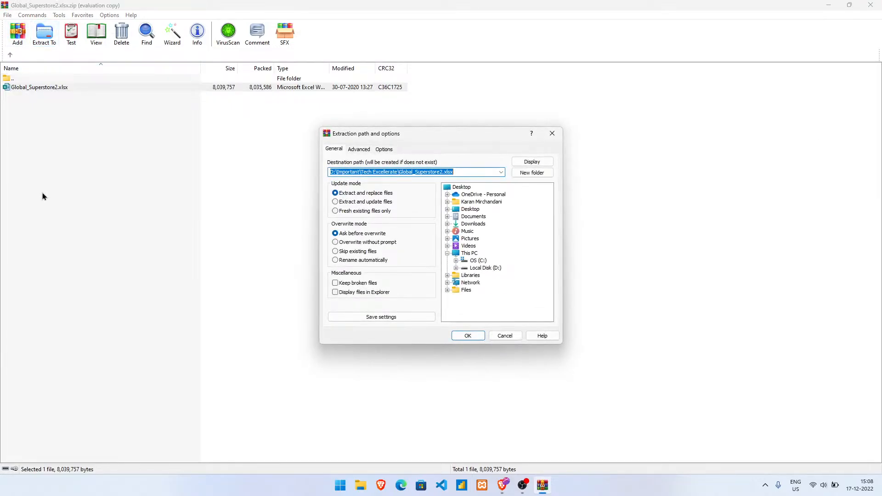
pyautogui.click(462, 187)
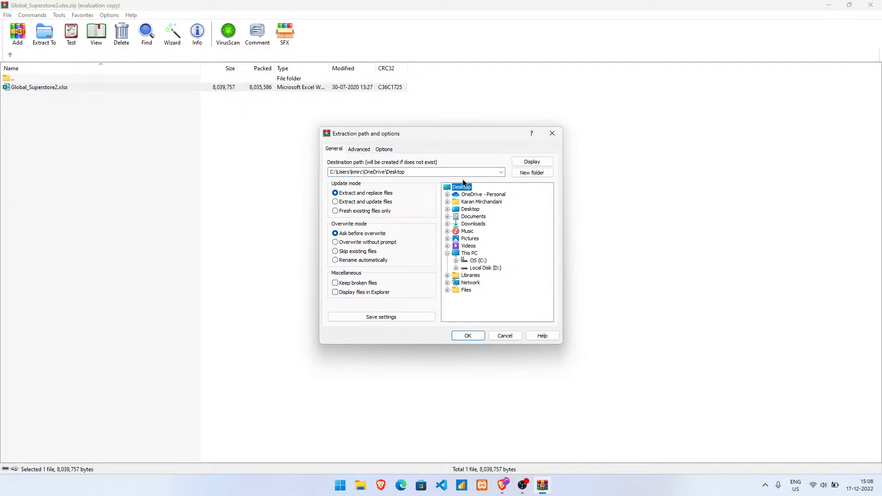
pyautogui.click(517, 338)
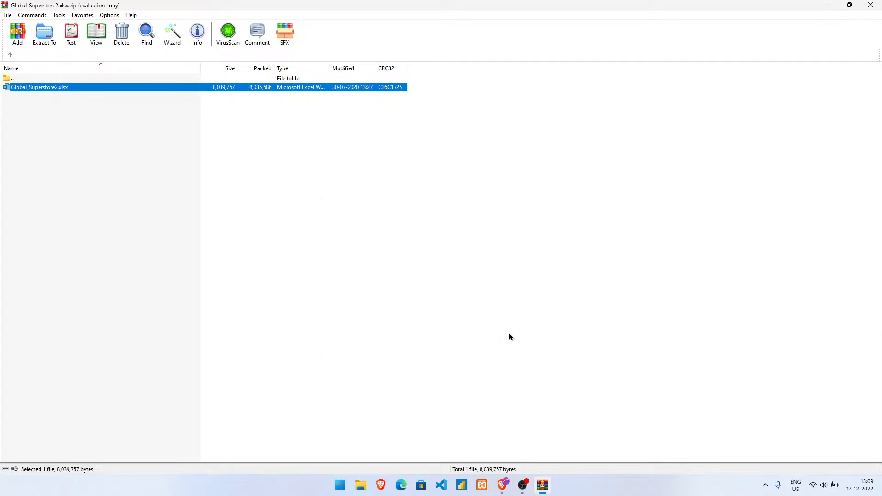
# Launch Power BI Desktop and start getting data from an Excel Workbook source.
pyautogui.click(462, 485)
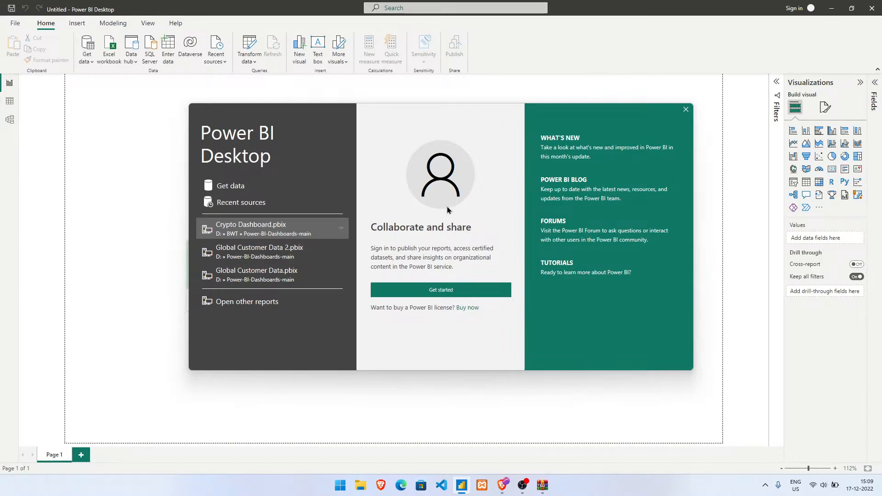
pyautogui.click(231, 185)
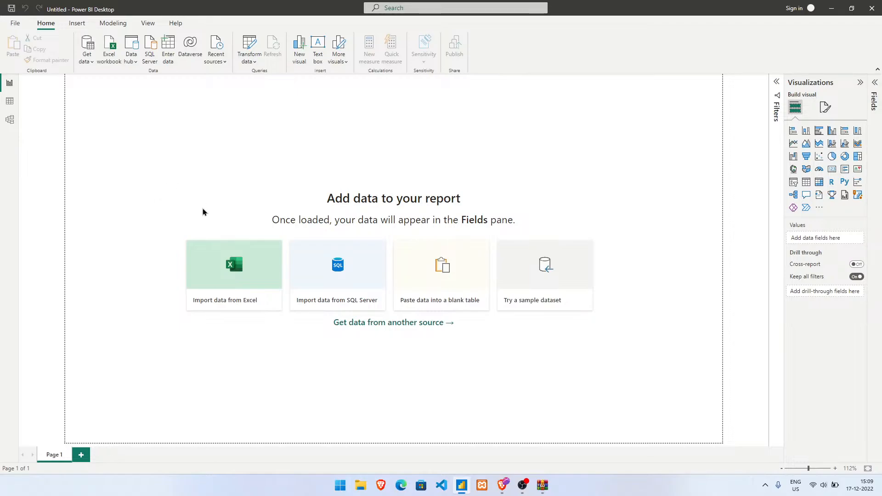
pyautogui.click(243, 276)
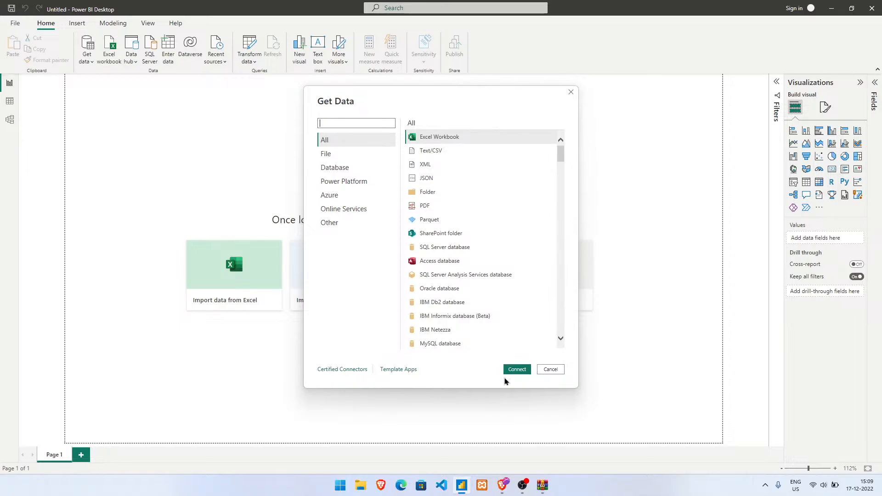
pyautogui.click(452, 137)
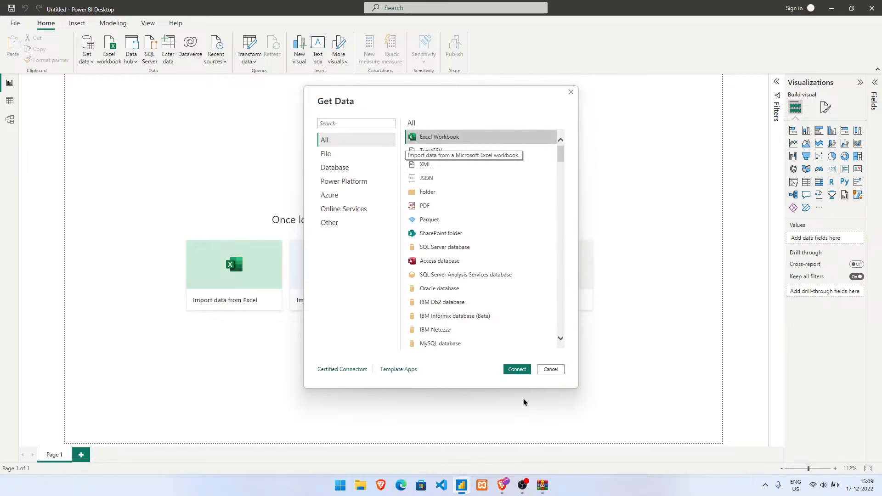
pyautogui.click(517, 370)
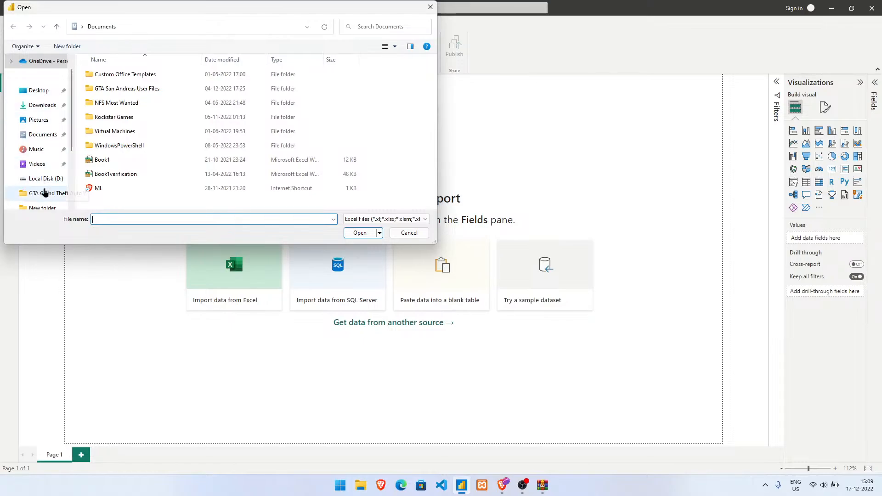
# Open the Global_Superstore2 workbook from D:\Important\Tech Excellerate\Global_Superstore2.xlsx as the data source.
pyautogui.click(47, 179)
pyautogui.doubleClick(141, 75)
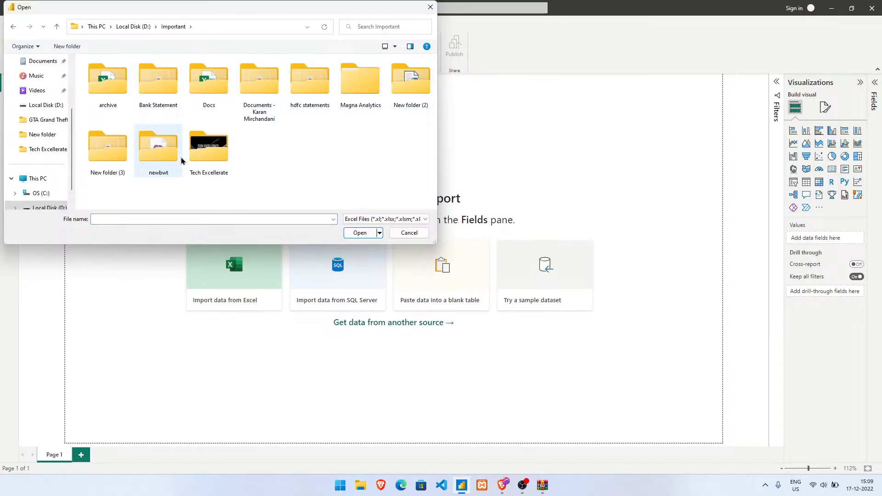
pyautogui.doubleClick(198, 162)
pyautogui.doubleClick(154, 76)
pyautogui.click(126, 75)
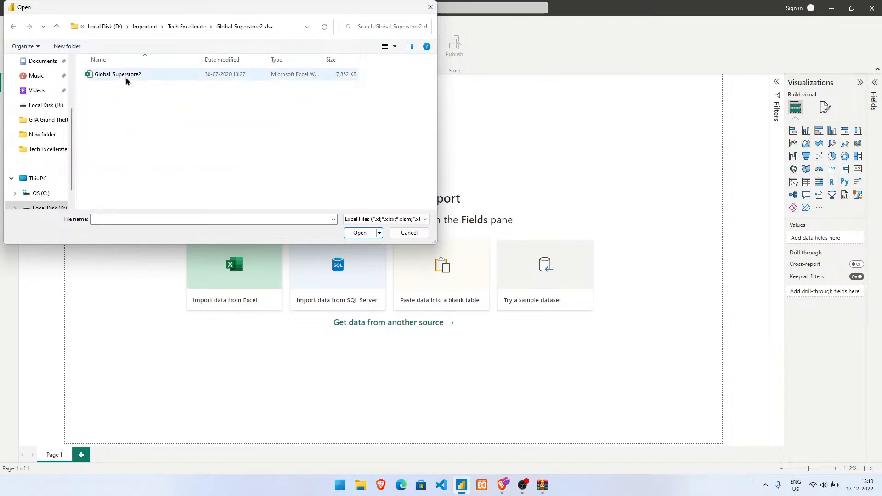
pyautogui.click(366, 232)
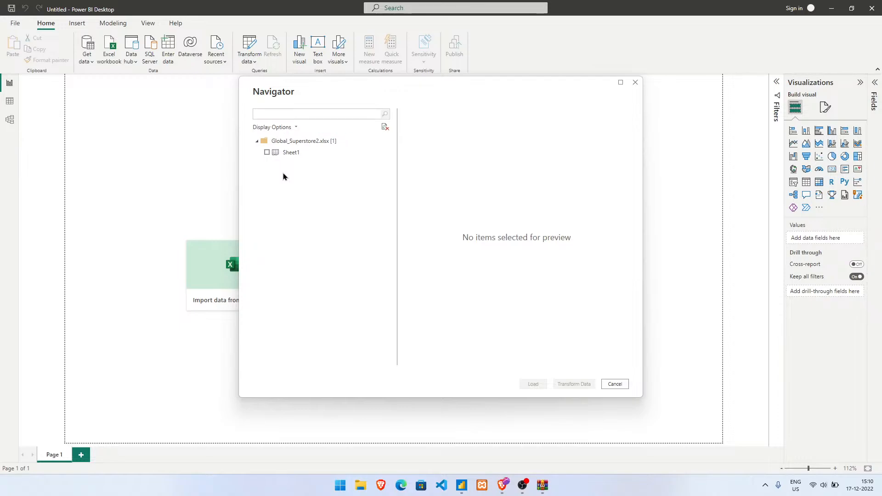
# Select Sheet1 from the Global_Superstore2 workbook, enlarge its preview and open the sheet for transformation in Power Query Editor.
pyautogui.click(267, 153)
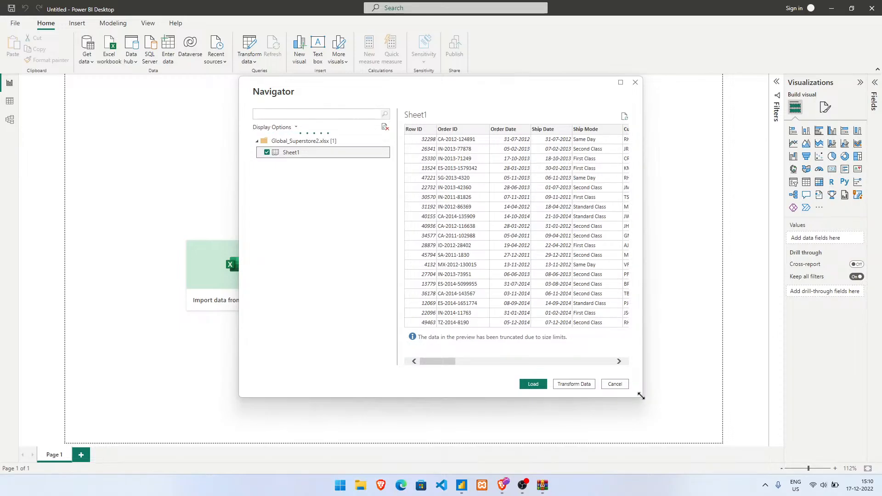
pyautogui.moveTo(642, 396); pyautogui.dragTo(780, 396)
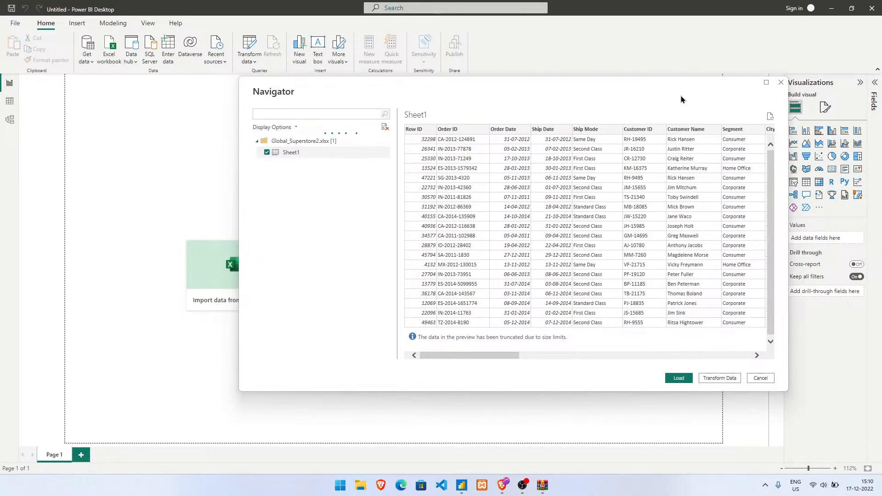
pyautogui.moveTo(675, 92); pyautogui.dragTo(509, 88)
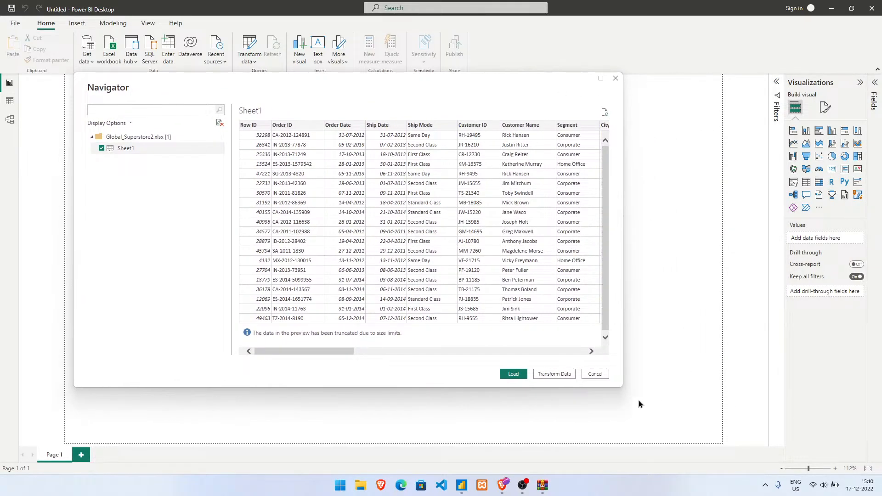
pyautogui.moveTo(621, 386); pyautogui.dragTo(781, 410)
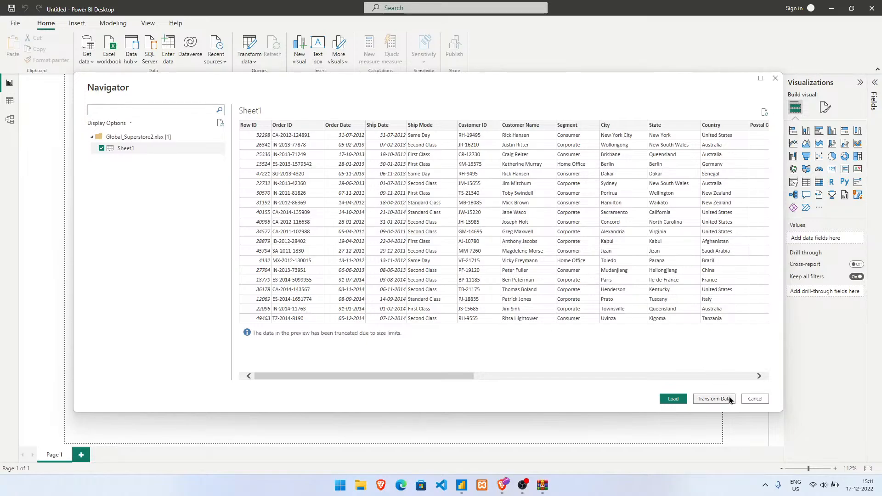
pyautogui.click(713, 399)
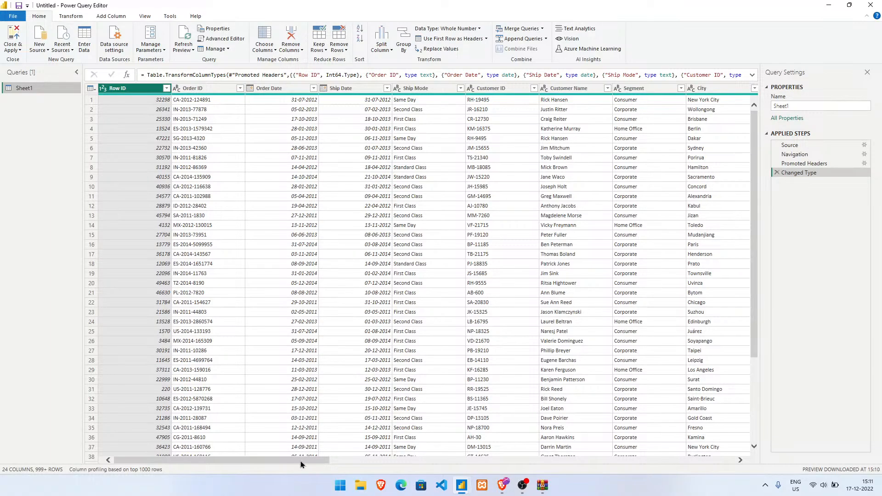
# Examine the Row ID column's sorting and filtering options and the neighbouring Order Date and Order ID columns.
pyautogui.moveTo(300, 461); pyautogui.dragTo(285, 472)
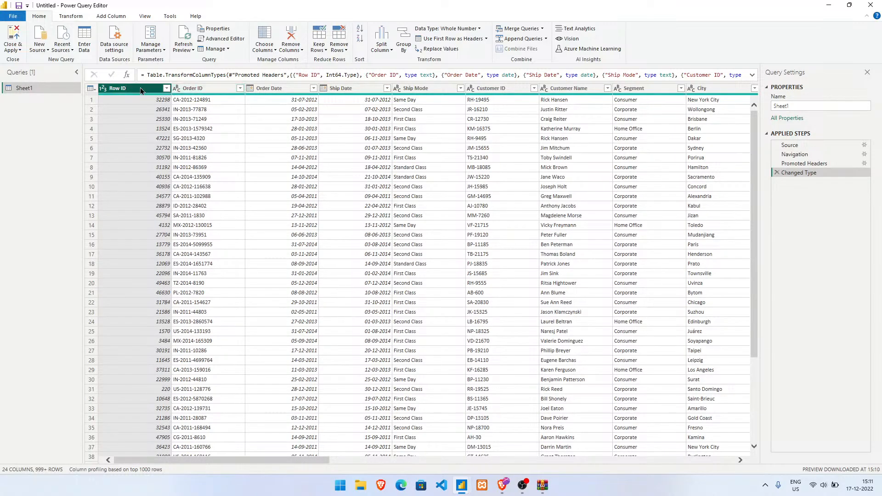
pyautogui.click(166, 88)
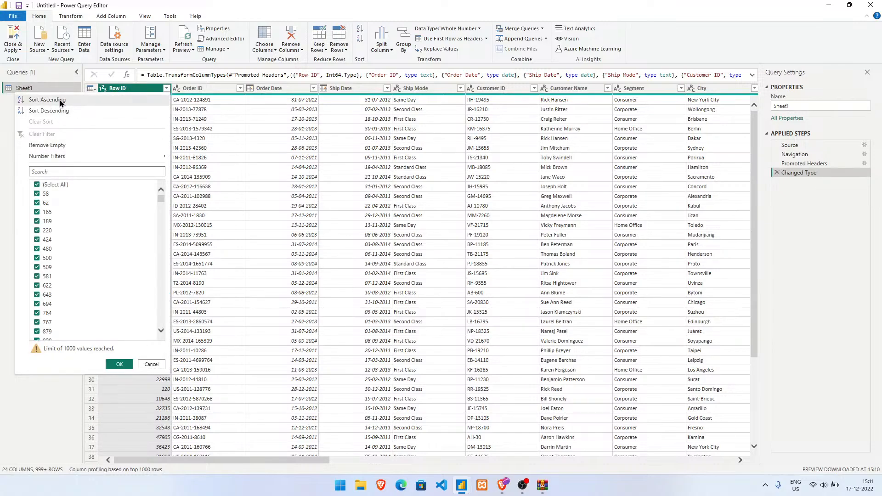
pyautogui.click(305, 186)
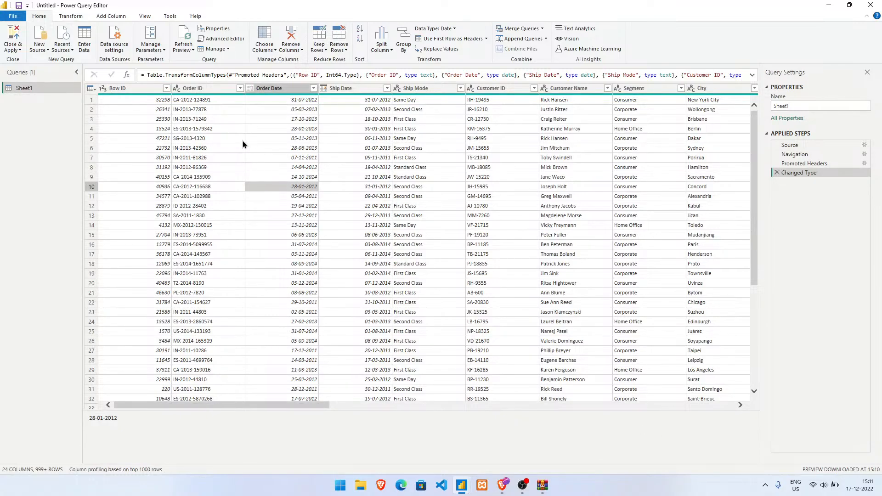
pyautogui.click(230, 92)
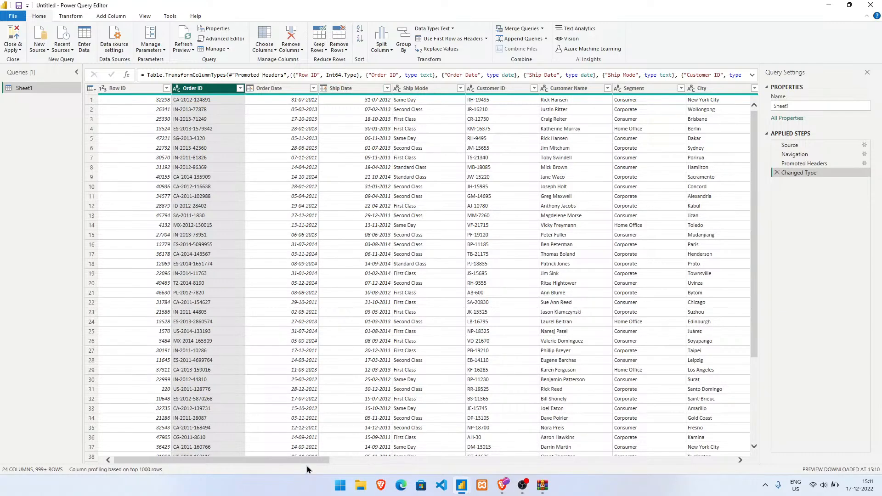
pyautogui.moveTo(307, 460); pyautogui.dragTo(225, 444)
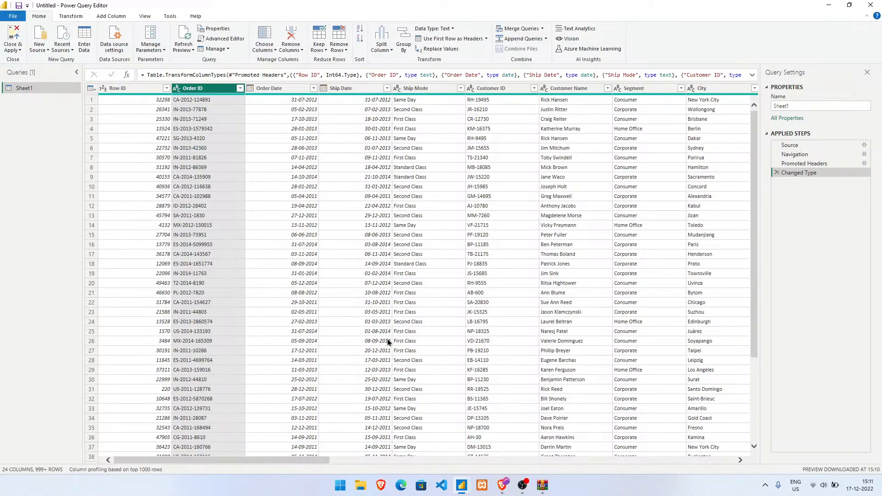
# Examine the last column, Order Priority, and the column operations available for it.
pyautogui.moveTo(304, 460); pyautogui.dragTo(733, 412)
pyautogui.click(719, 90)
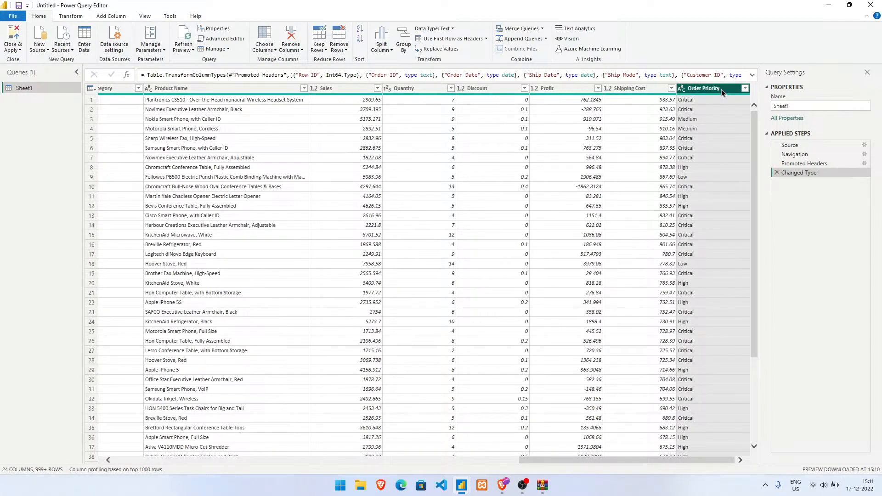
pyautogui.rightClick(721, 90)
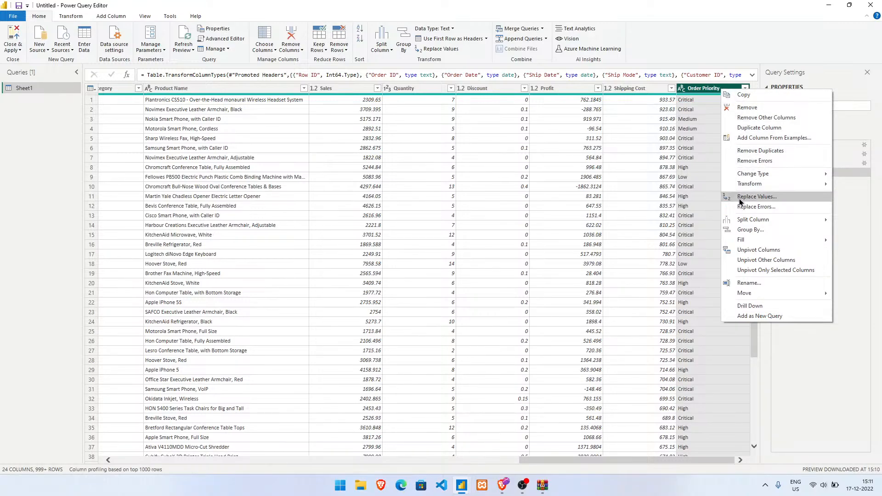
pyautogui.moveTo(745, 246)
pyautogui.click(709, 91)
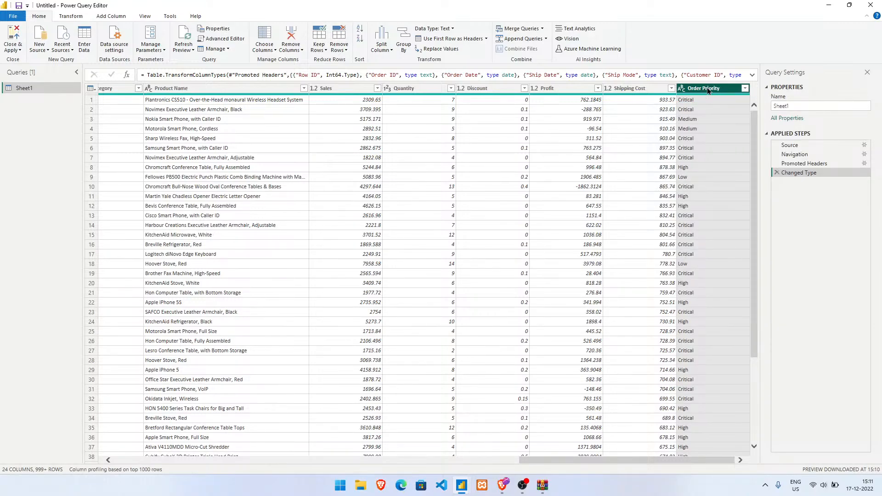
pyautogui.rightClick(720, 90)
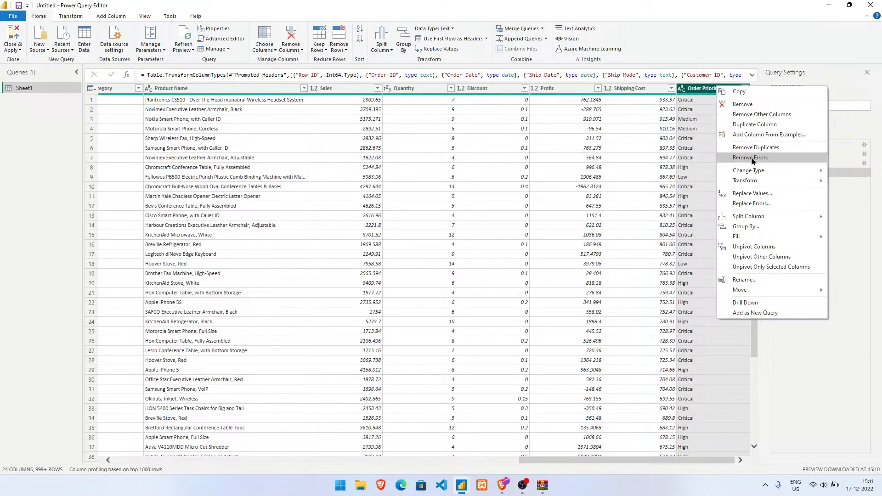
pyautogui.click(695, 93)
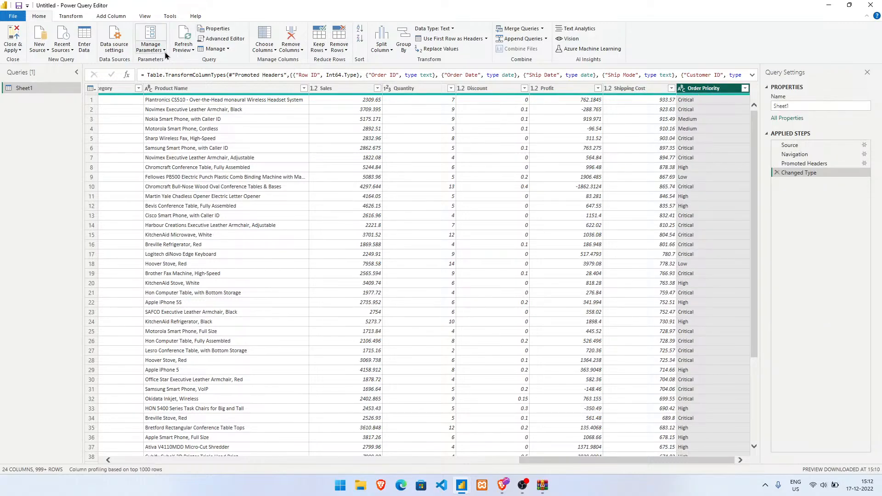
pyautogui.click(119, 19)
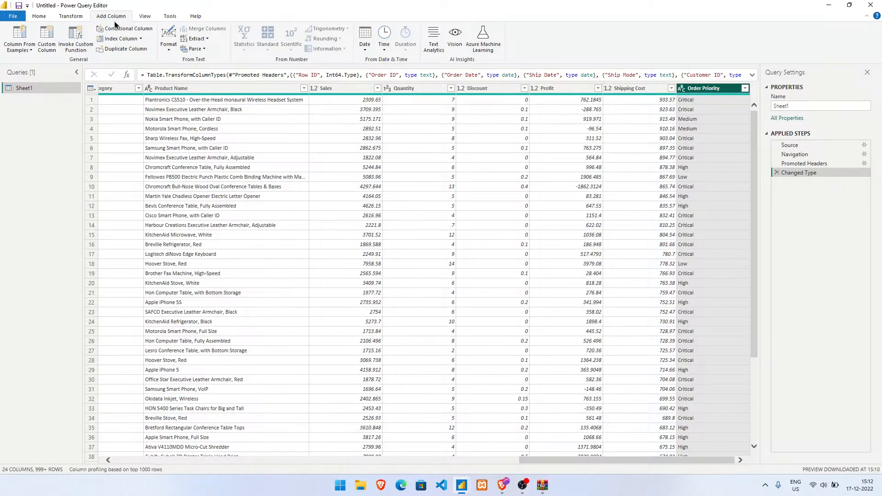
pyautogui.click(119, 28)
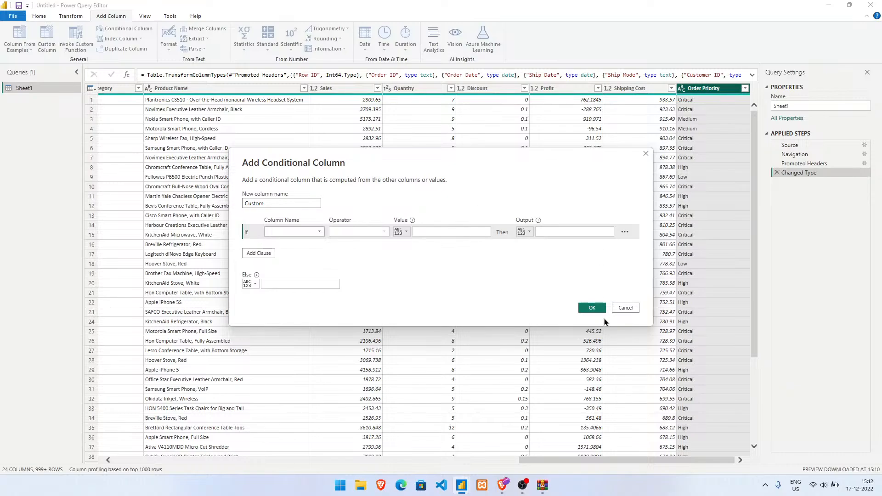
pyautogui.click(624, 308)
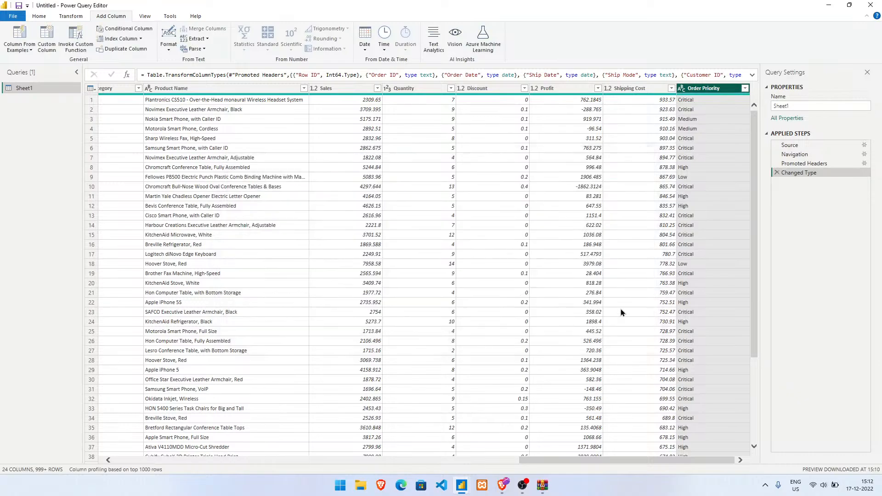
pyautogui.click(23, 49)
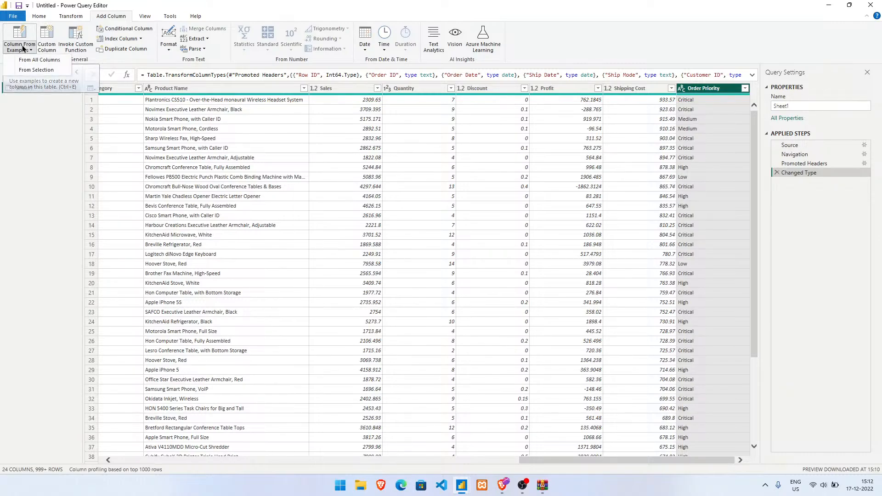
pyautogui.click(22, 48)
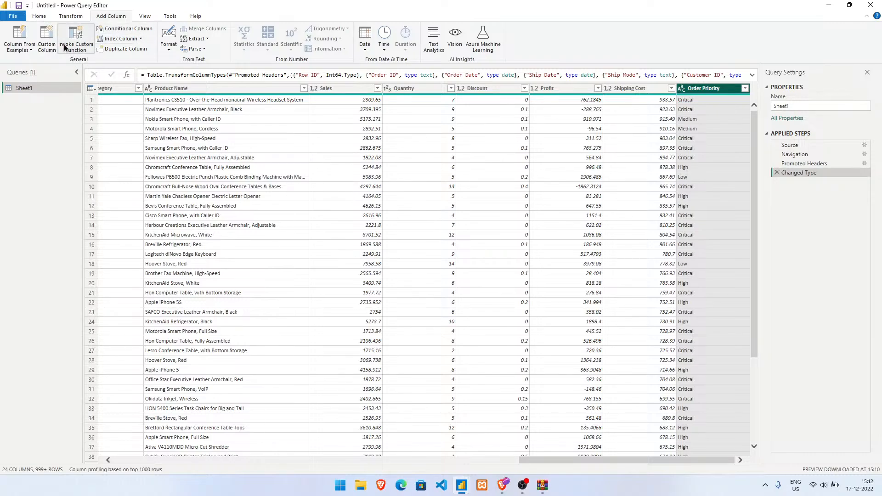
pyautogui.click(141, 39)
pyautogui.click(663, 99)
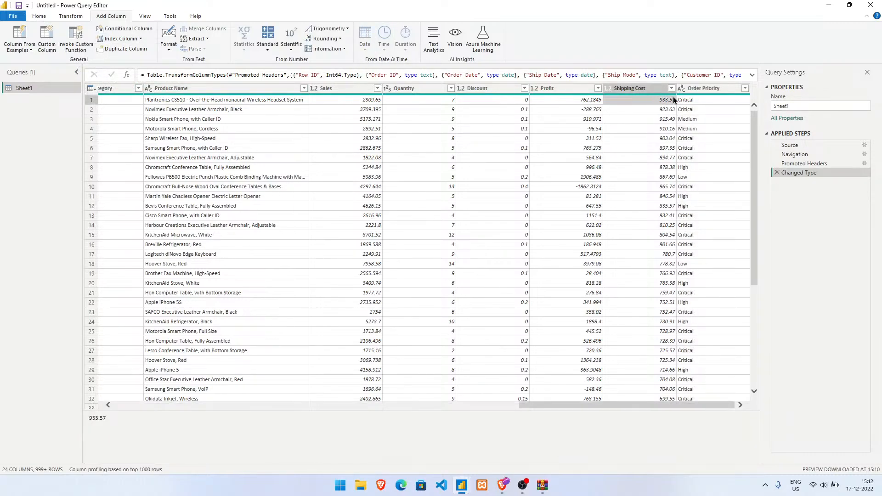
# Add a custom column named Count with the formula = 1 to the Sheet1 query.
pyautogui.click(692, 90)
pyautogui.click(47, 39)
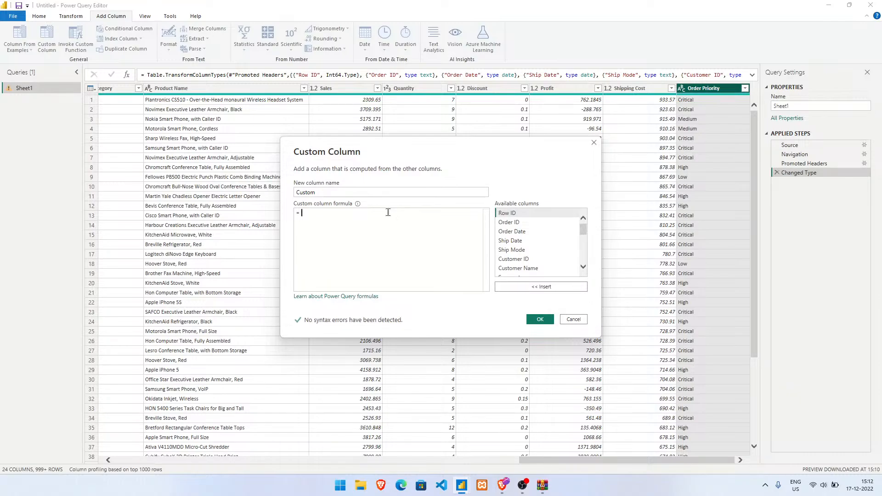
pyautogui.moveTo(392, 193); pyautogui.dragTo(294, 196)
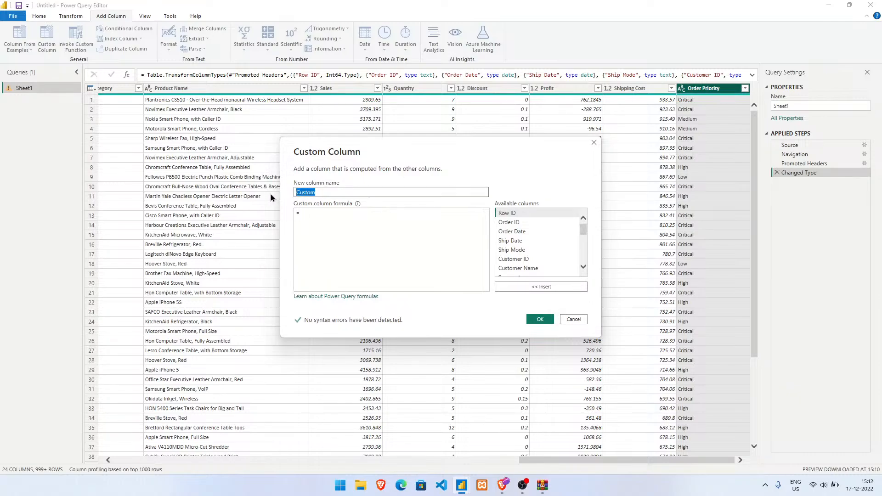
pyautogui.write('Count')
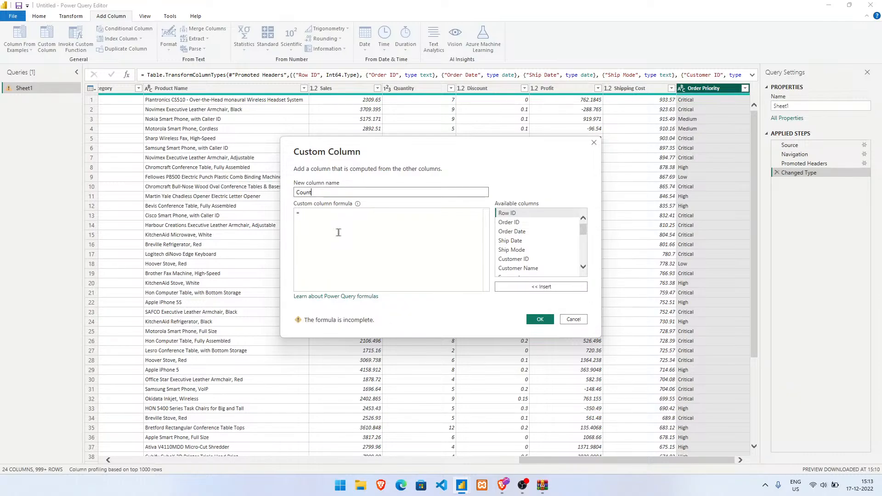
pyautogui.click(338, 232)
pyautogui.write('1')
pyautogui.click(544, 322)
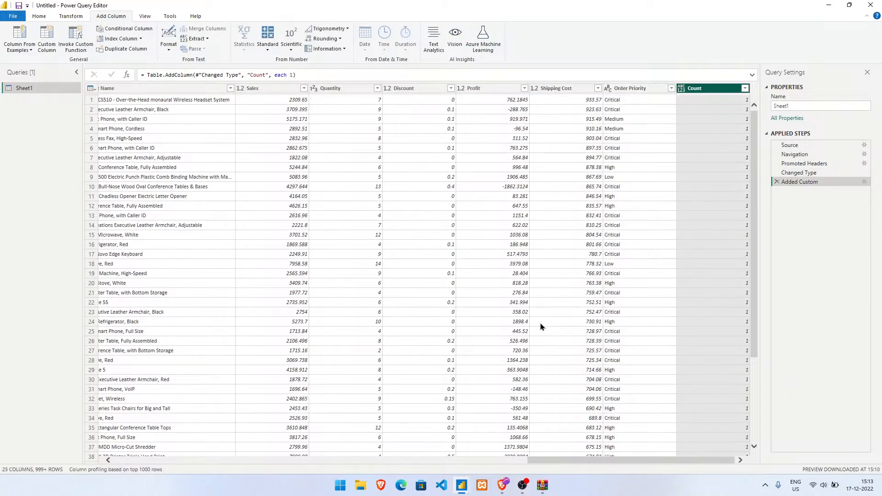
# Check the values of the new Count column and its filter list against the adjacent Order Priority column.
pyautogui.click(705, 130)
pyautogui.click(718, 104)
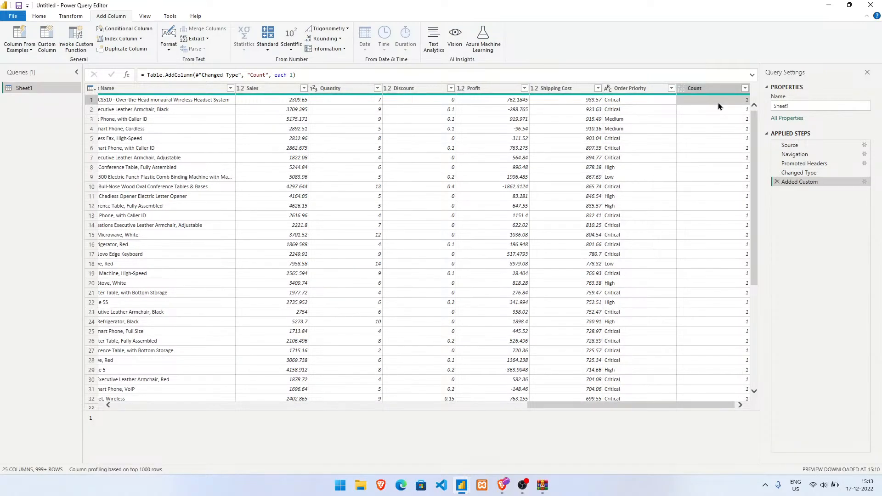
pyautogui.click(689, 90)
pyautogui.click(641, 91)
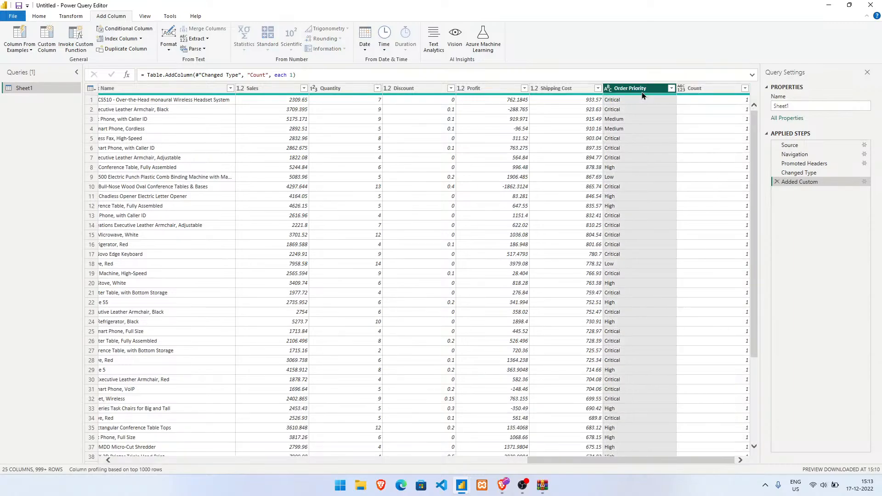
pyautogui.click(710, 89)
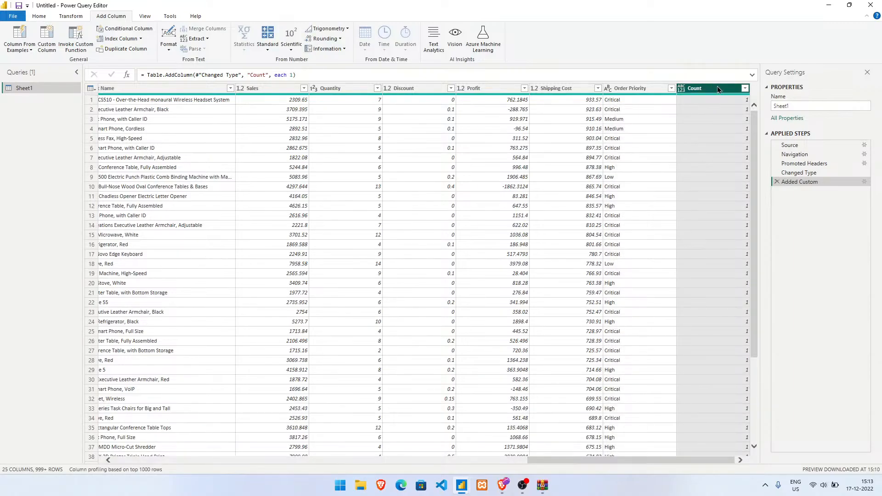
pyautogui.moveTo(757, 134); pyautogui.dragTo(765, 111)
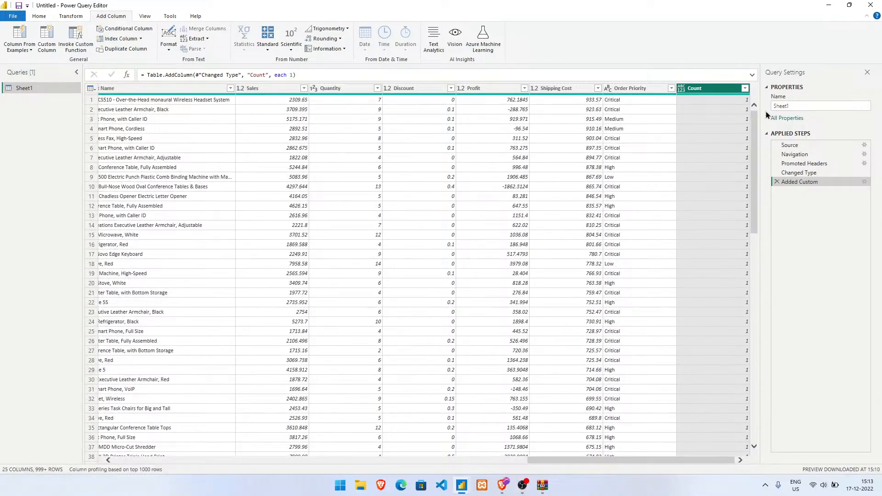
pyautogui.click(745, 89)
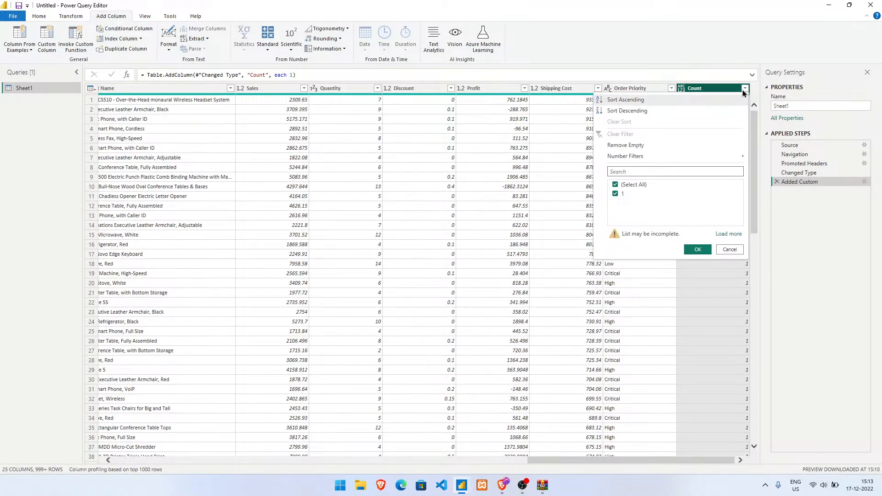
pyautogui.click(737, 250)
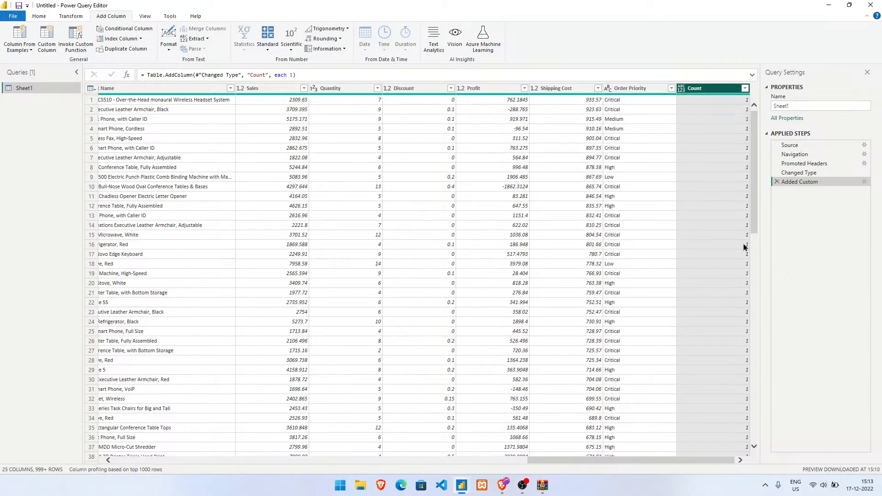
# Examine the Order Priority column, the first columns of the Sheet1 query and the City column's filter options.
pyautogui.click(641, 88)
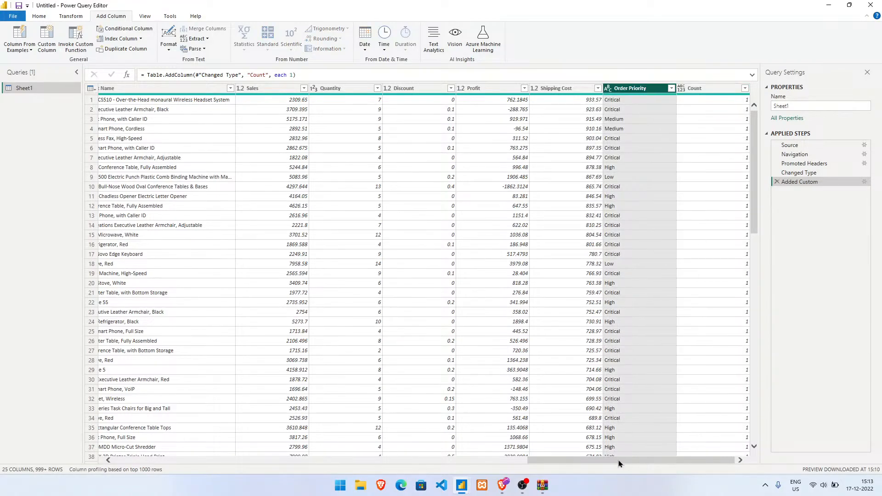
pyautogui.moveTo(616, 460); pyautogui.dragTo(161, 419)
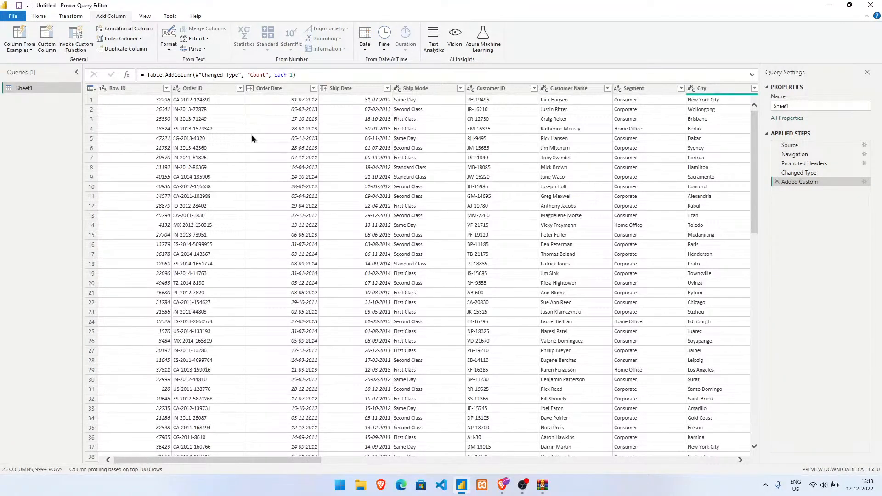
pyautogui.moveTo(265, 459); pyautogui.dragTo(359, 466)
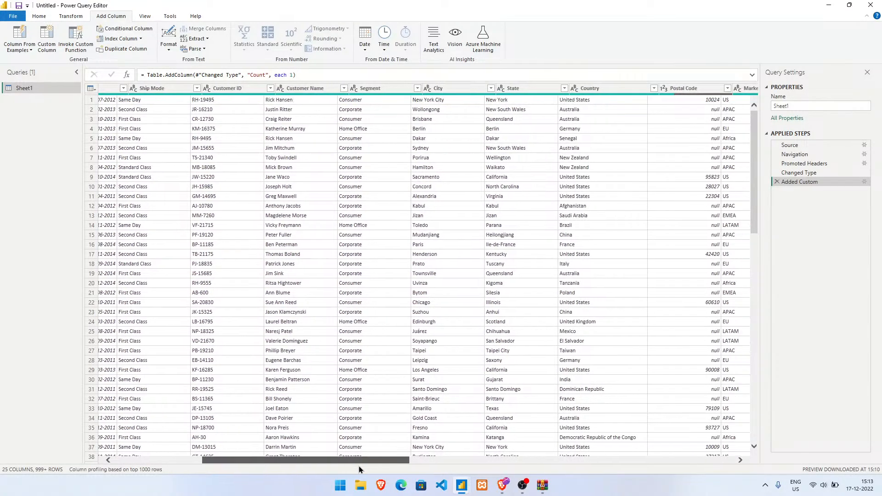
pyautogui.click(387, 88)
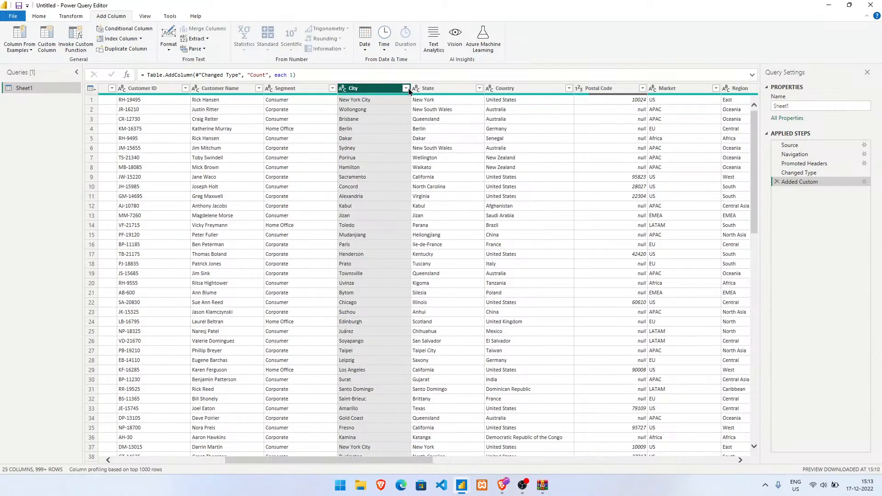
pyautogui.click(407, 89)
pyautogui.click(400, 88)
# Review the data types that can be assigned to the City column.
pyautogui.click(70, 16)
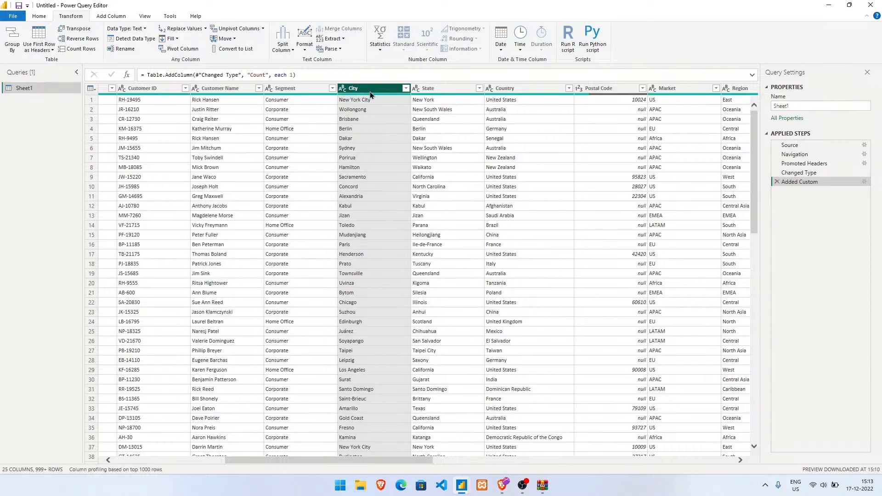
pyautogui.click(43, 18)
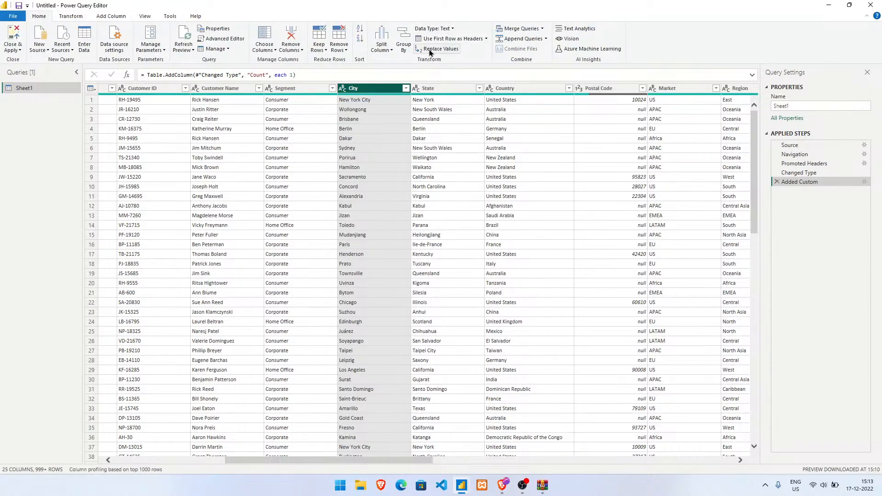
pyautogui.click(442, 29)
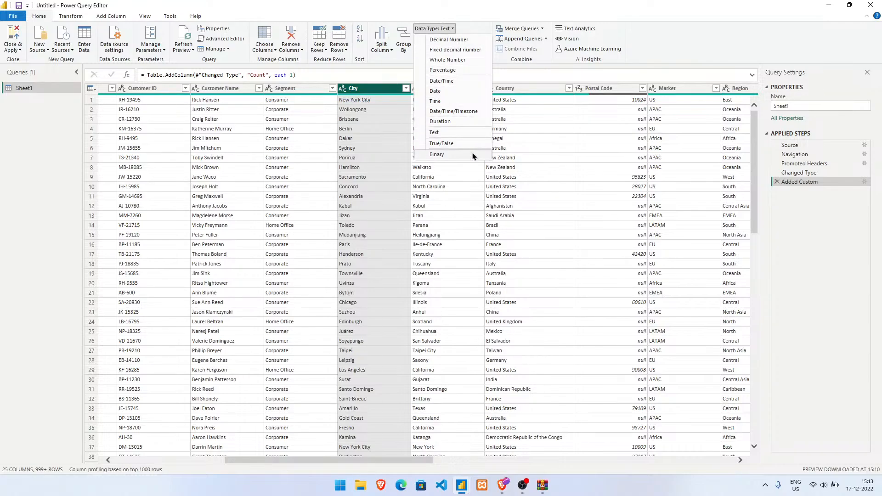
pyautogui.rightClick(473, 106)
pyautogui.click(558, 95)
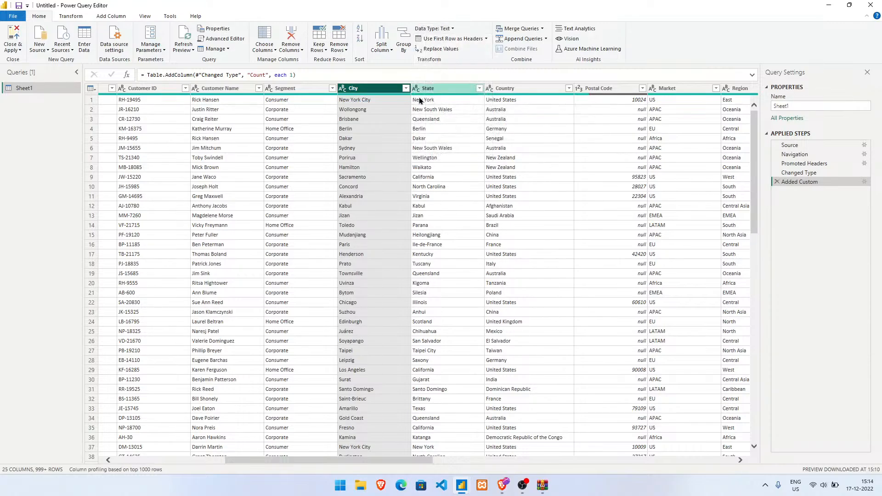
# Review the transformation, column-creation, display and diagnostic commands available for the Sheet1 query with the City column selected.
pyautogui.click(69, 16)
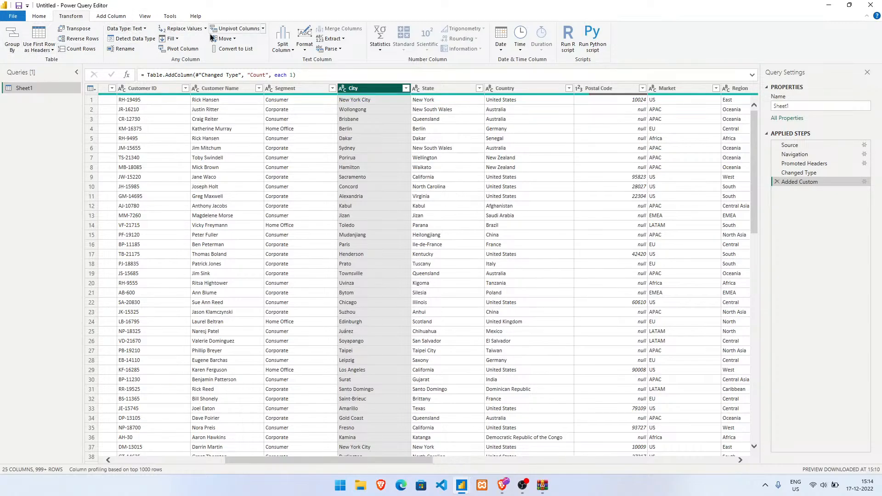
pyautogui.click(111, 16)
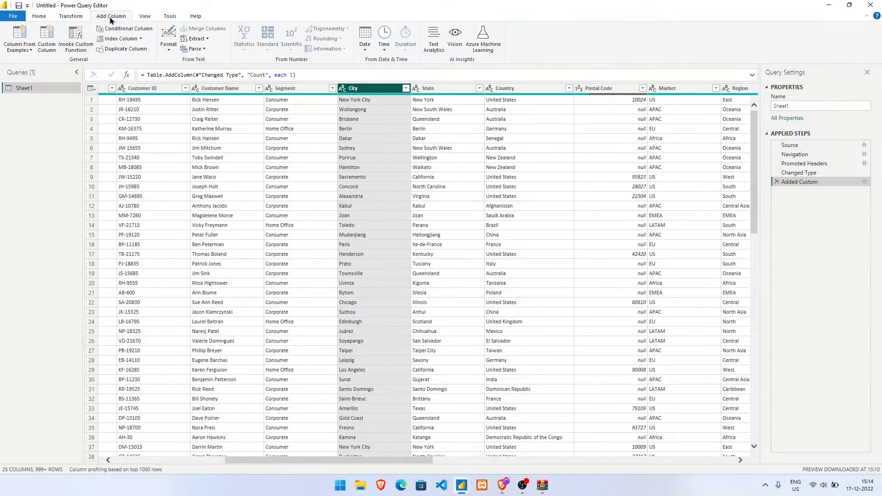
pyautogui.click(73, 17)
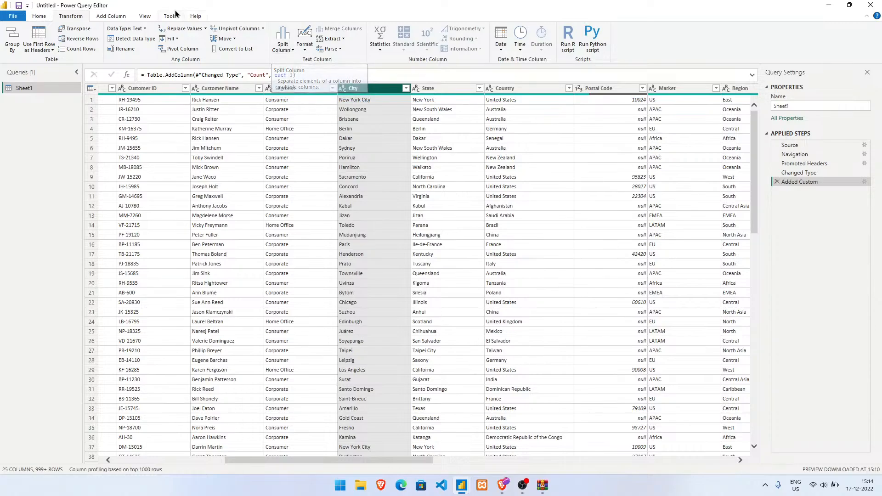
pyautogui.click(109, 18)
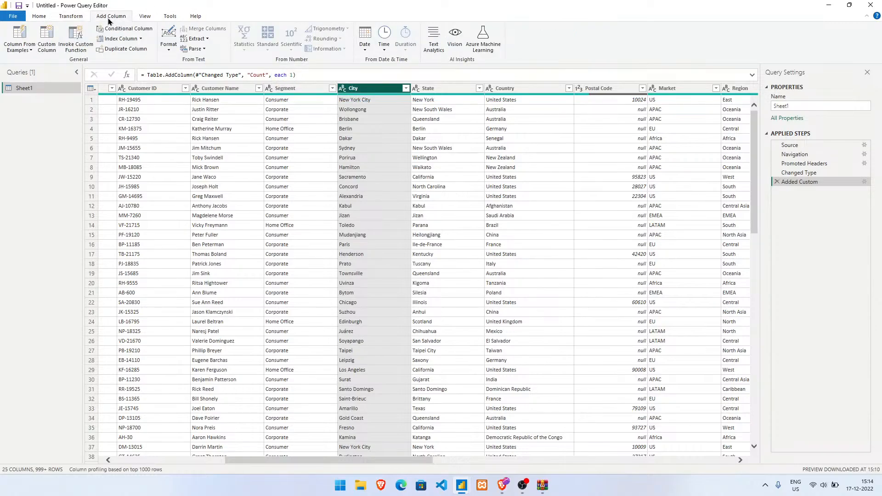
pyautogui.click(143, 16)
pyautogui.click(169, 16)
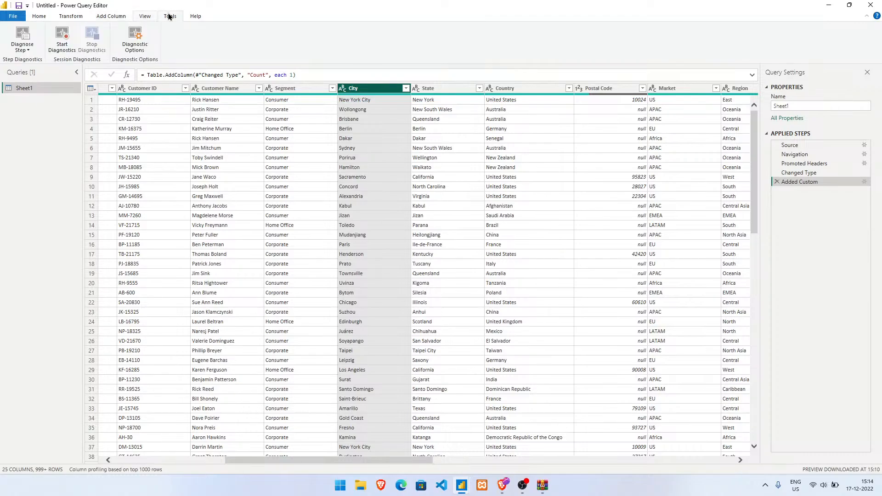
pyautogui.click(30, 17)
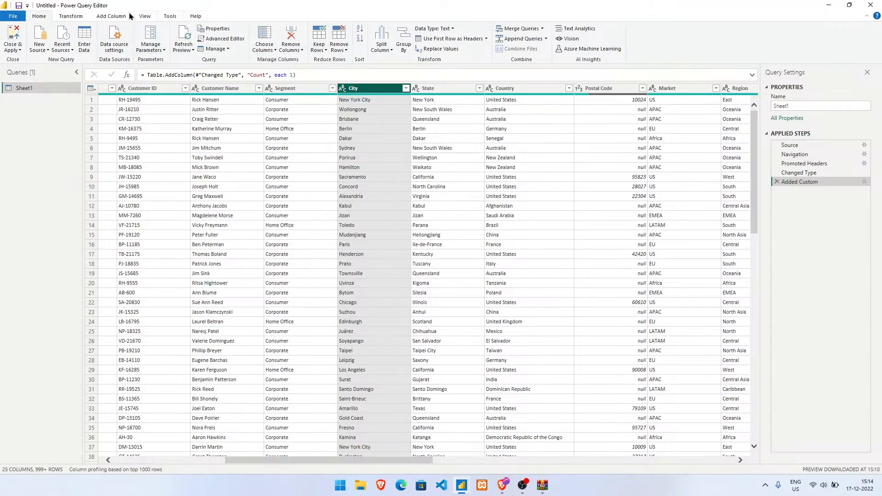
pyautogui.click(78, 18)
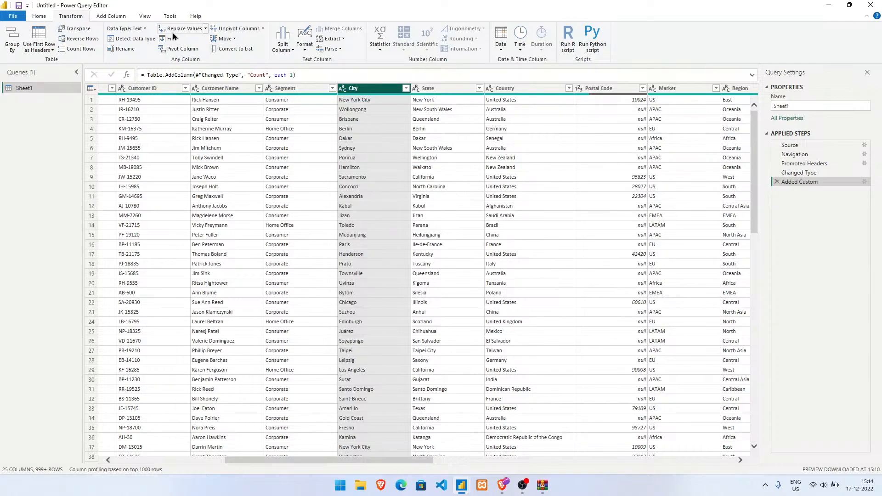
pyautogui.click(143, 30)
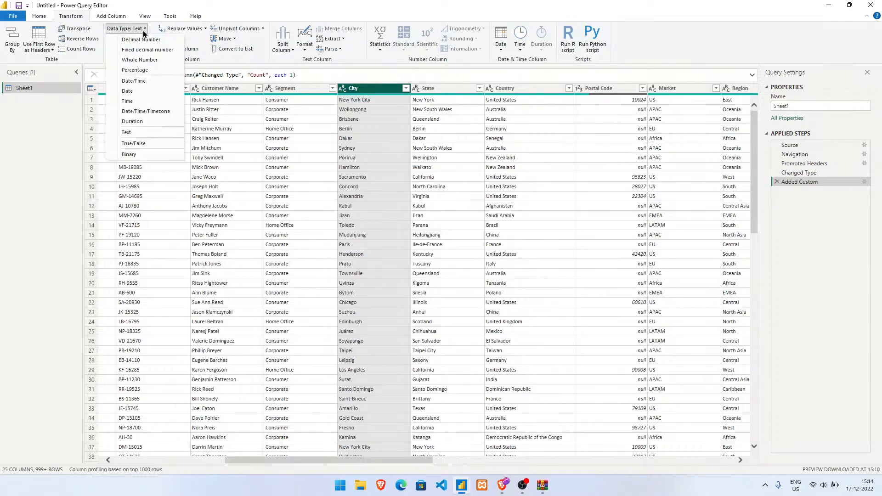
pyautogui.click(124, 17)
pyautogui.click(47, 16)
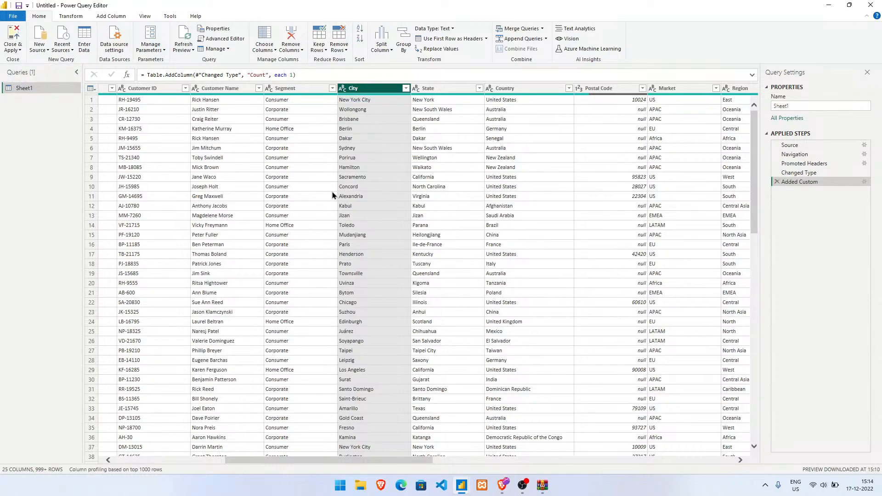
# Check individual values in the Row ID column, and close the query editor with the Sheet1 changes applied.
pyautogui.hscroll(-5, 332, 191)
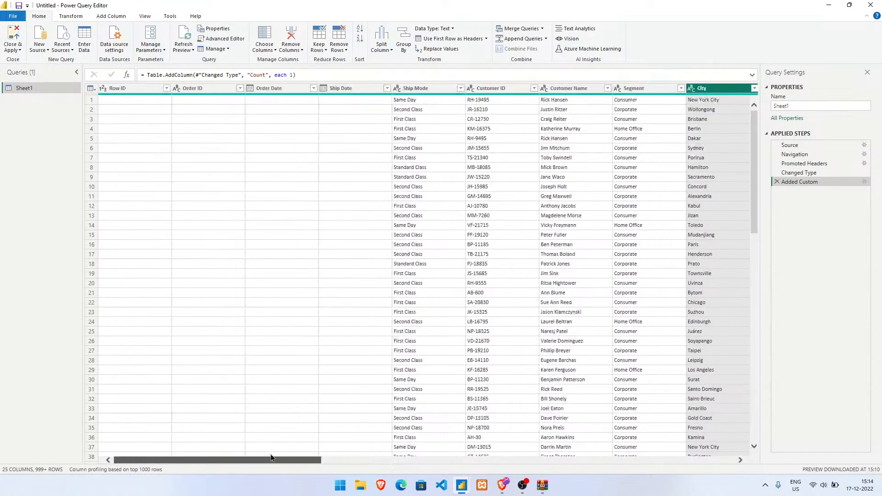
pyautogui.click(134, 90)
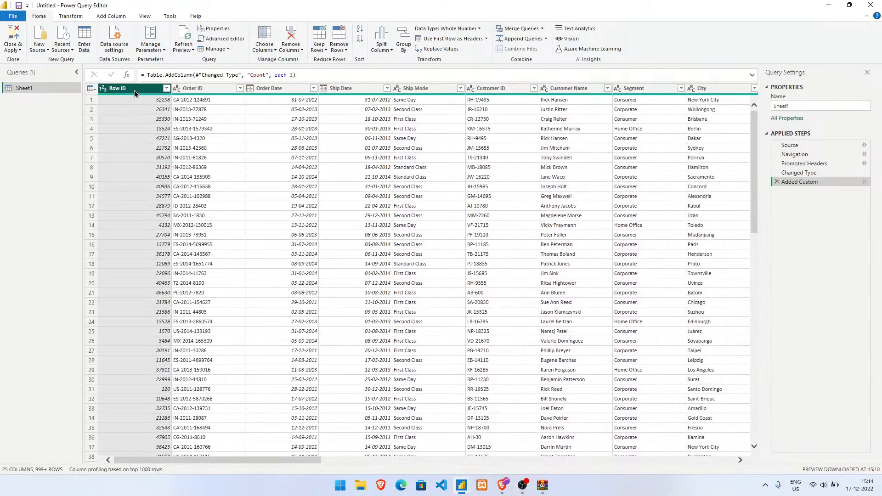
pyautogui.click(164, 148)
pyautogui.click(134, 128)
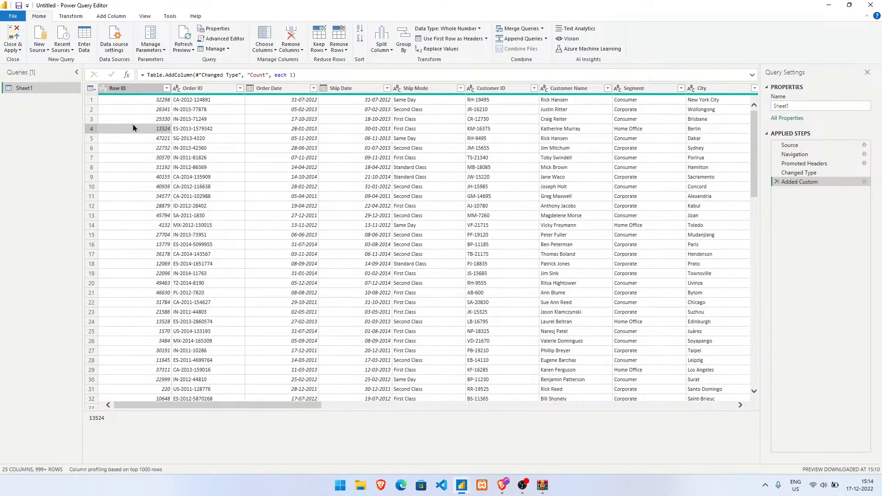
pyautogui.click(144, 101)
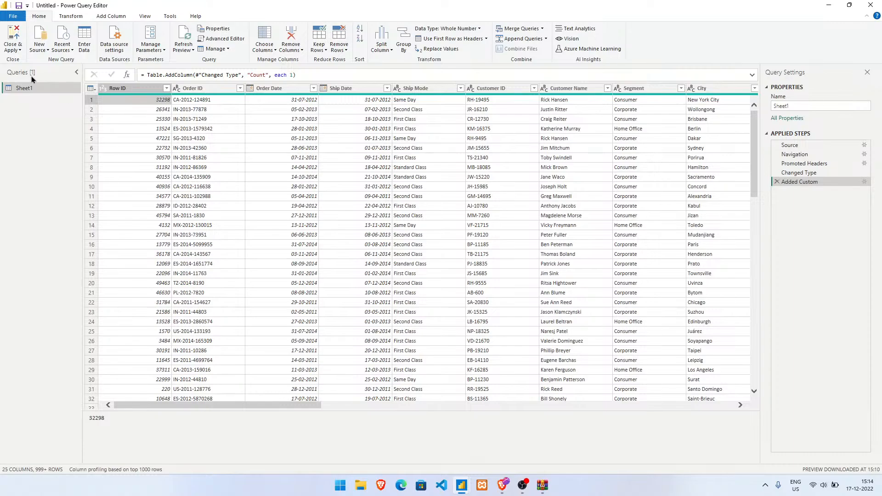
pyautogui.click(13, 33)
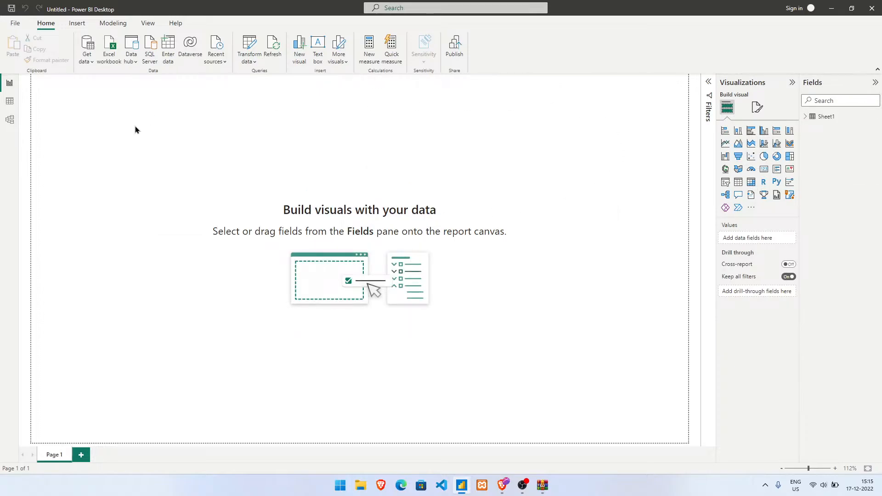
# Examine the loaded Sheet1 table in the data and model views, and return to the report view.
pyautogui.click(9, 101)
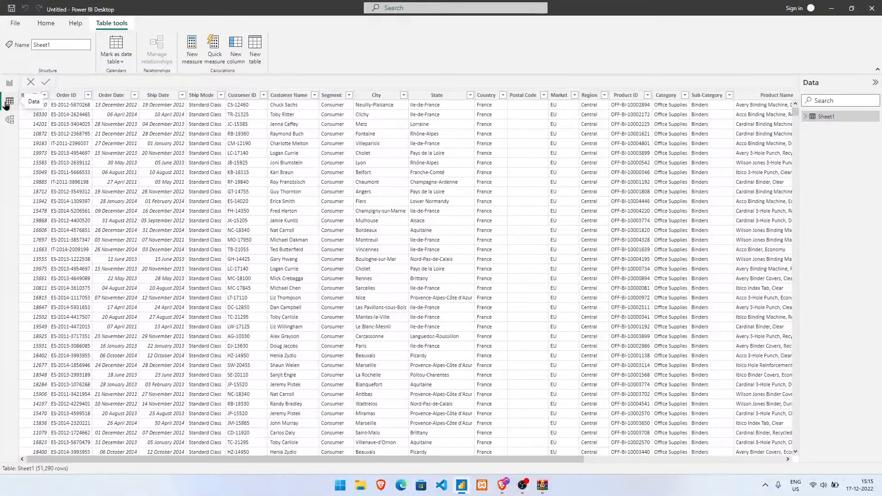
pyautogui.click(10, 119)
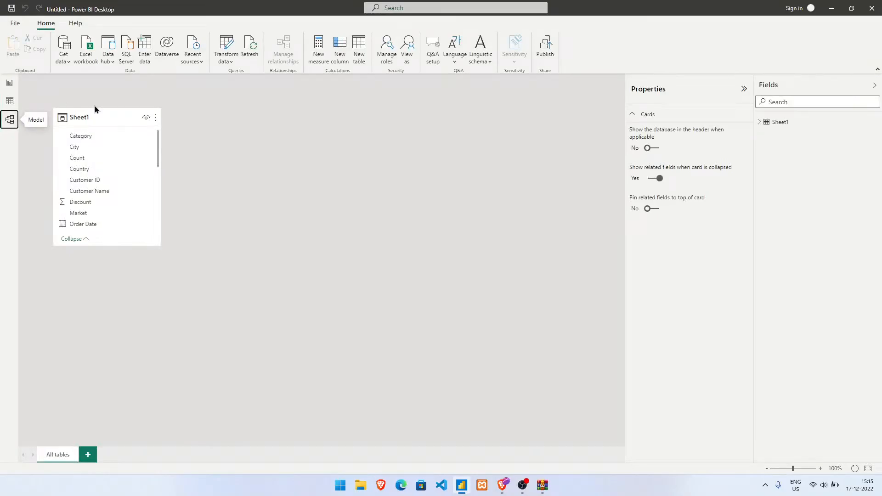
pyautogui.click(10, 83)
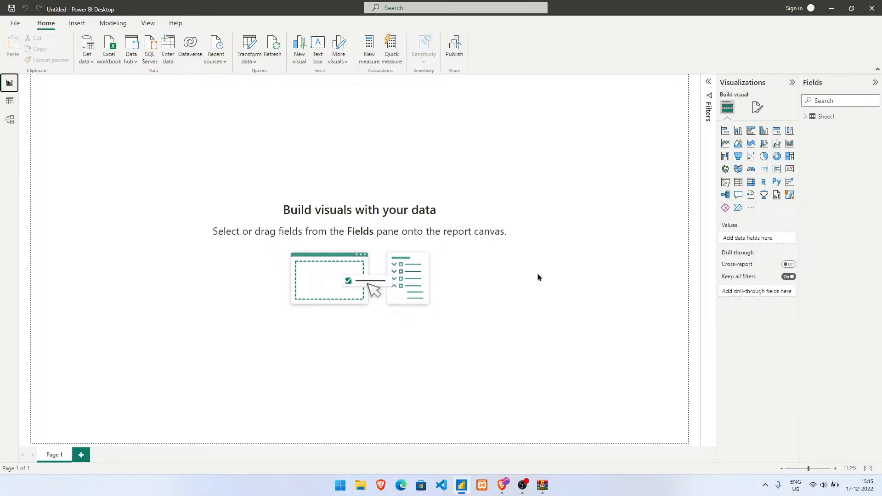
pyautogui.click(14, 98)
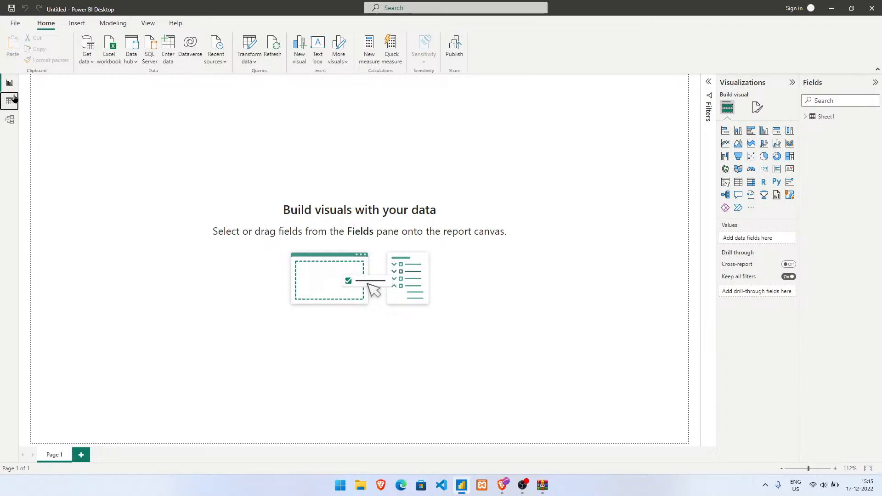
pyautogui.click(9, 119)
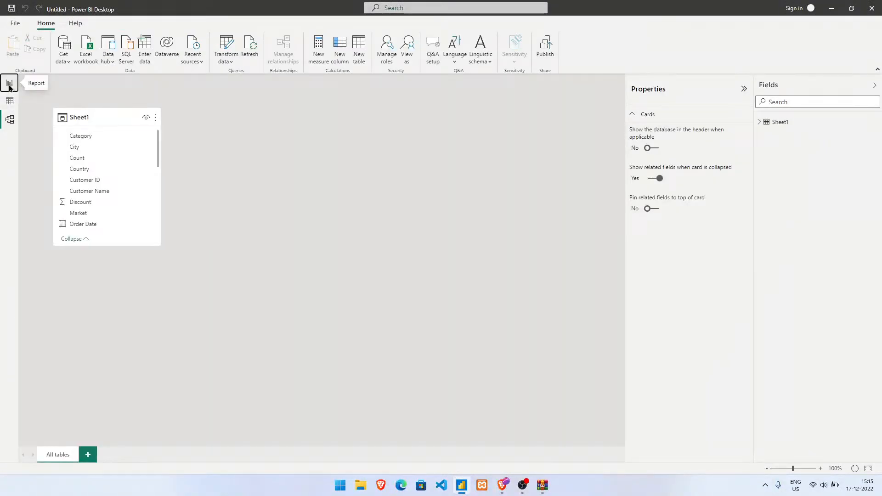
pyautogui.click(9, 86)
pyautogui.click(11, 102)
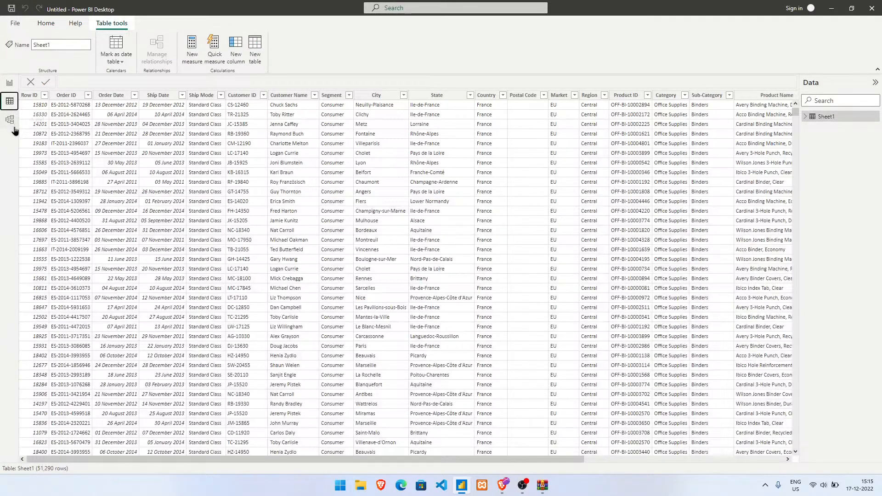
pyautogui.click(10, 120)
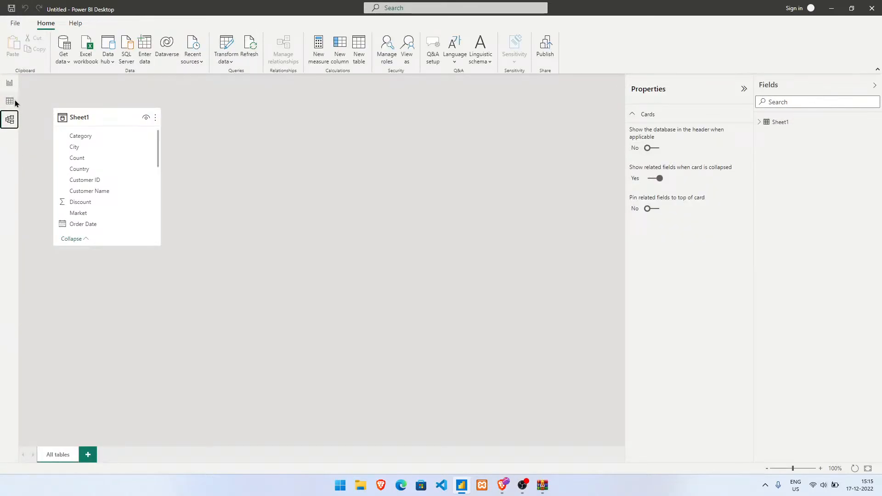
pyautogui.click(9, 83)
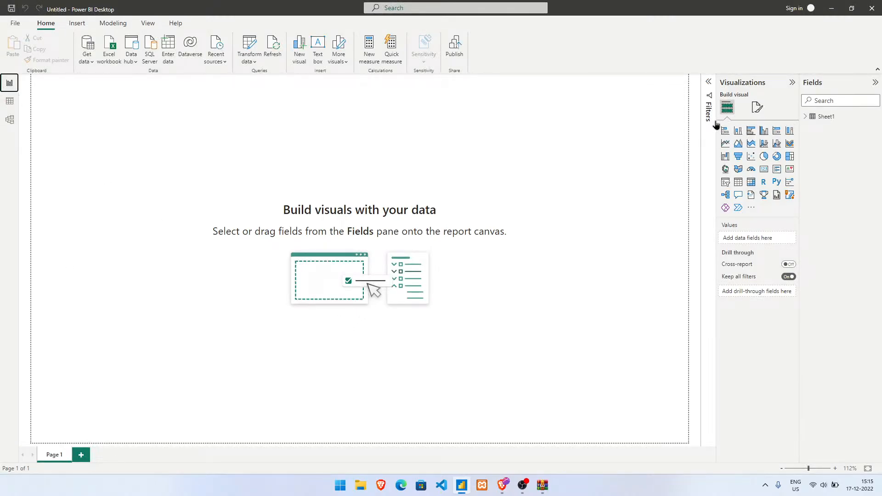
# Widen the Visualizations and Fields panes and expand the Sheet1 table's field list.
pyautogui.moveTo(717, 119); pyautogui.dragTo(703, 120)
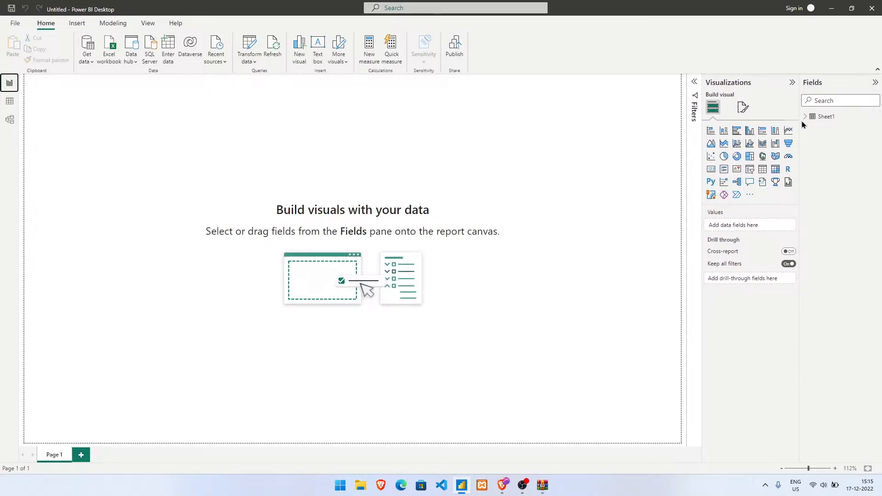
pyautogui.moveTo(798, 128); pyautogui.dragTo(787, 125)
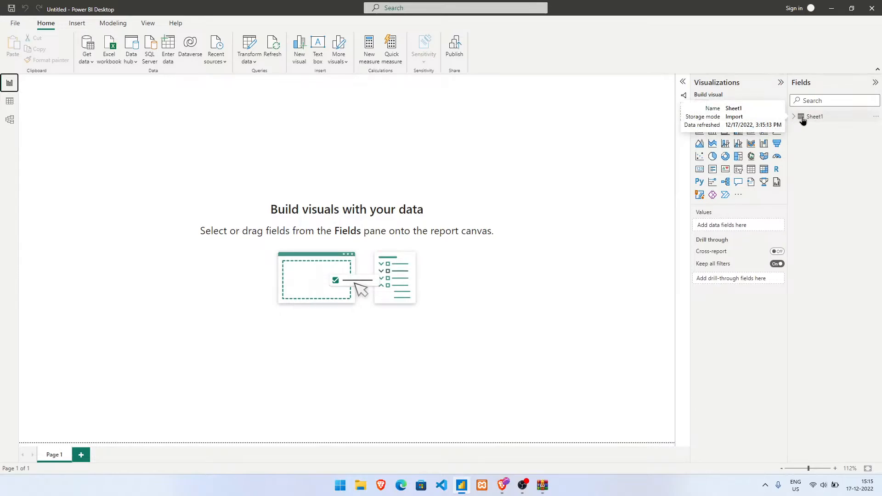
pyautogui.click(794, 118)
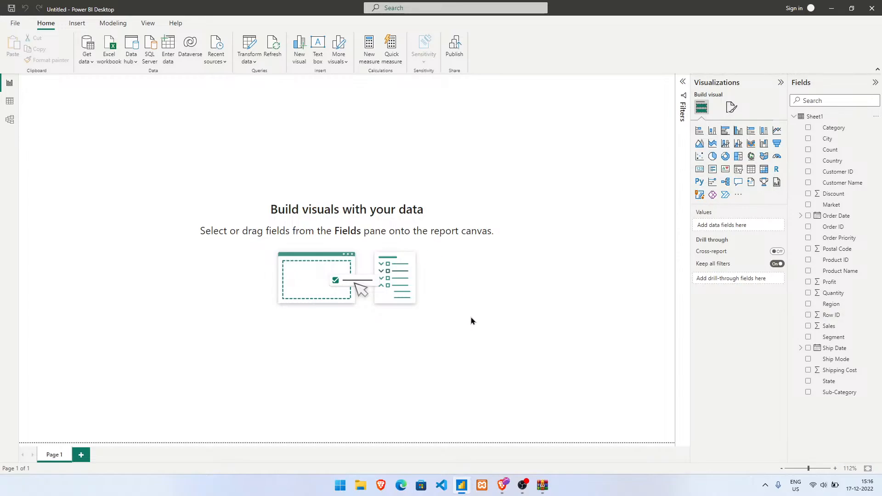
# Insert a stacked bar chart with Category on the Y-axis and the count of Category on the X-axis, and enlarge it.
pyautogui.click(699, 132)
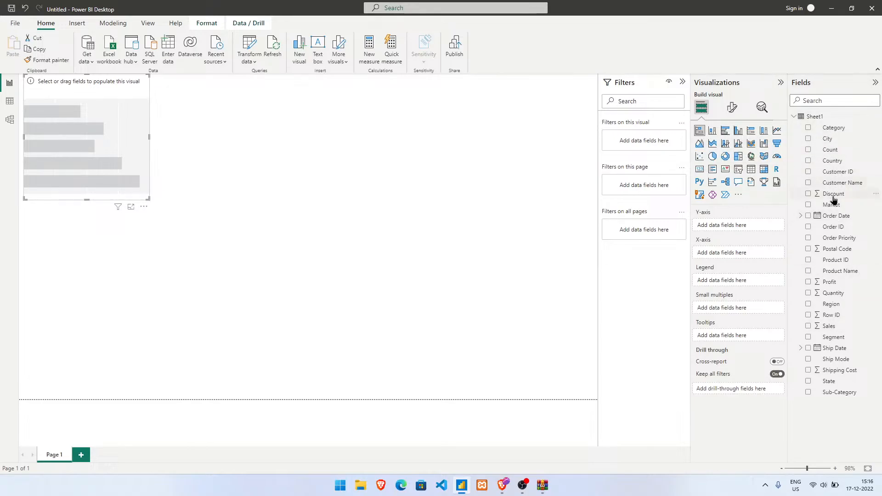
pyautogui.click(832, 127)
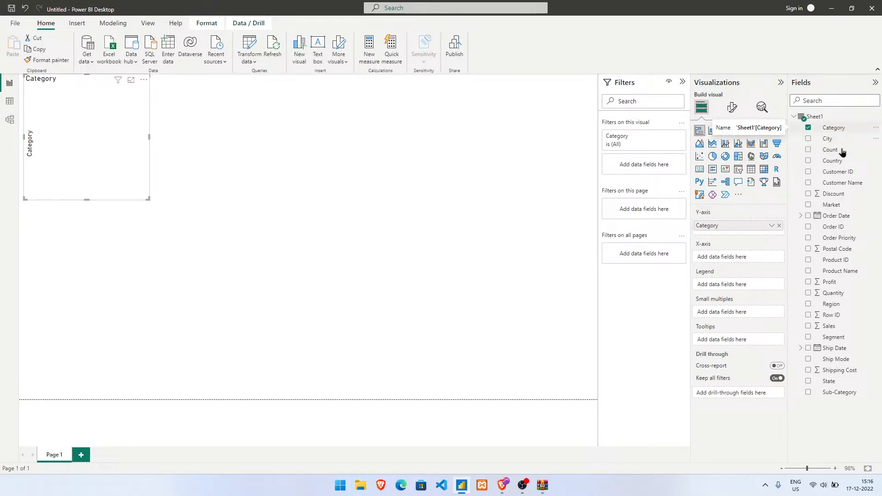
pyautogui.moveTo(847, 133); pyautogui.dragTo(745, 264)
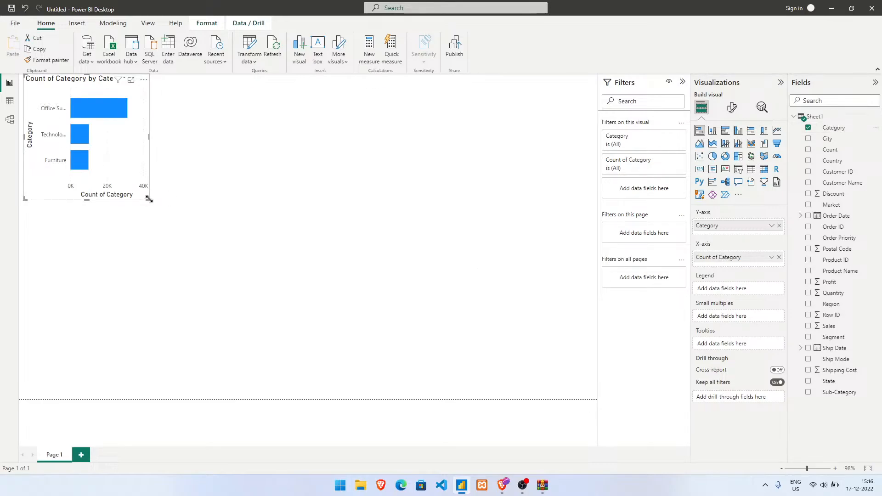
pyautogui.moveTo(148, 200); pyautogui.dragTo(244, 246)
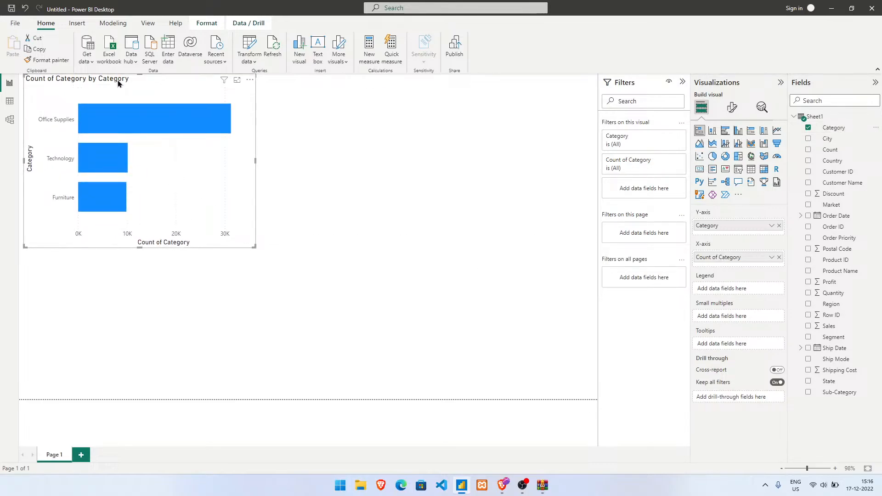
# Replace the bar chart's X-axis field with the Count field and slightly reduce the chart's height.
pyautogui.click(779, 257)
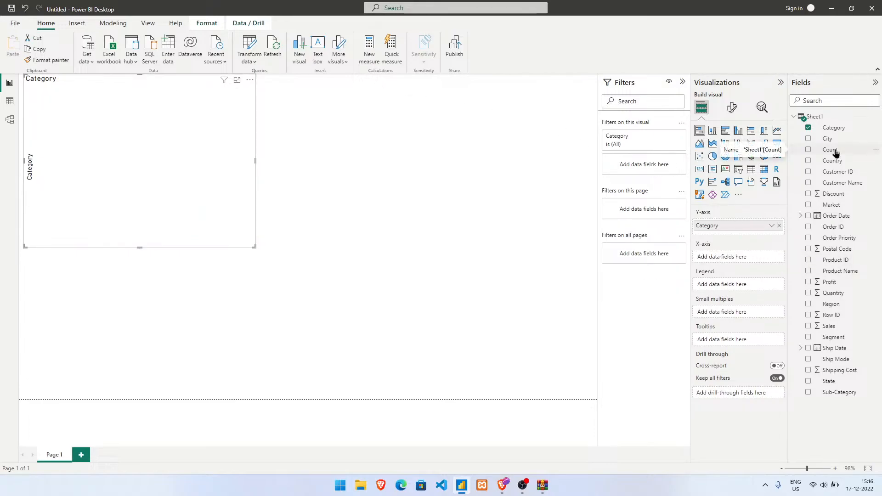
pyautogui.moveTo(843, 154); pyautogui.dragTo(752, 261)
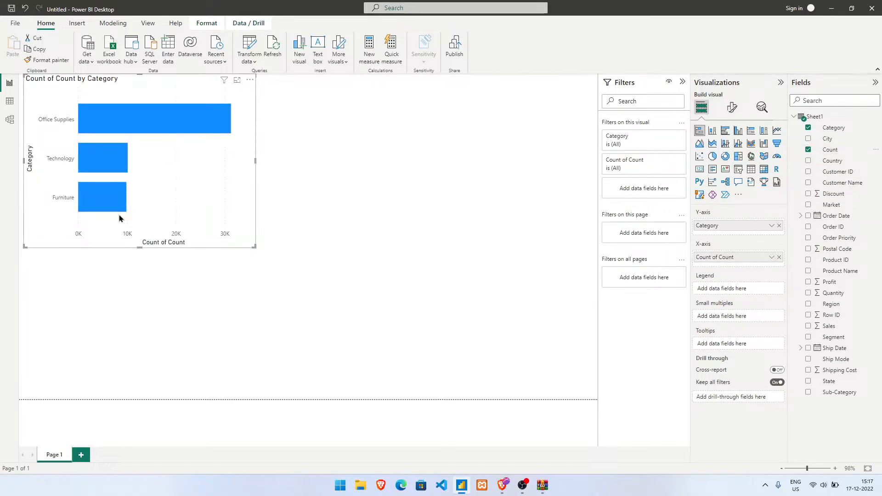
pyautogui.moveTo(254, 246); pyautogui.dragTo(254, 240)
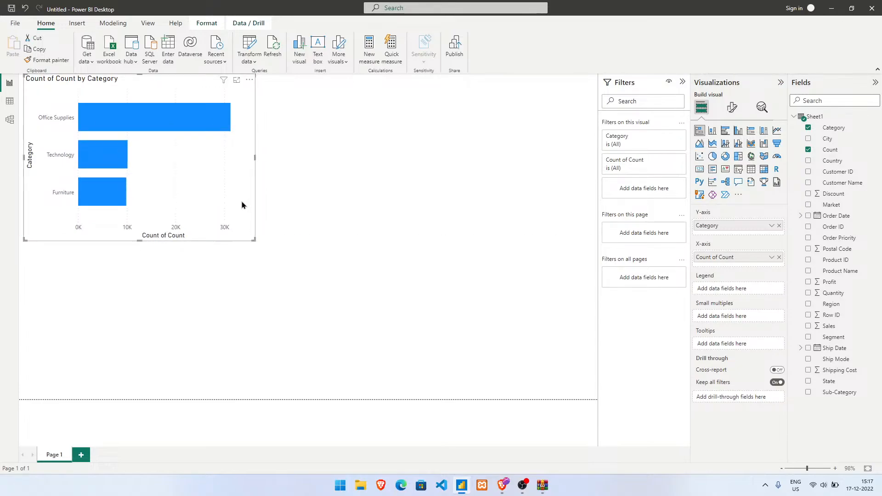
# Shrink the bar chart a little and position it against the upper edge of the report page, near its left corner.
pyautogui.click(348, 185)
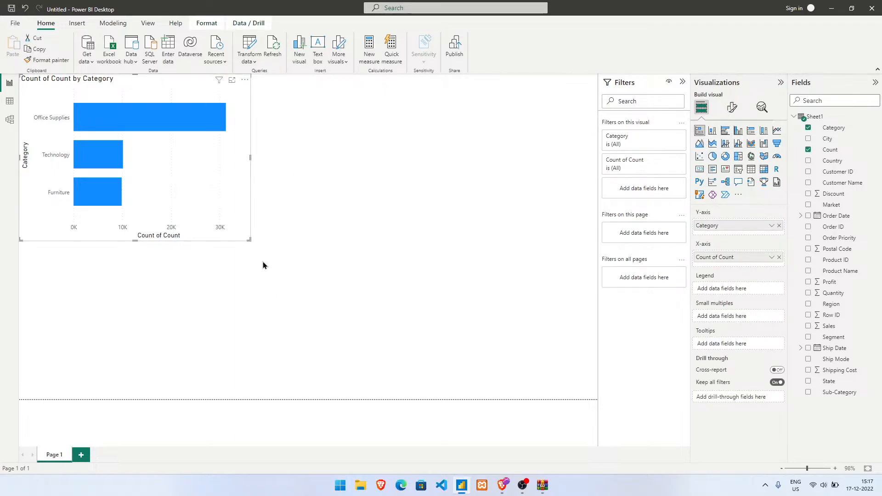
pyautogui.moveTo(249, 240); pyautogui.dragTo(224, 208)
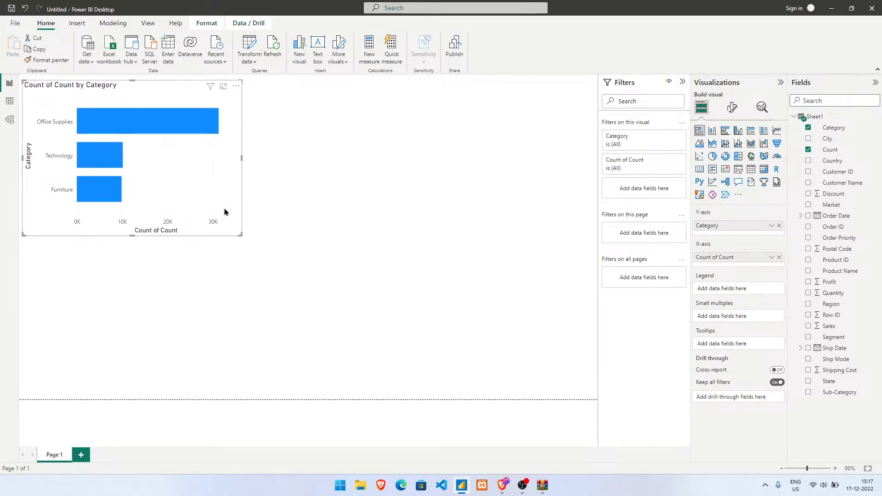
pyautogui.click(342, 210)
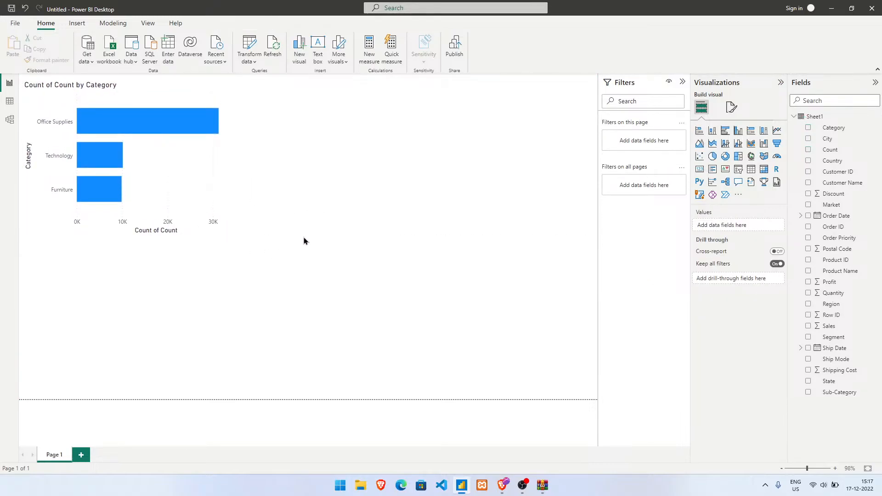
pyautogui.moveTo(214, 181)
pyautogui.mouseDown()
pyautogui.moveTo(224, 189)
pyautogui.moveTo(216, 175)
pyautogui.mouseUp()
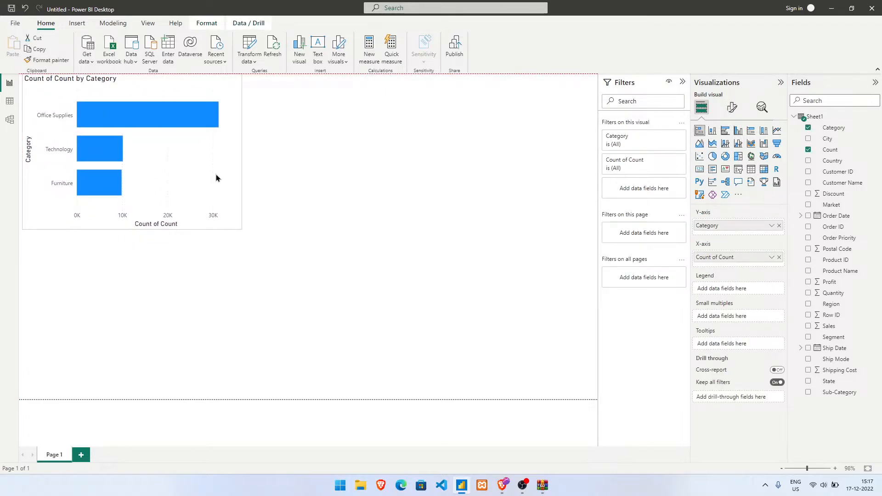
pyautogui.click(399, 338)
pyautogui.click(242, 222)
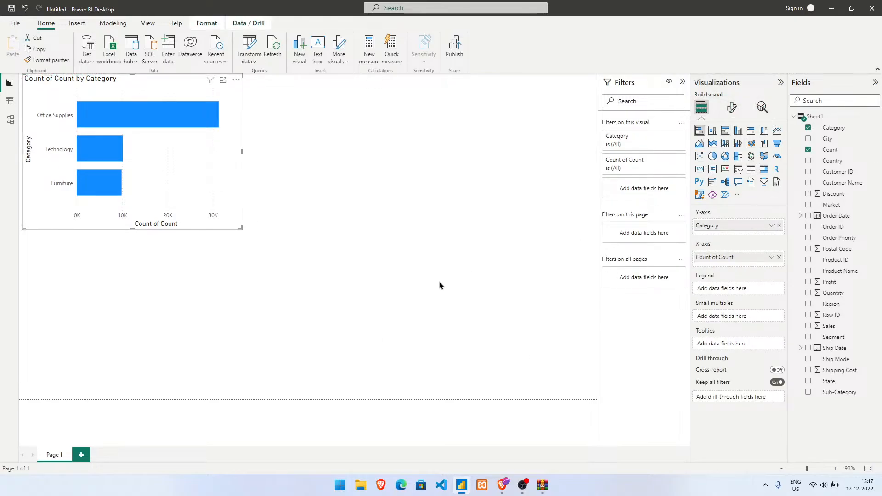
pyautogui.click(373, 218)
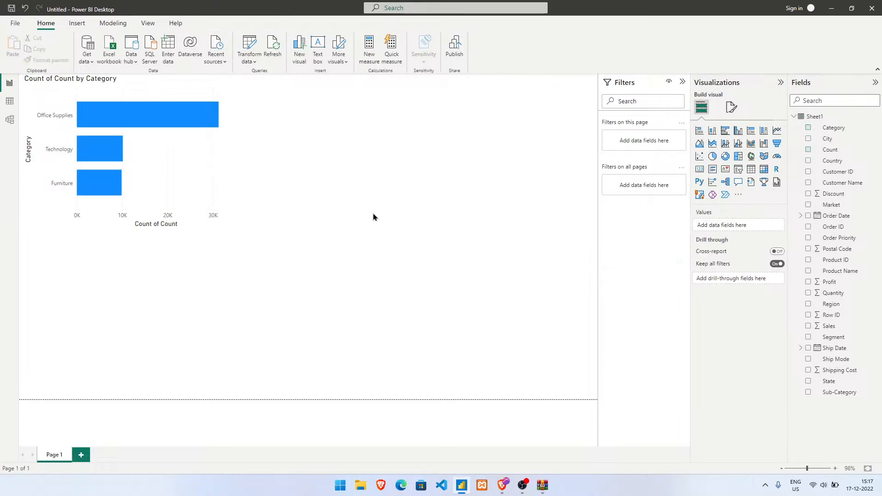
pyautogui.click(232, 193)
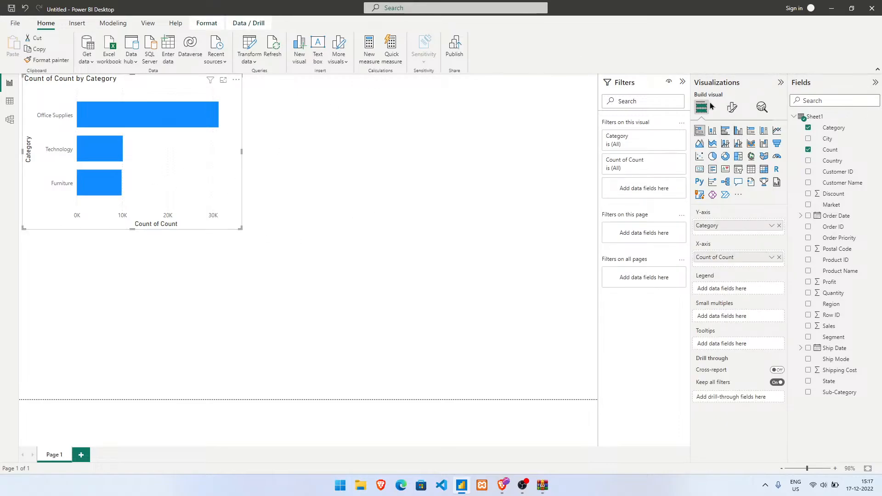
# Rename the report page as "Dashboard - Slide 1" in its page information.
pyautogui.click(472, 269)
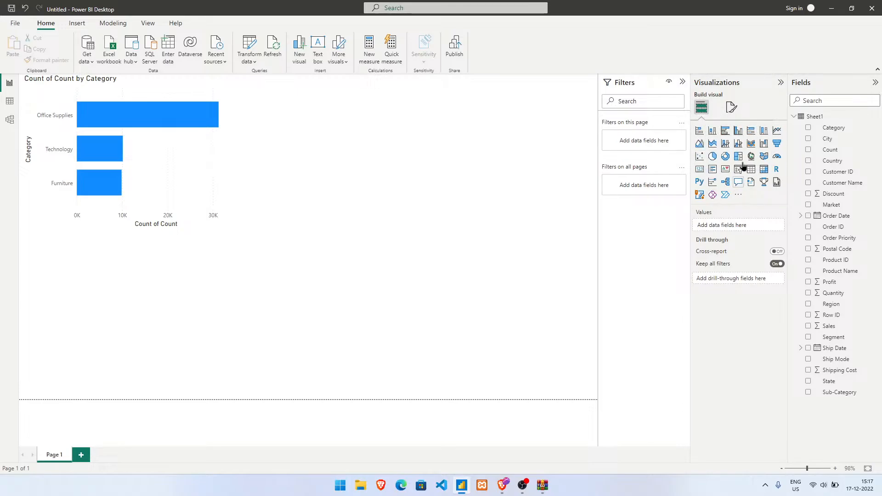
pyautogui.click(731, 107)
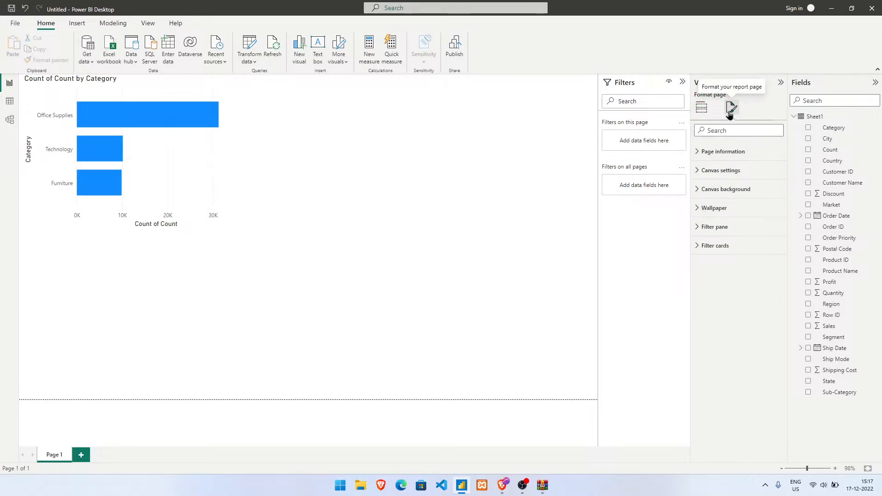
pyautogui.click(698, 152)
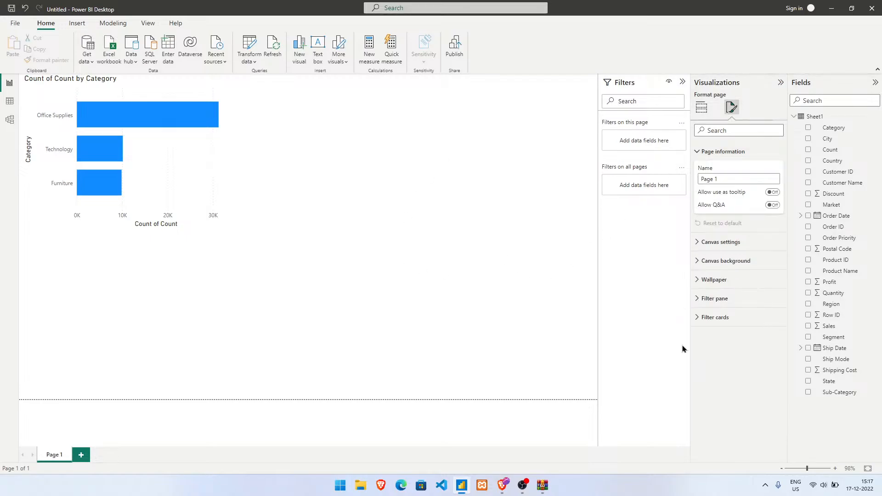
pyautogui.click(731, 180)
pyautogui.write('Dashboard - Slide 1')
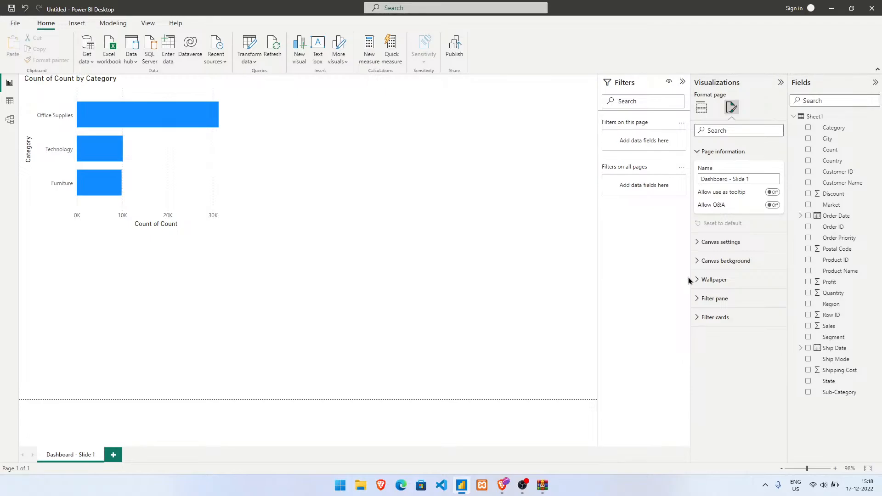
pyautogui.click(482, 261)
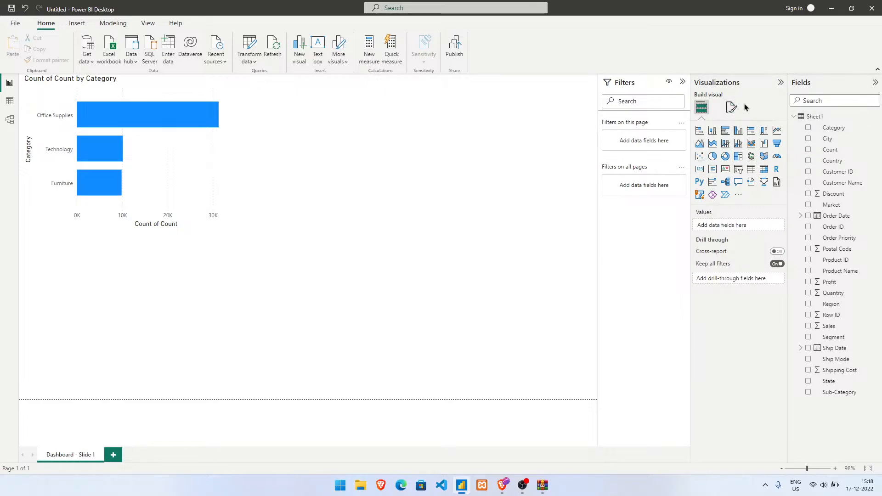
# Review the report page's formatting options for canvas settings, canvas background, wallpaper and filter pane, and return to building visuals.
pyautogui.click(732, 106)
pyautogui.click(734, 171)
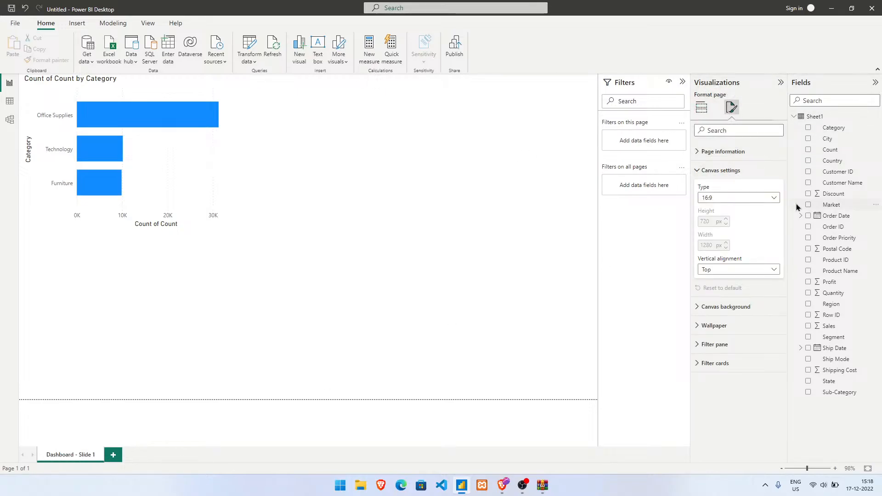
pyautogui.click(774, 198)
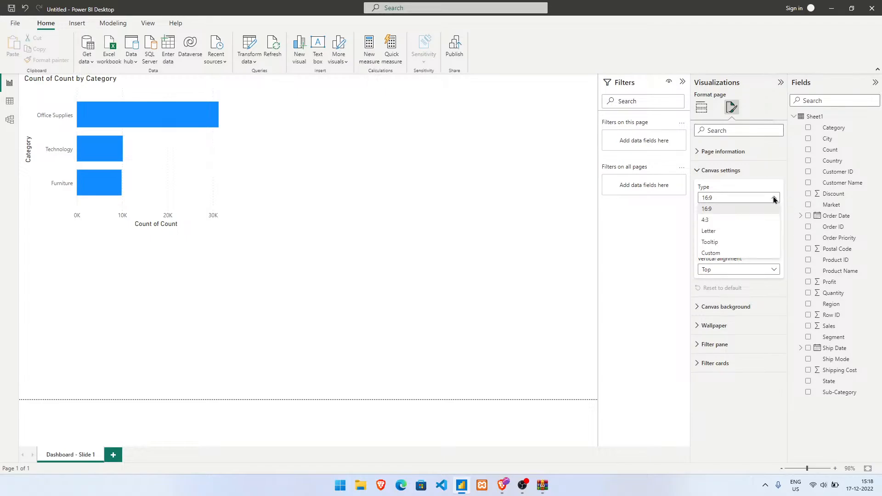
pyautogui.click(774, 199)
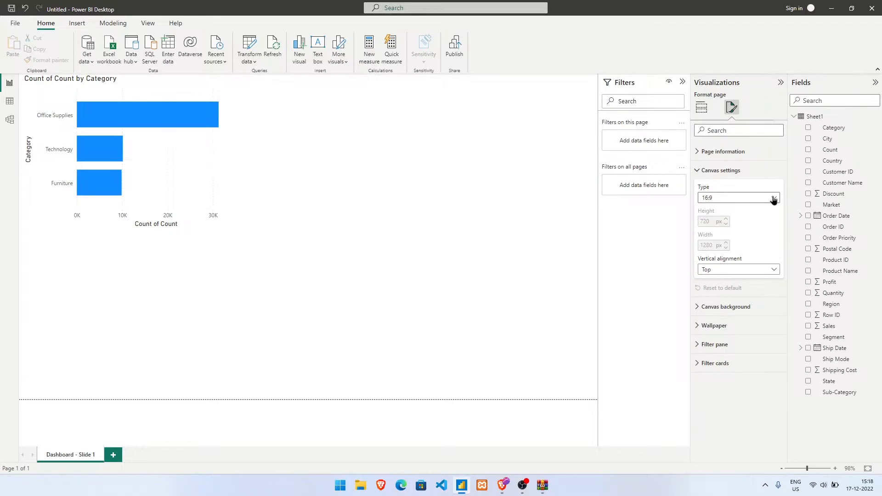
pyautogui.click(735, 170)
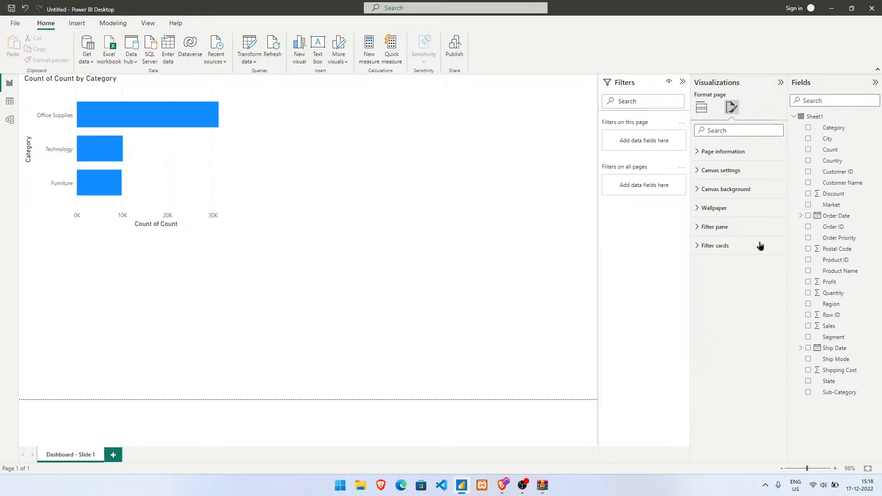
pyautogui.click(746, 190)
pyautogui.click(746, 190)
pyautogui.click(742, 209)
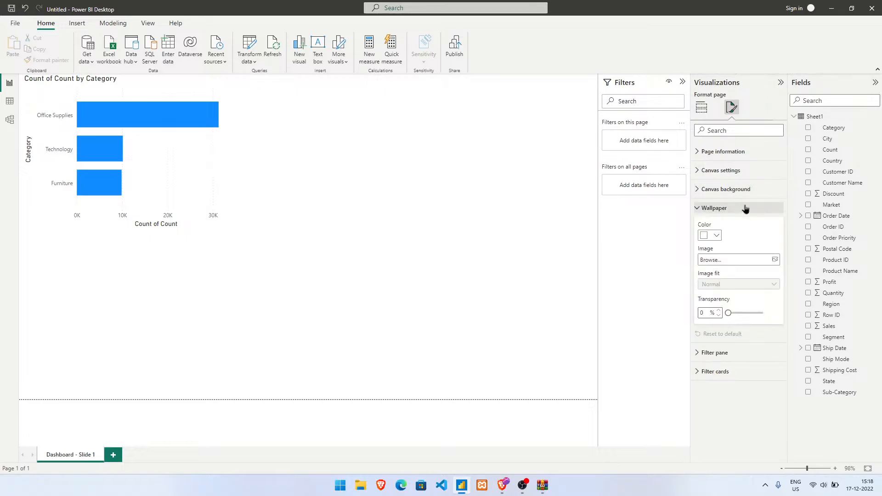
pyautogui.click(774, 261)
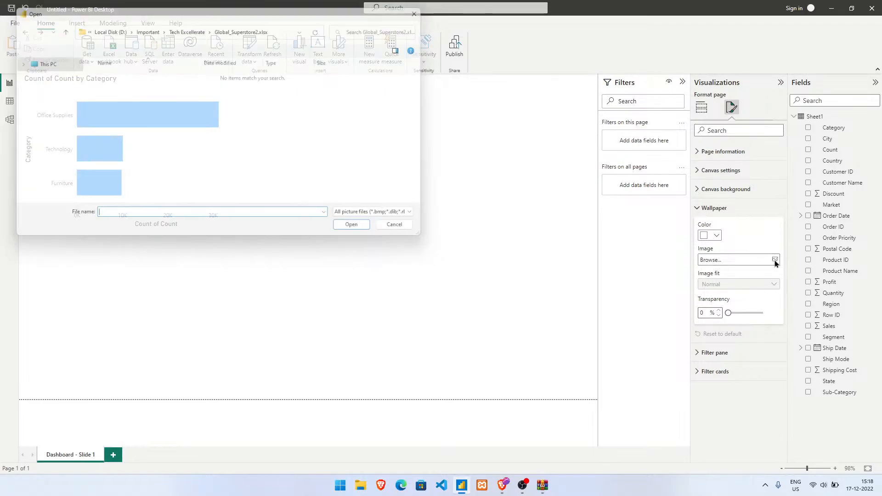
pyautogui.press('Escape')
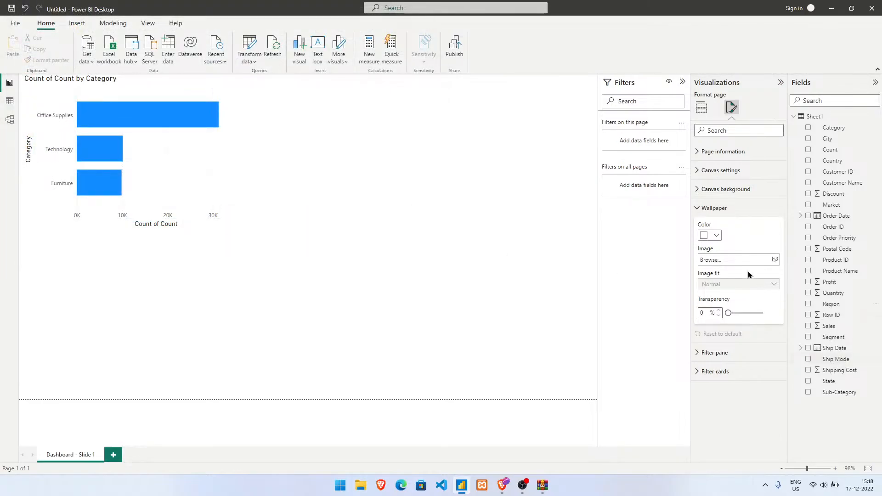
pyautogui.click(713, 209)
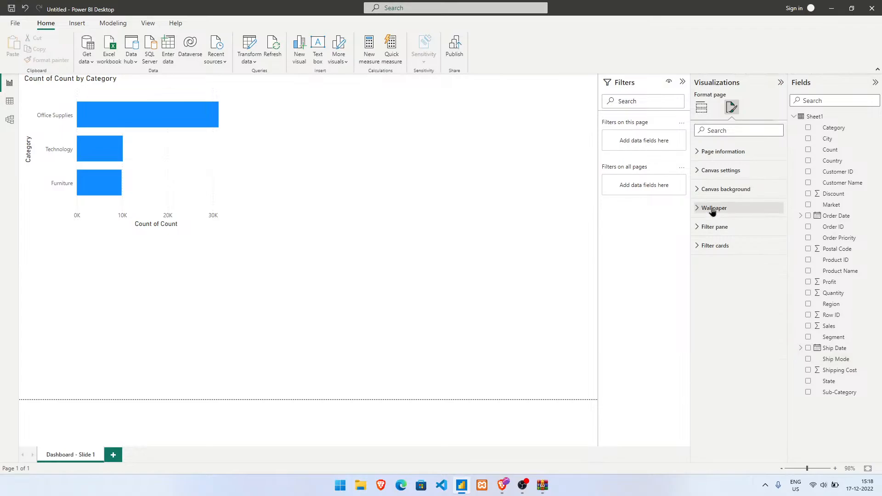
pyautogui.click(744, 227)
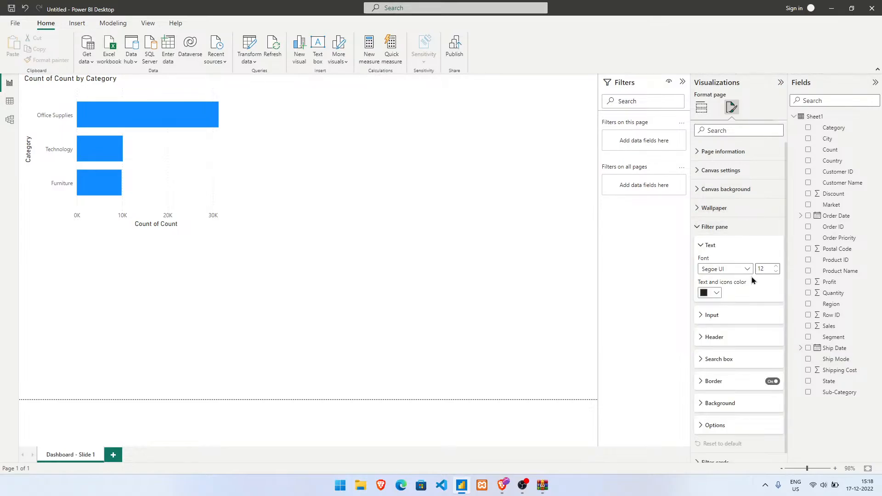
pyautogui.click(731, 228)
pyautogui.click(701, 107)
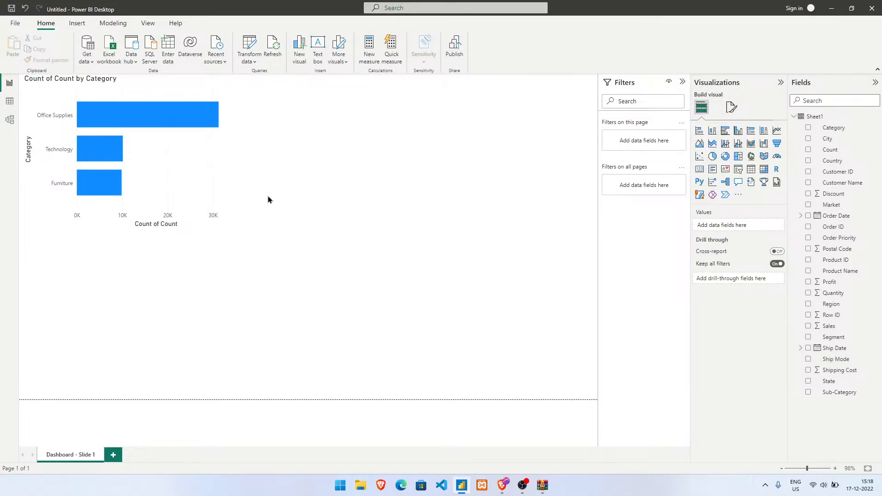
# Turn off the vertical gridlines of the Category bar chart.
pyautogui.click(210, 194)
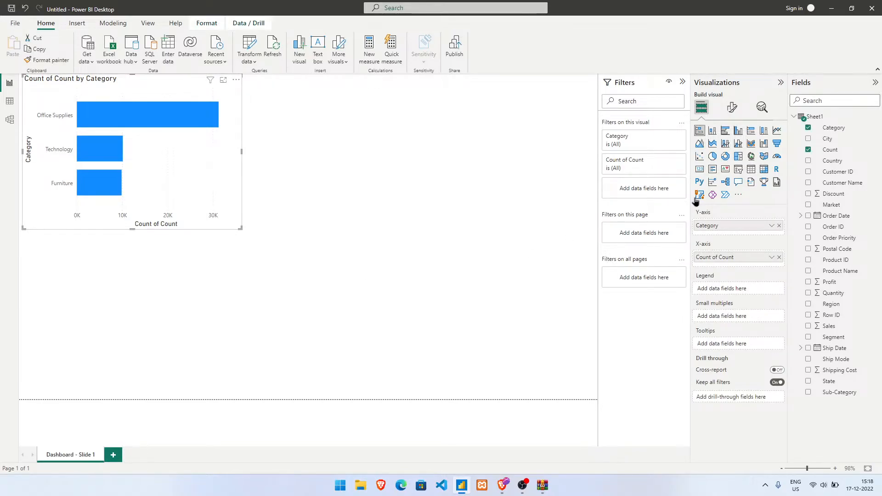
pyautogui.click(731, 110)
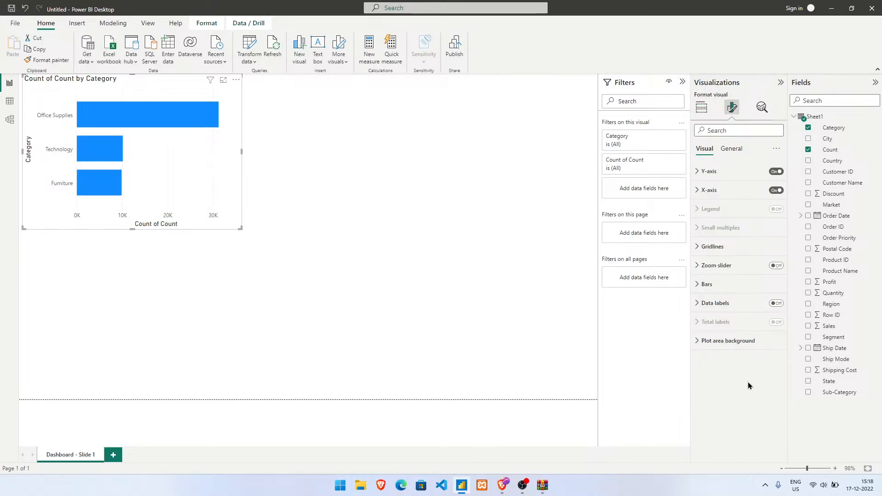
pyautogui.click(750, 247)
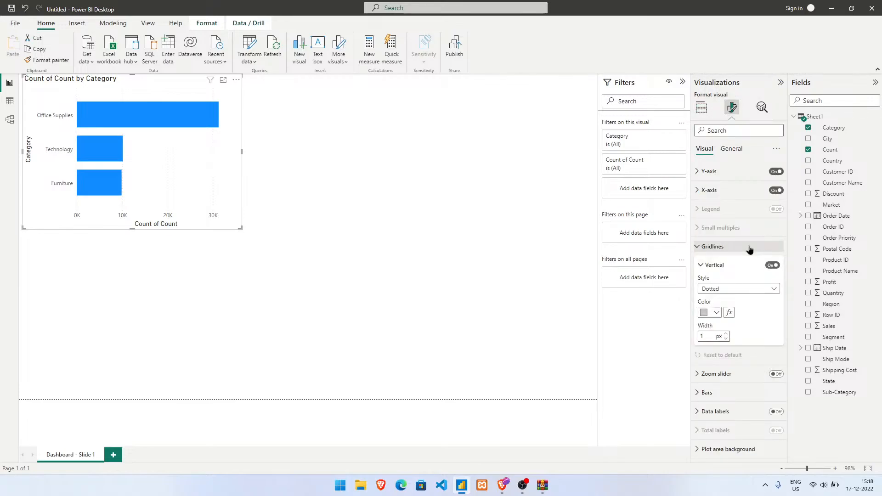
pyautogui.click(775, 266)
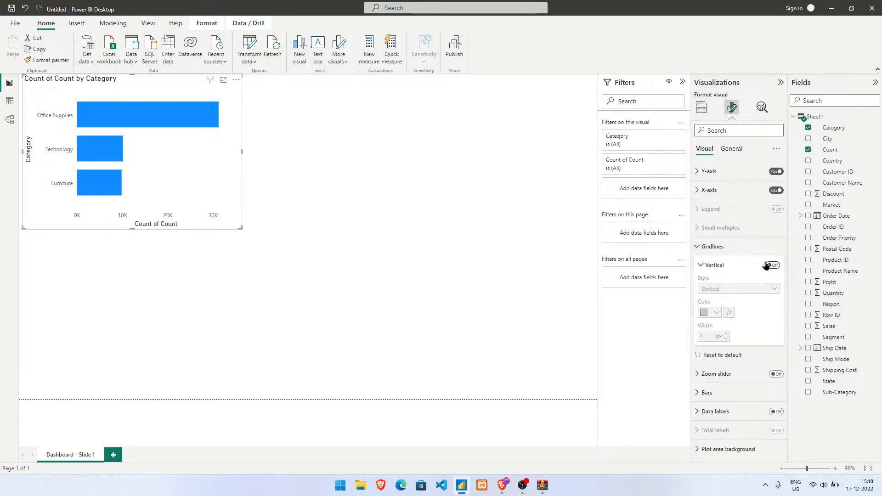
pyautogui.click(718, 250)
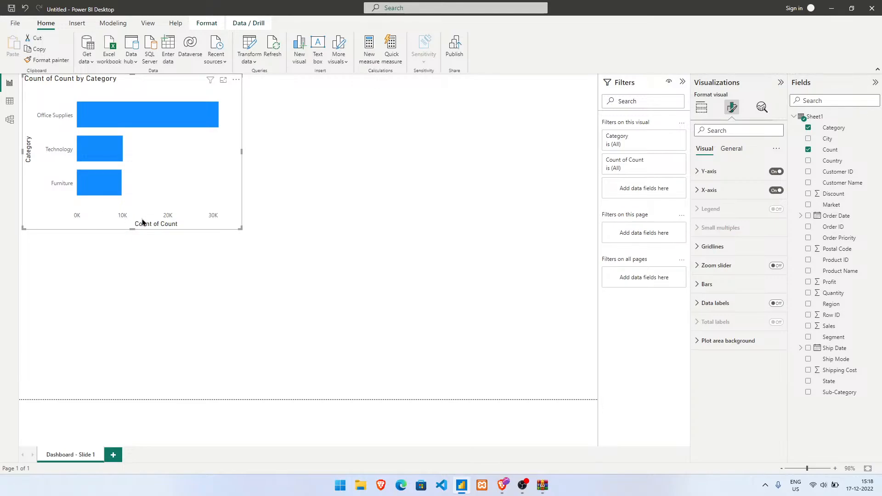
# Open the X-axis value options of the Category bar chart and move the chart toward the middle of the report page.
pyautogui.click(701, 192)
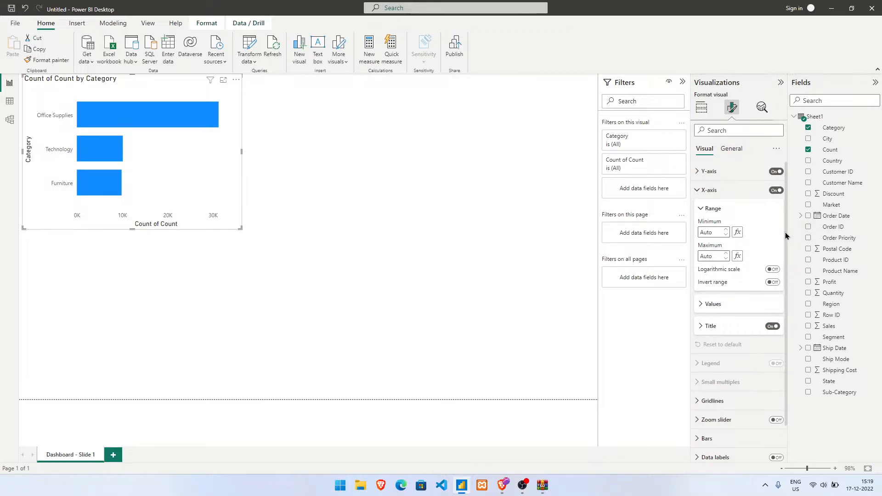
pyautogui.scroll(-2, 786, 235)
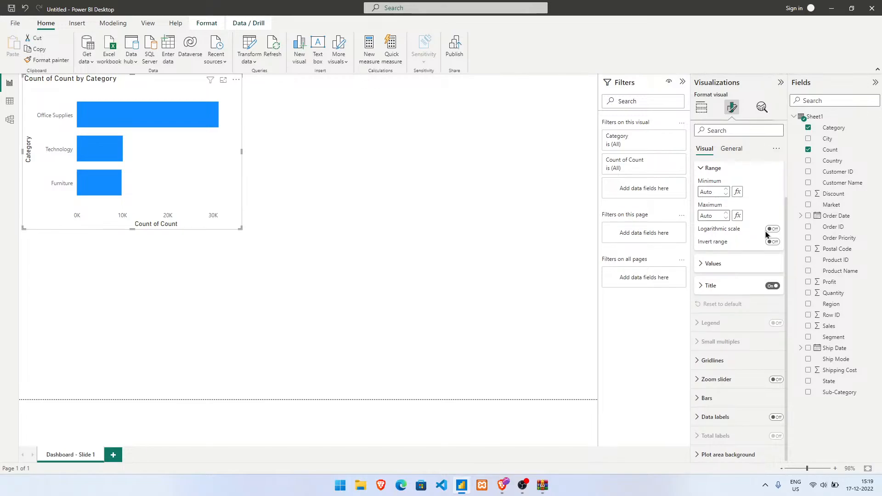
pyautogui.click(717, 171)
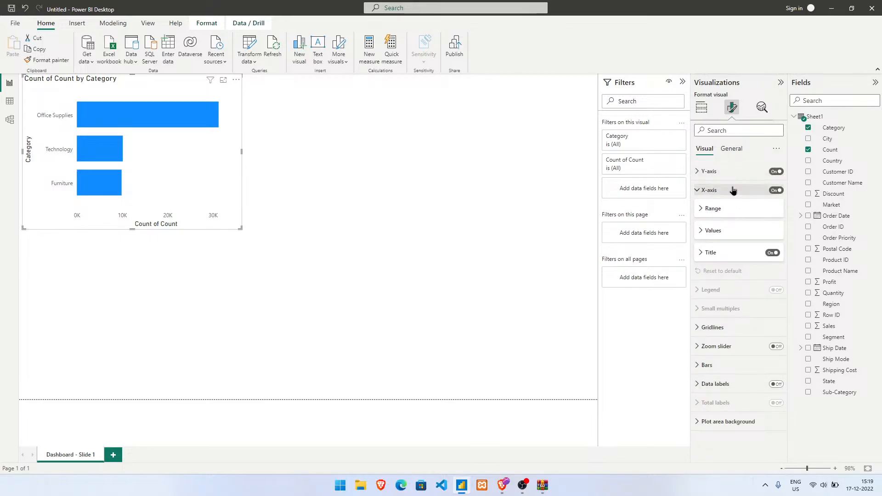
pyautogui.click(716, 232)
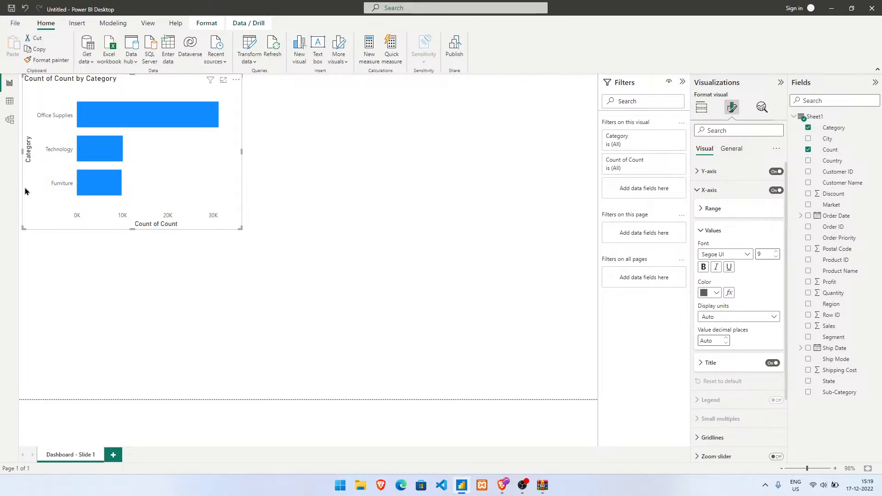
pyautogui.moveTo(230, 229); pyautogui.dragTo(388, 284)
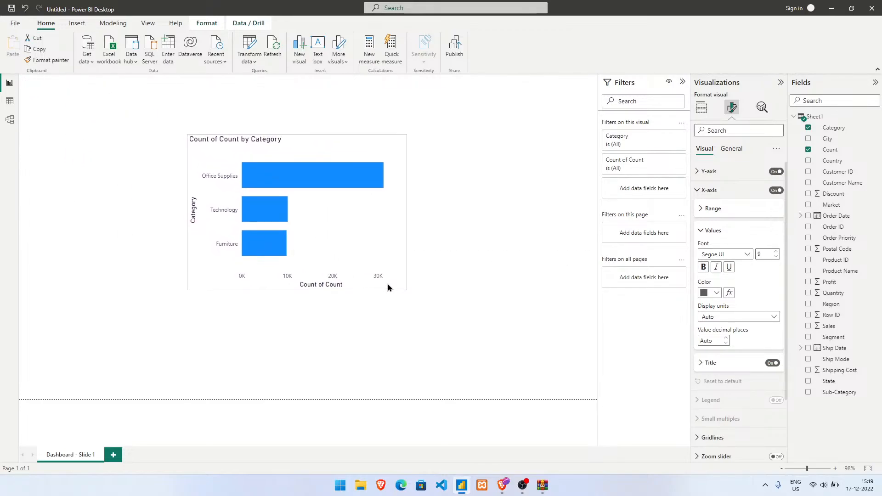
# Set the font of the bar chart's X-axis values to Calibri, size 10.
pyautogui.click(746, 254)
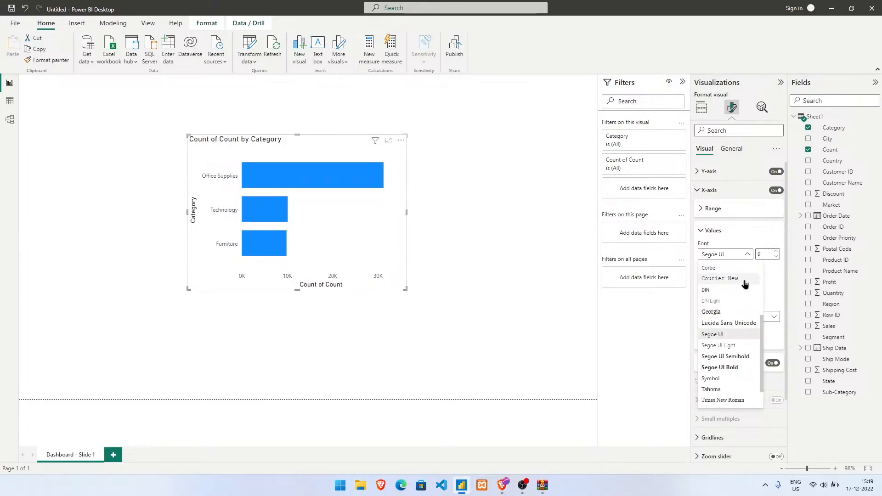
pyautogui.click(744, 280)
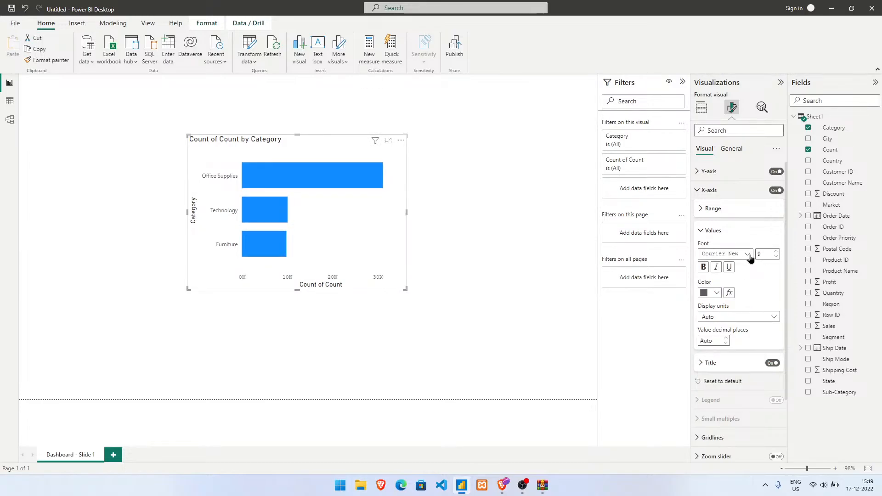
pyautogui.click(777, 251)
pyautogui.click(776, 251)
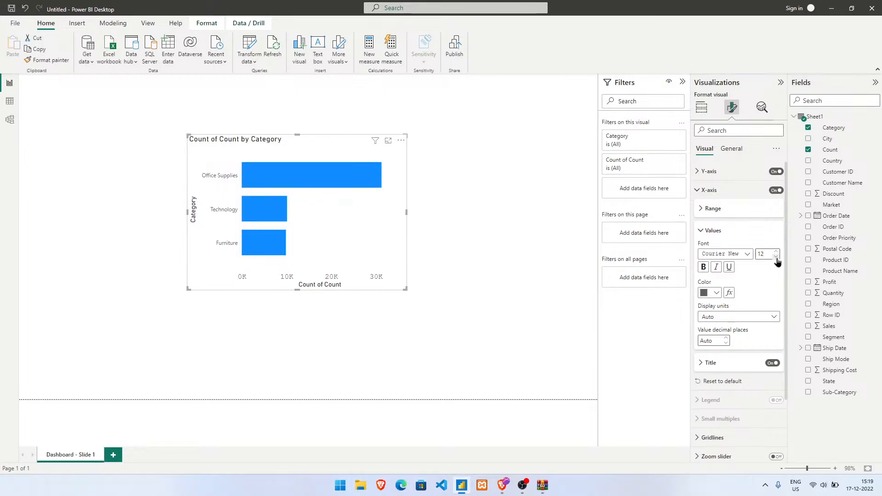
pyautogui.click(775, 257)
pyautogui.click(776, 257)
pyautogui.click(748, 254)
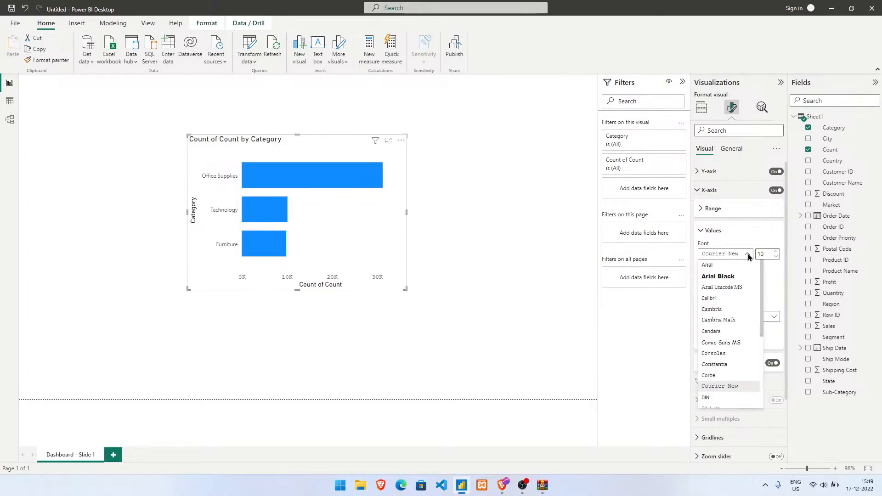
pyautogui.click(750, 298)
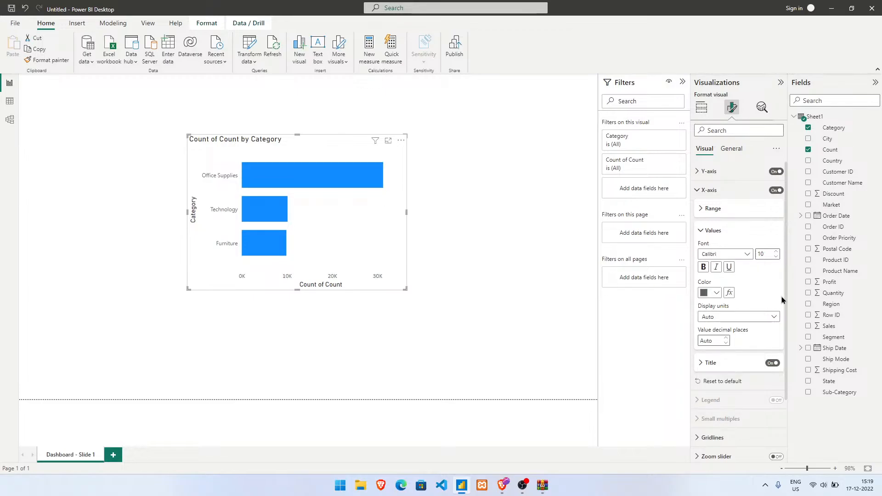
# Change the color of the X-axis values to the red theme color.
pyautogui.scroll(-1, 785, 276)
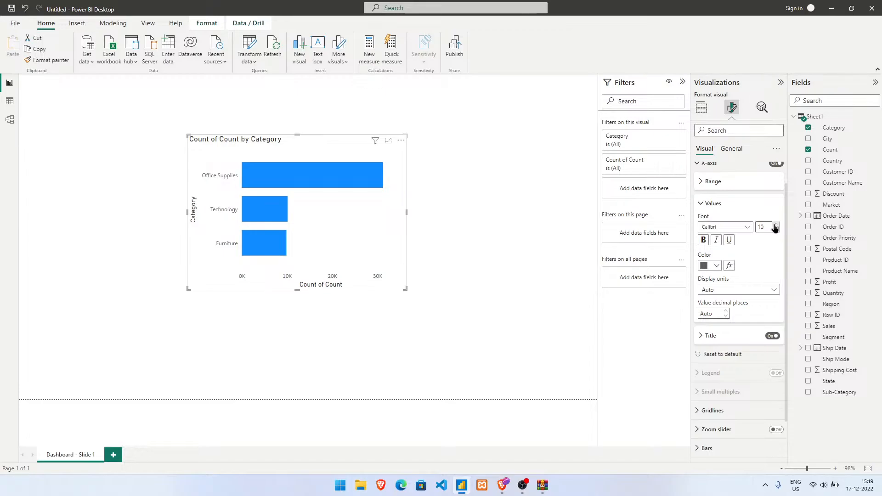
pyautogui.click(711, 266)
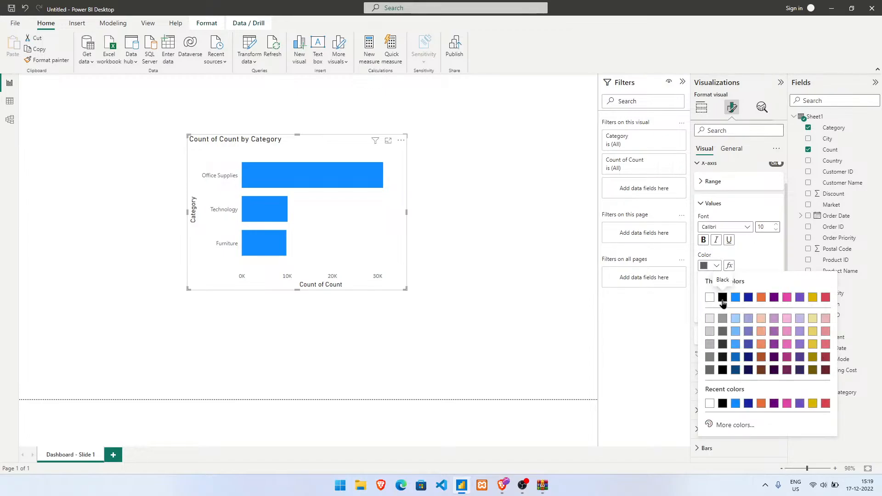
pyautogui.click(825, 298)
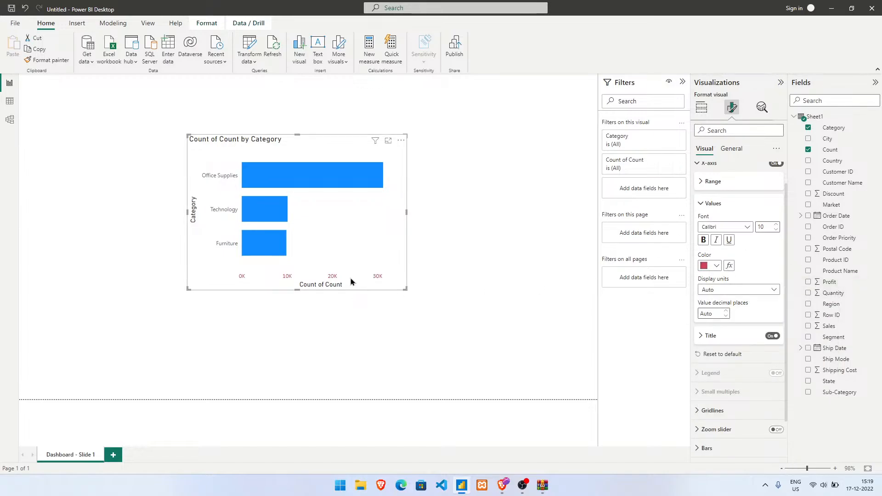
# Try the Thousands and Millions display units on the X-axis values, and enlarge the bar chart slightly from its lower-right corner.
pyautogui.click(771, 289)
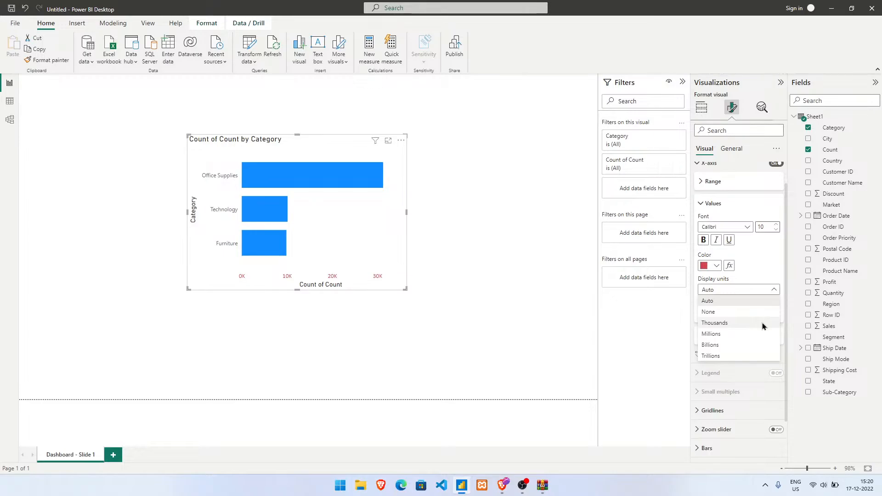
pyautogui.click(762, 323)
pyautogui.click(764, 291)
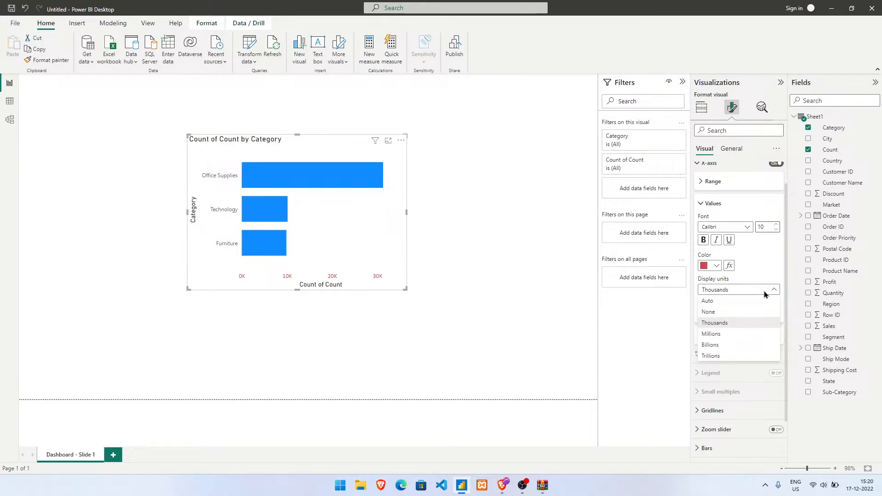
pyautogui.click(762, 334)
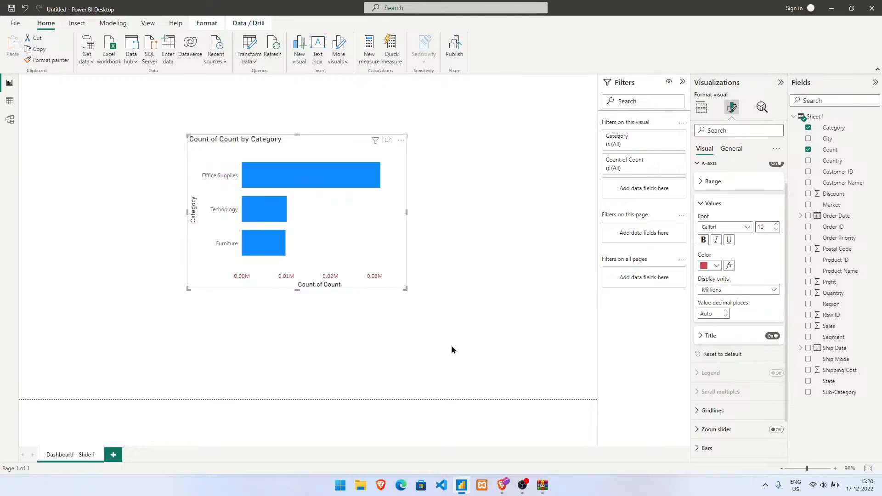
pyautogui.moveTo(405, 289); pyautogui.dragTo(417, 300)
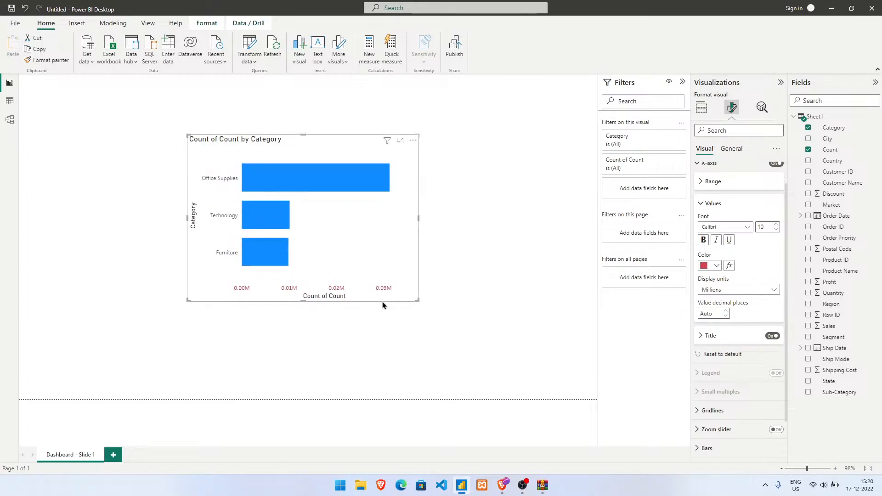
# Switch the X-axis display units to Thousands and back to Auto, and review the remaining unit choices.
pyautogui.click(754, 290)
pyautogui.click(752, 324)
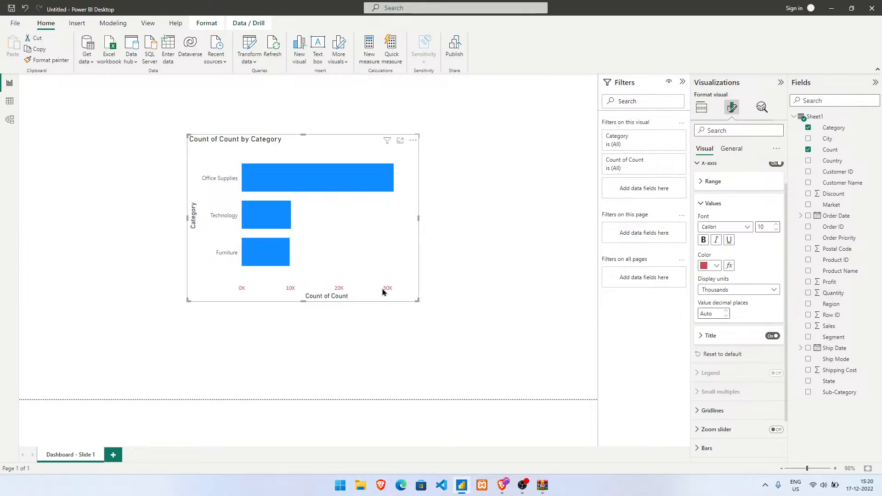
pyautogui.click(740, 293)
pyautogui.click(732, 337)
pyautogui.moveTo(785, 293); pyautogui.dragTo(787, 309)
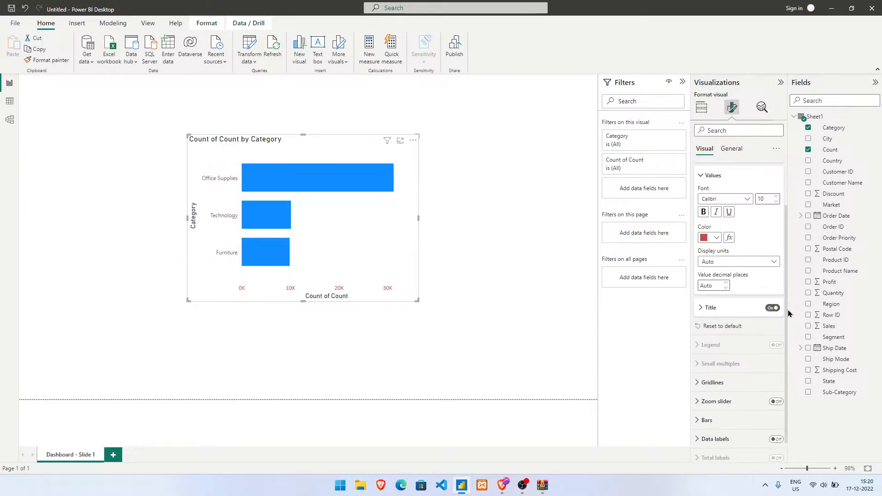
pyautogui.click(778, 264)
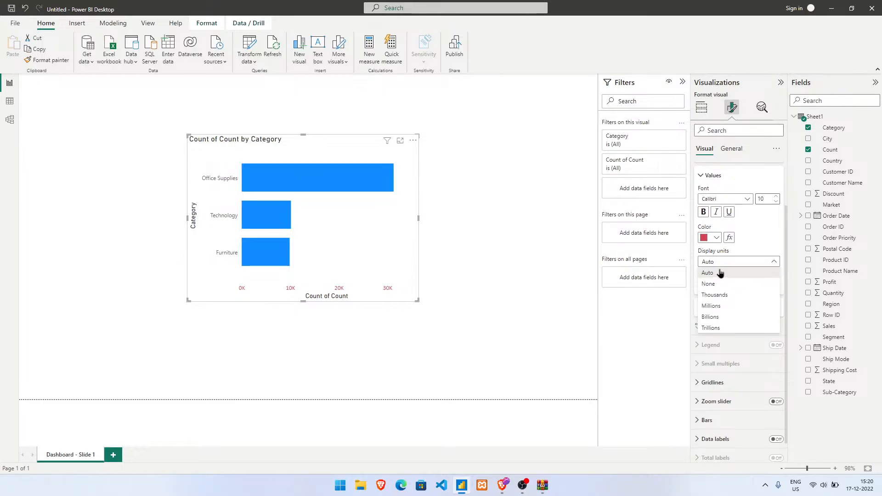
pyautogui.click(772, 252)
pyautogui.moveTo(786, 251); pyautogui.dragTo(787, 267)
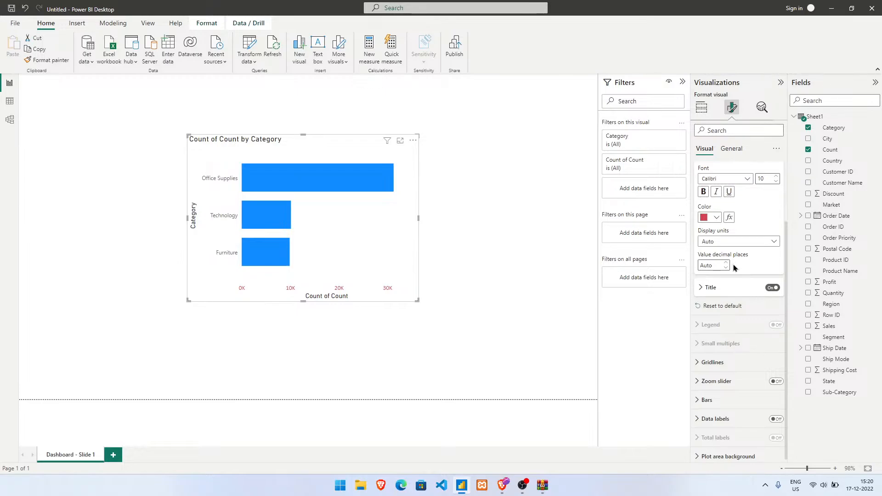
# Try Billions and Millions as the X-axis display units, and return the setting to Auto.
pyautogui.click(748, 242)
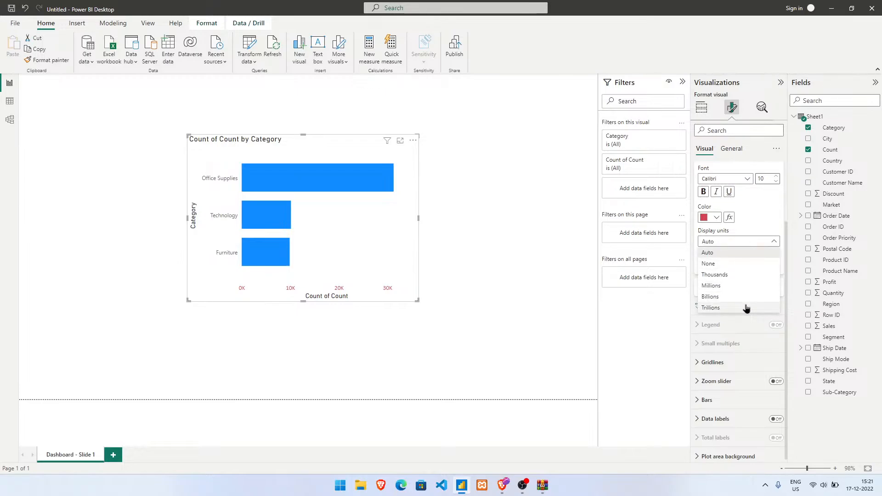
pyautogui.click(711, 296)
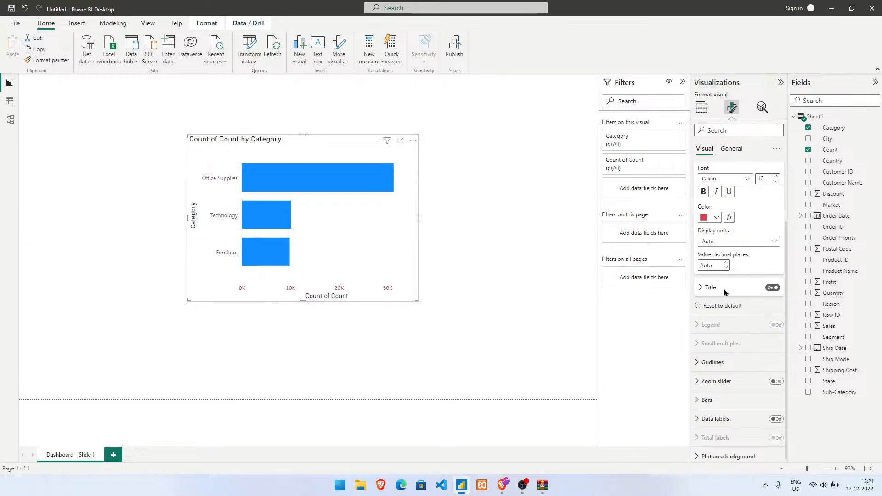
pyautogui.click(726, 266)
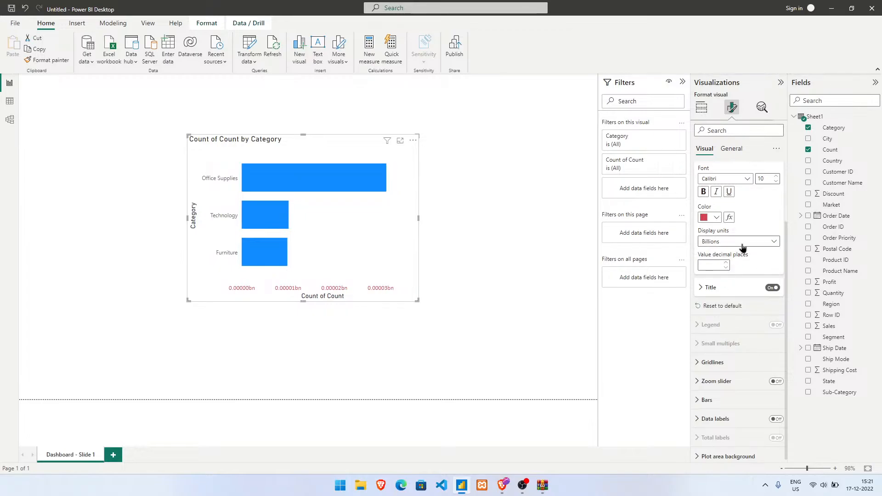
pyautogui.click(743, 244)
pyautogui.click(728, 287)
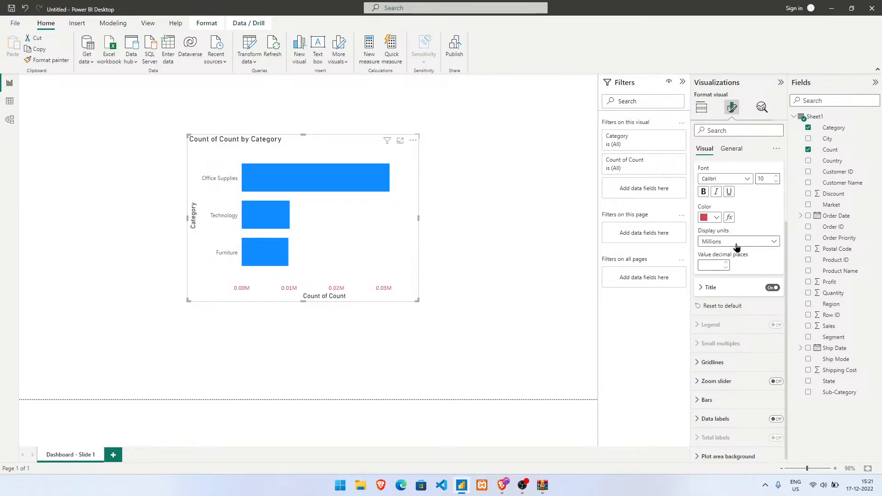
pyautogui.click(736, 245)
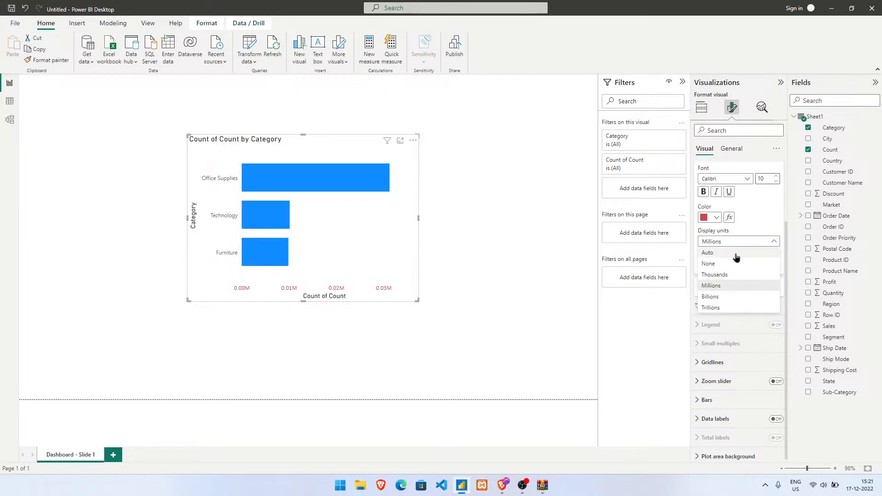
pyautogui.click(735, 254)
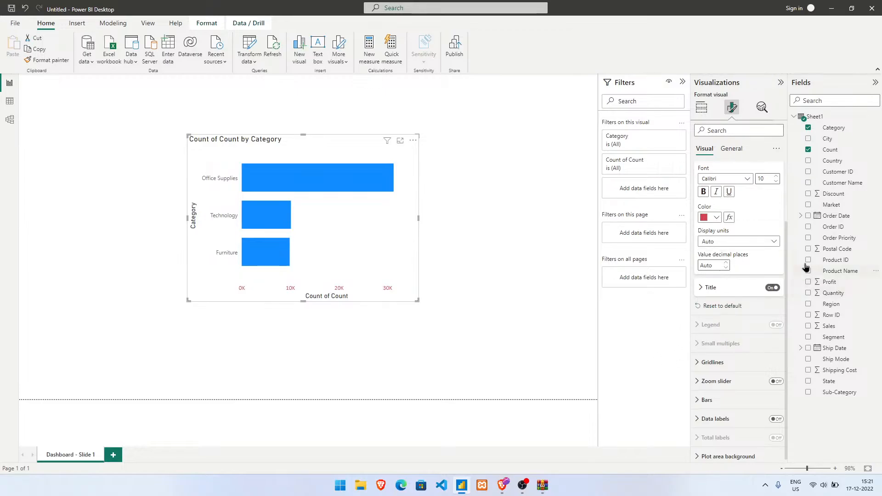
# Replace the X-axis title text with "Count", keeping the Show title only style, and deselect the chart.
pyautogui.click(704, 288)
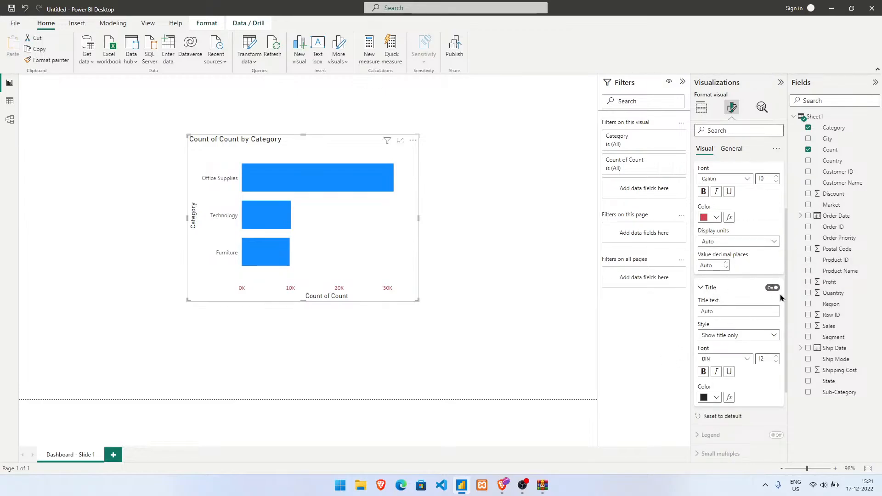
pyautogui.scroll(-3, 783, 312)
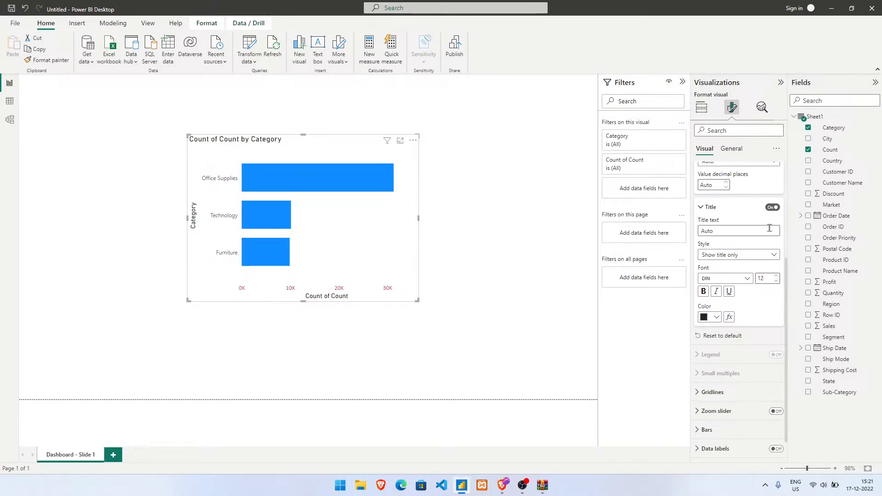
pyautogui.click(763, 255)
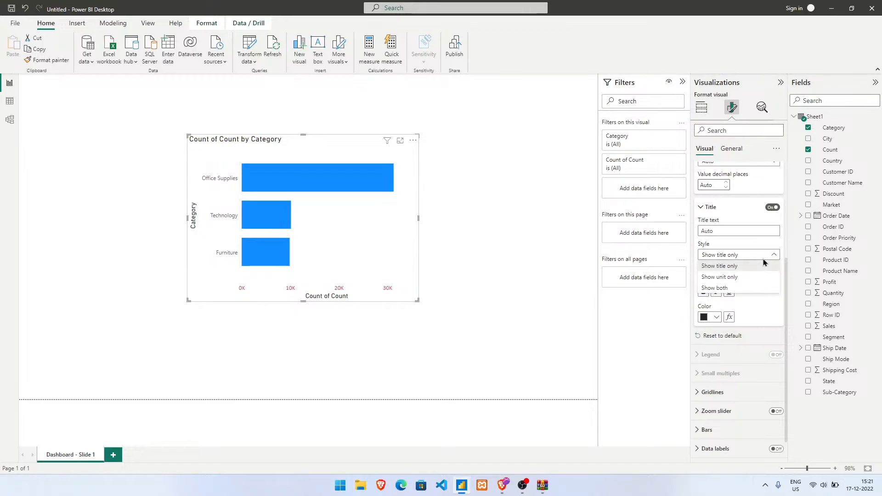
pyautogui.click(756, 231)
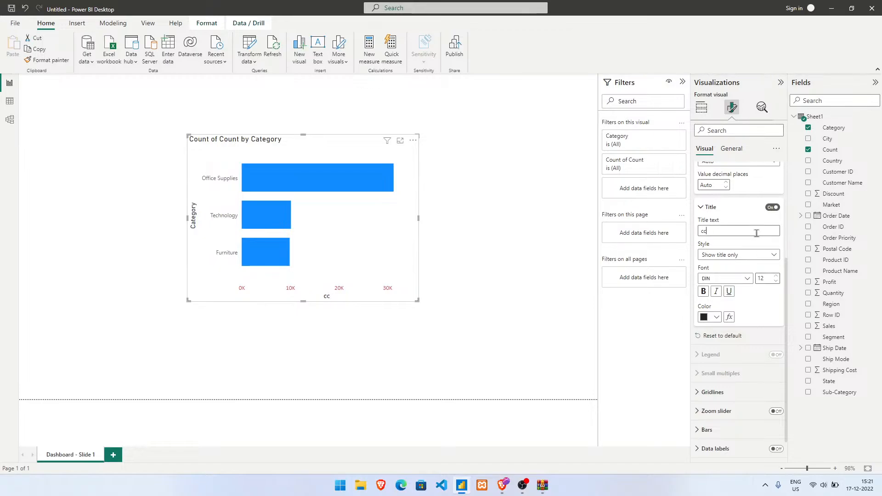
pyautogui.write('ccc')
pyautogui.doubleClick(727, 235)
pyautogui.write('Count')
pyautogui.click(463, 322)
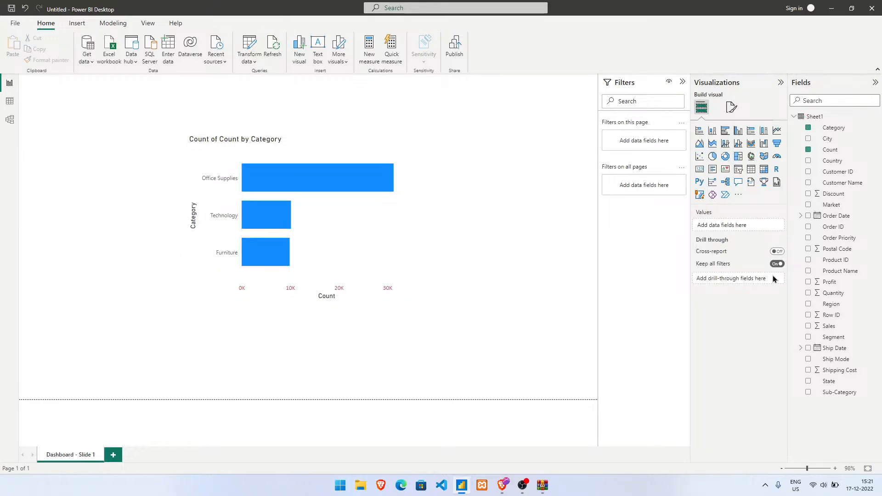
# Select the Category bar chart and open the formatting options of its X-axis title.
pyautogui.click(365, 252)
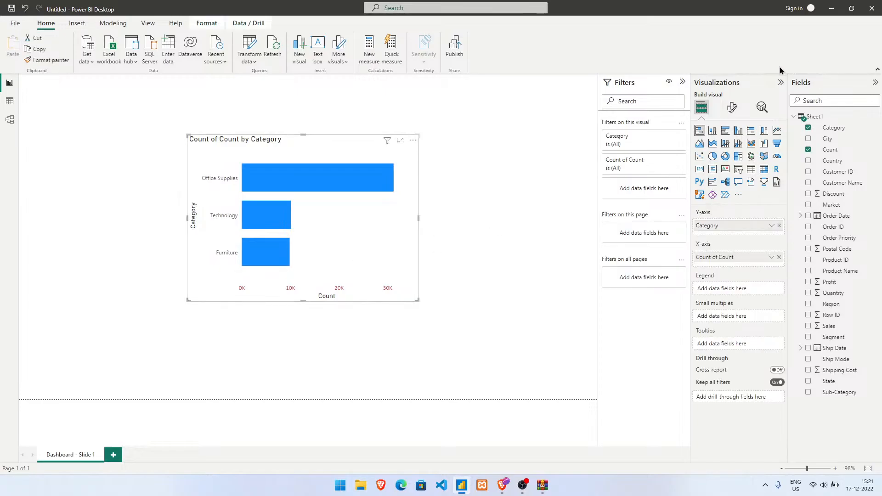
pyautogui.click(731, 107)
pyautogui.click(731, 191)
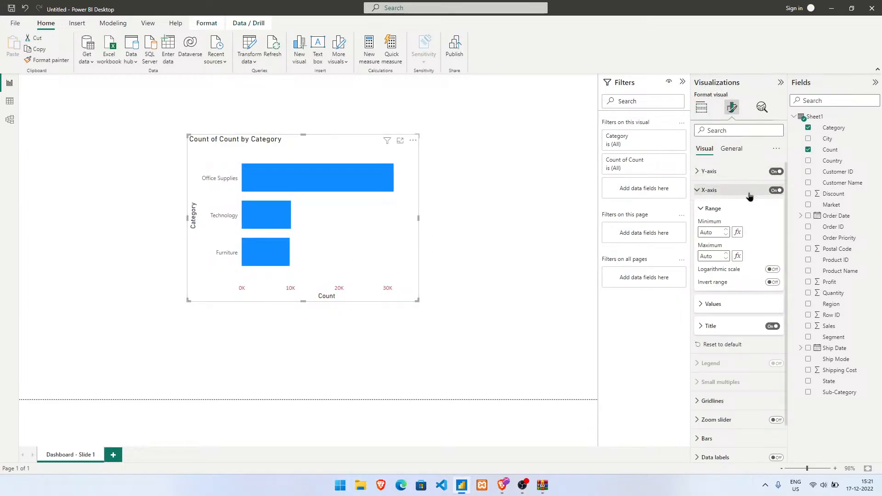
pyautogui.scroll(-2, 765, 271)
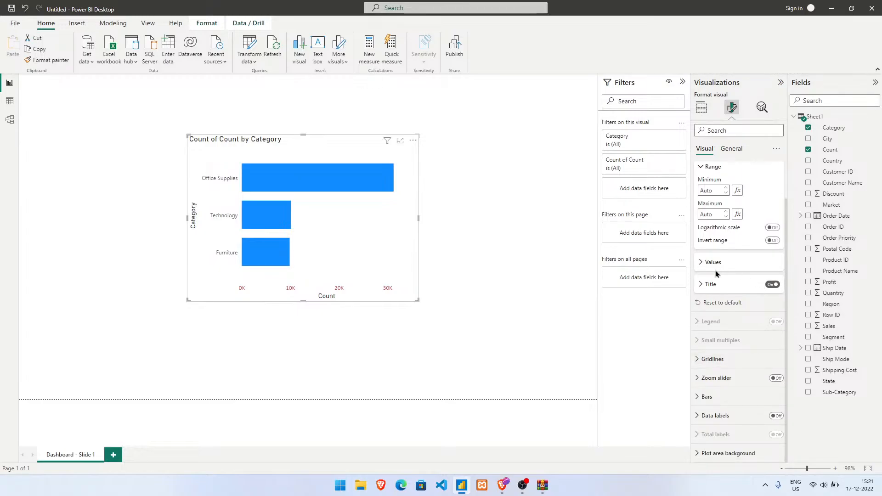
pyautogui.click(719, 284)
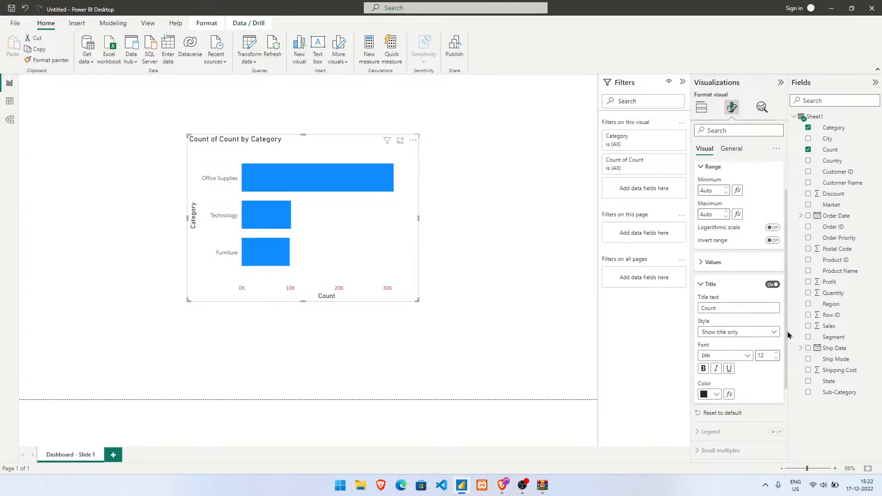
pyautogui.moveTo(787, 335); pyautogui.dragTo(787, 422)
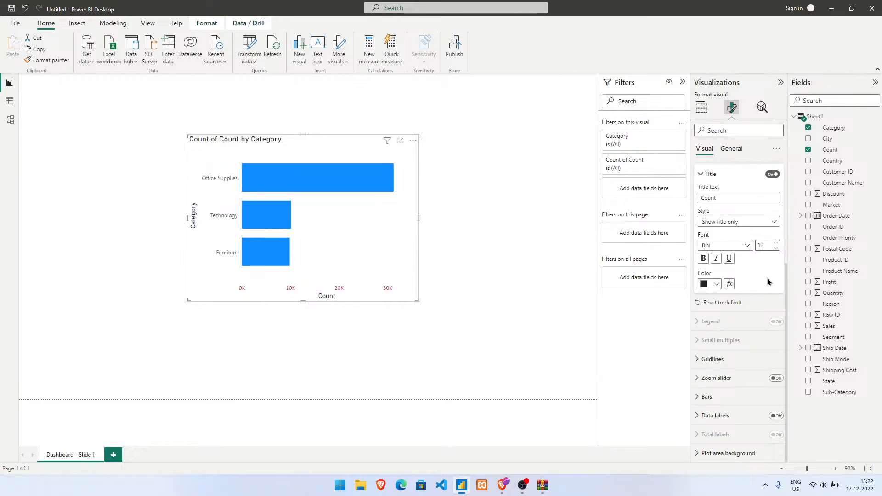
# Try bold on the X-axis title and switch it back off, and set the title color to black after trying blue.
pyautogui.click(703, 258)
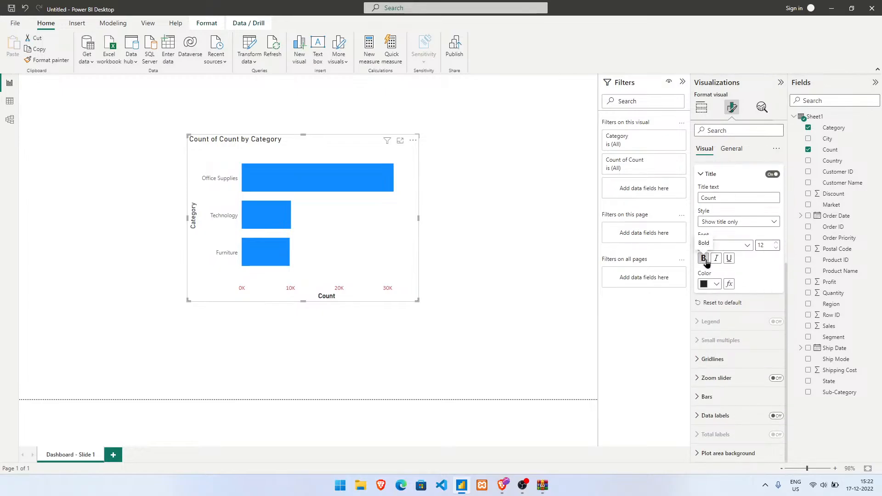
pyautogui.click(703, 258)
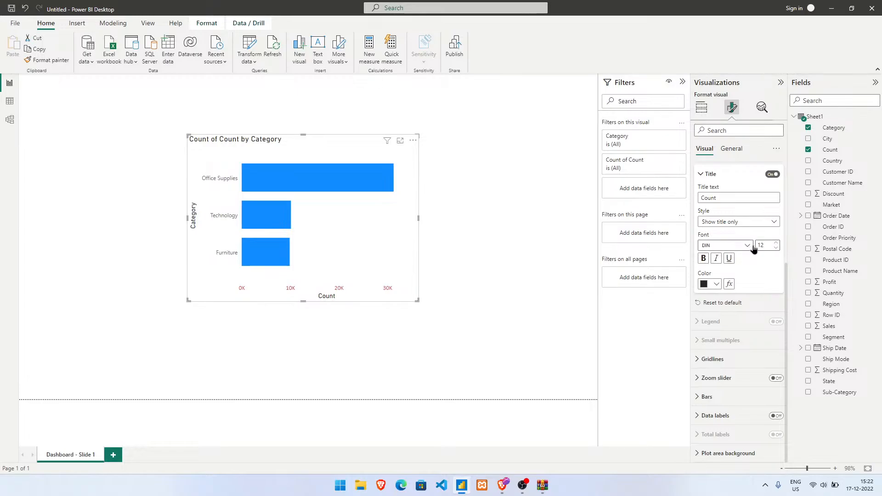
pyautogui.click(716, 284)
pyautogui.click(736, 364)
pyautogui.click(716, 284)
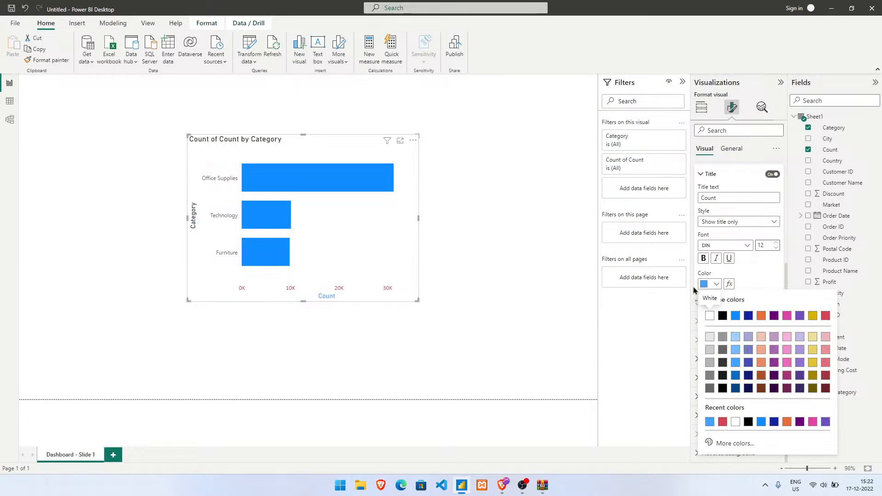
pyautogui.click(722, 315)
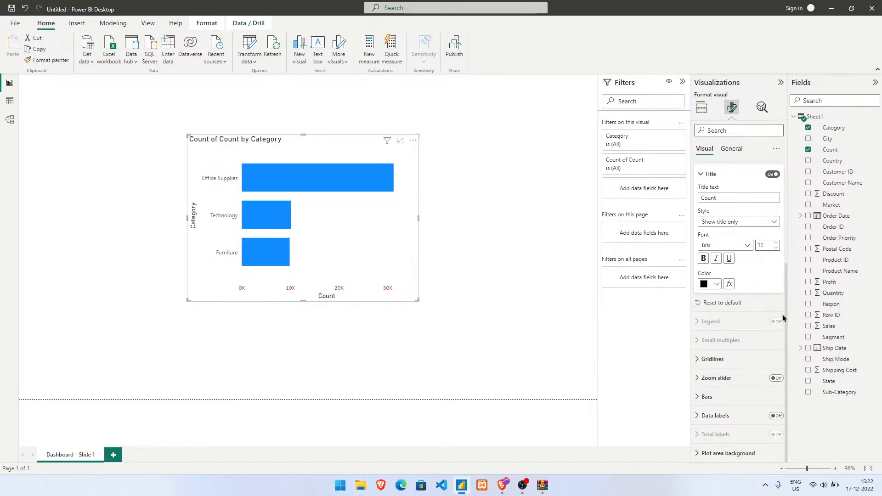
# Show the bar chart's vertical gridlines, try the Dashed and Solid styles, and raise the line width to 4 px.
pyautogui.click(753, 360)
pyautogui.click(758, 362)
pyautogui.click(766, 362)
pyautogui.click(773, 377)
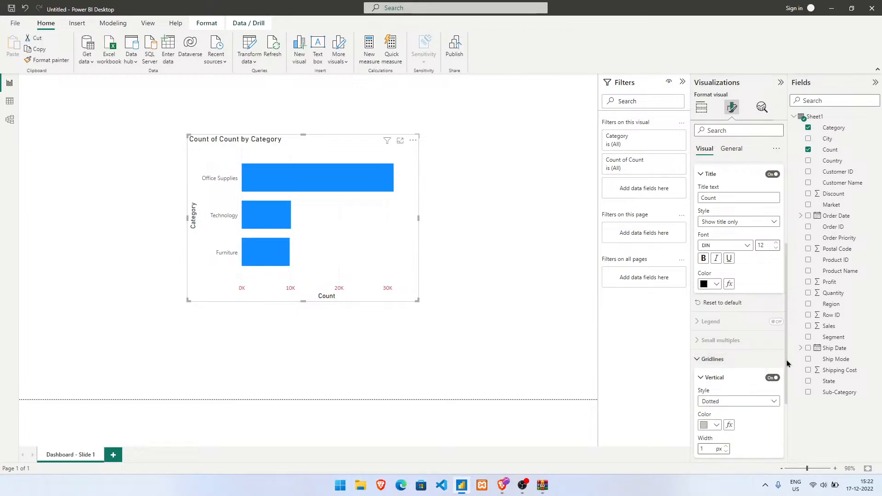
pyautogui.moveTo(786, 359); pyautogui.dragTo(786, 423)
pyautogui.click(756, 294)
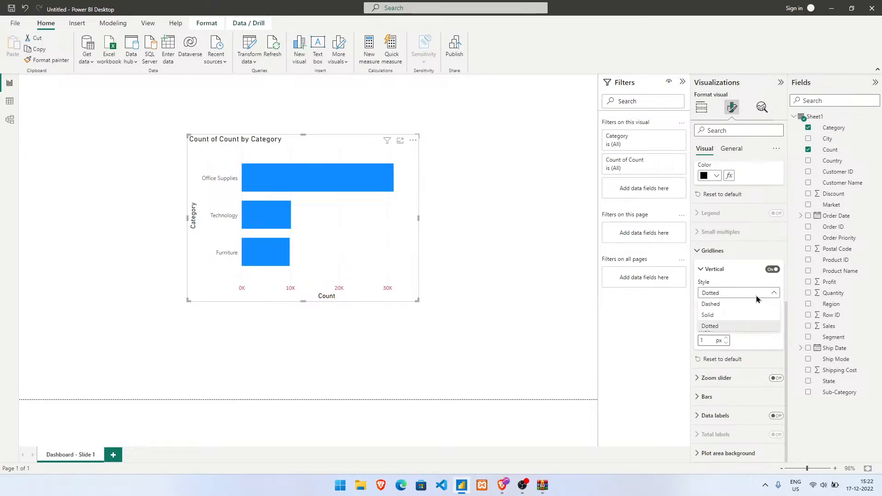
pyautogui.click(733, 304)
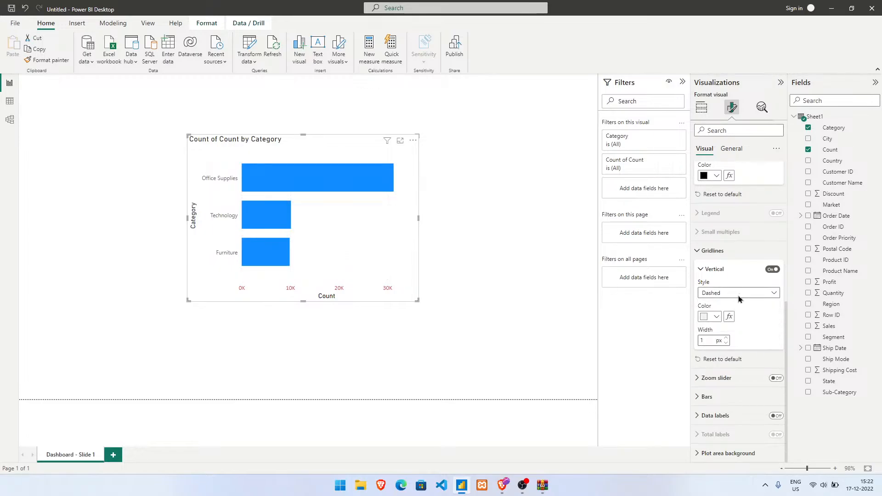
pyautogui.click(739, 299)
pyautogui.click(731, 315)
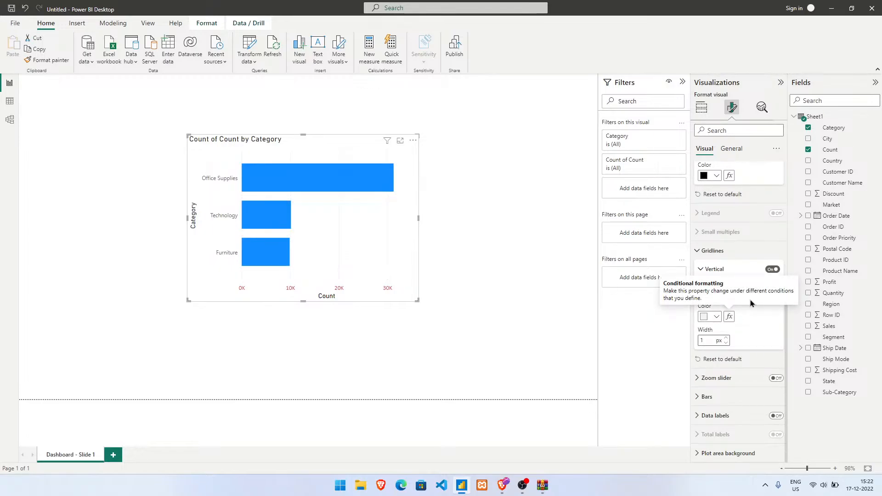
pyautogui.click(726, 338)
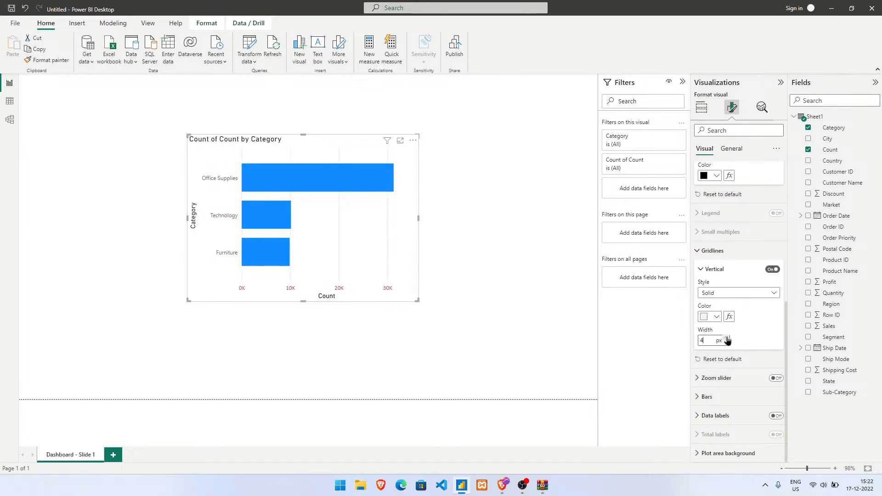
# Set the vertical gridlines to the Dashed style and reduce their width to 2 px.
pyautogui.click(754, 294)
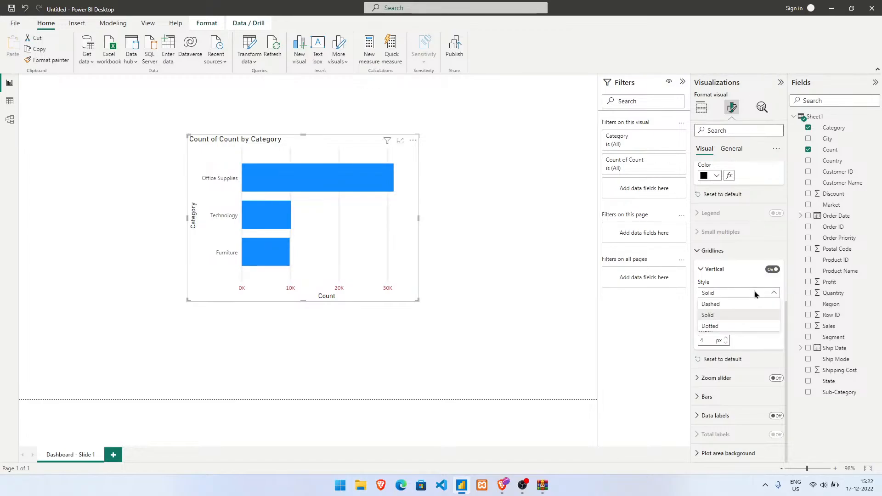
pyautogui.click(754, 304)
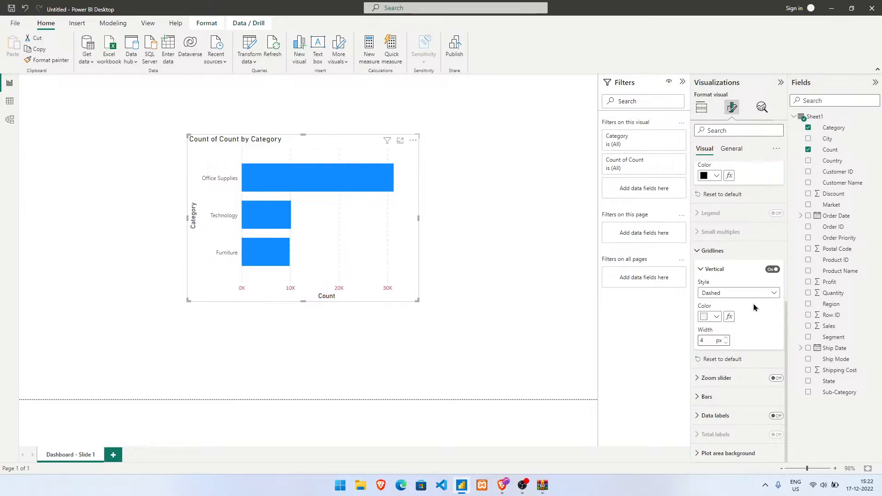
pyautogui.click(753, 297)
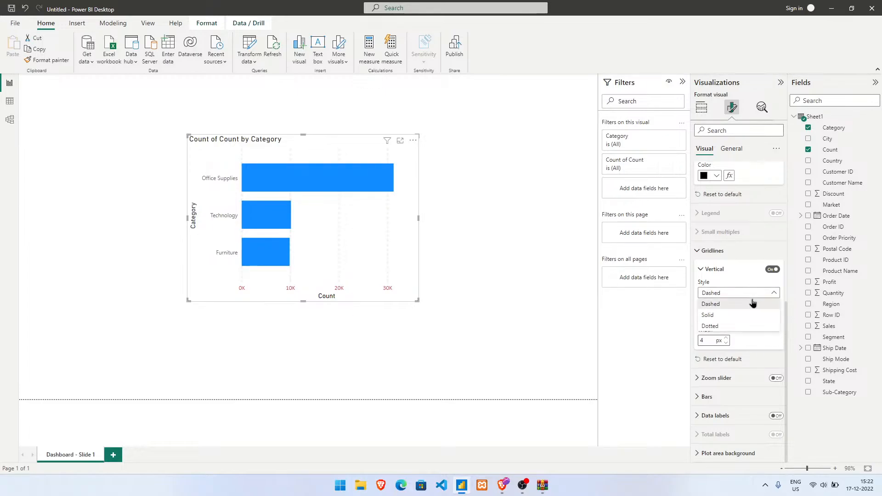
pyautogui.click(754, 304)
pyautogui.click(726, 343)
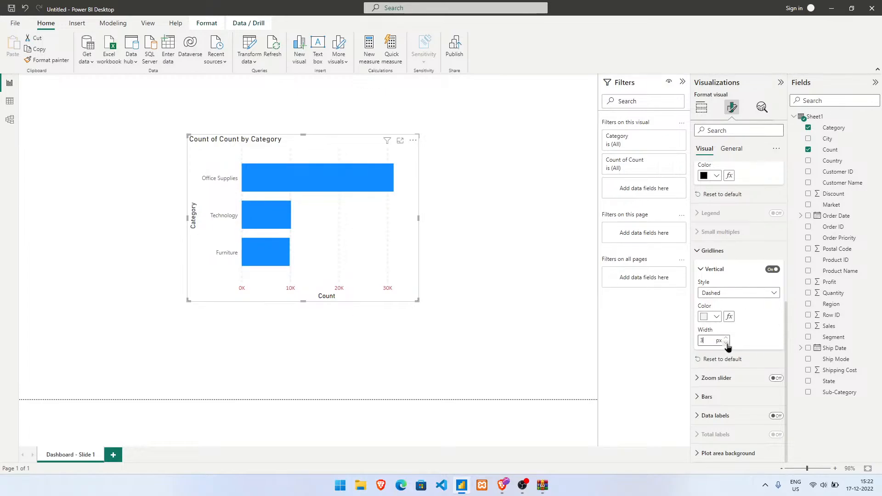
pyautogui.click(726, 339)
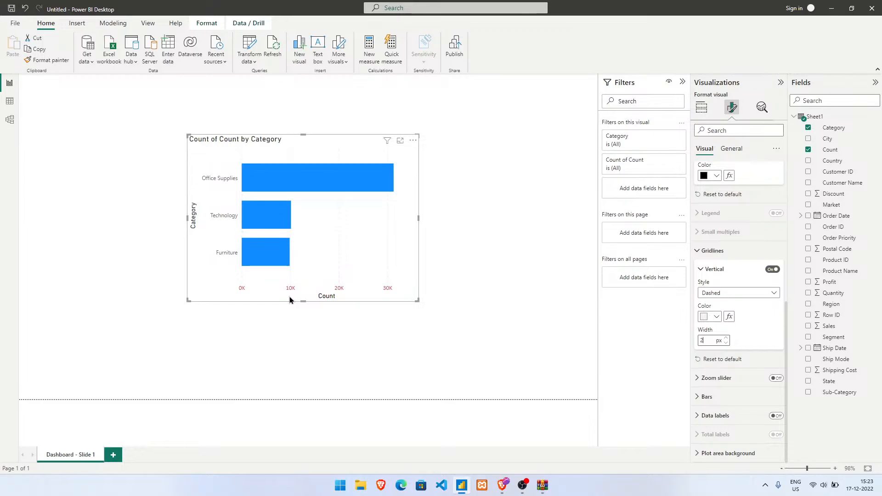
pyautogui.moveTo(348, 172)
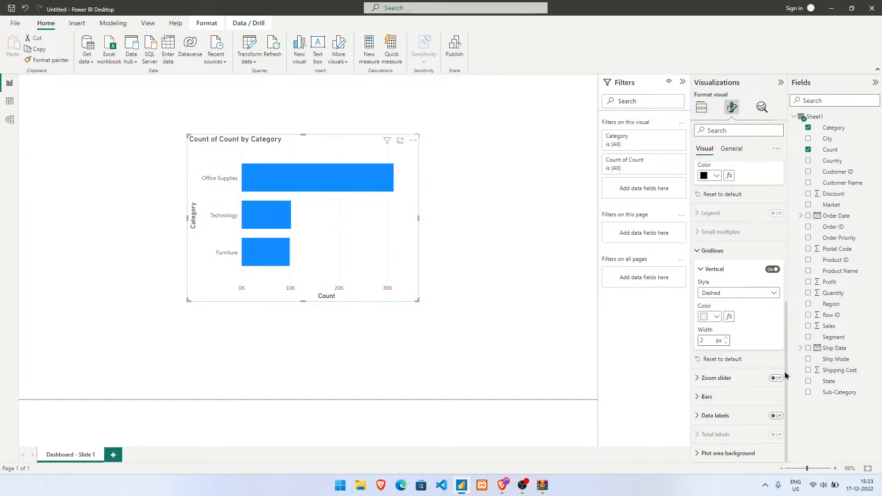
# Reset the gridline formatting to default, with the vertical gridlines turned off.
pyautogui.click(728, 361)
pyautogui.click(701, 270)
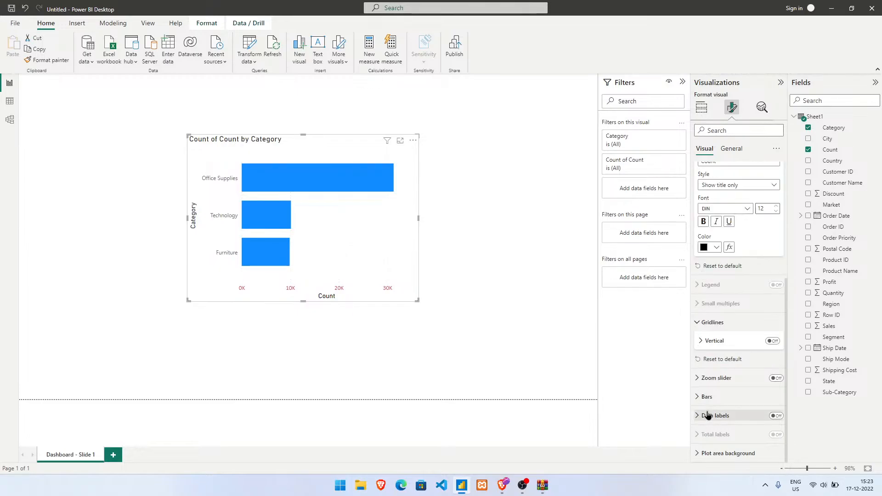
# Turn on the X-axis zoom slider, try raising its lower limit to about 25K, and return it to 0K.
pyautogui.click(737, 378)
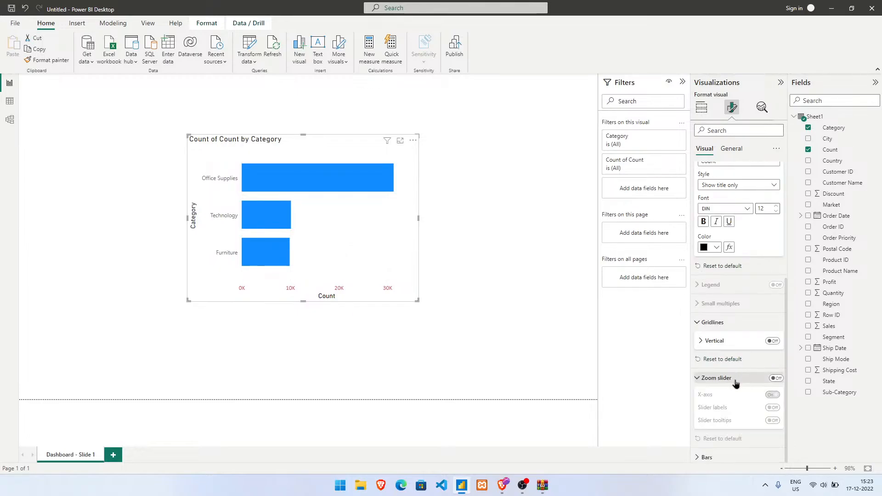
pyautogui.click(776, 378)
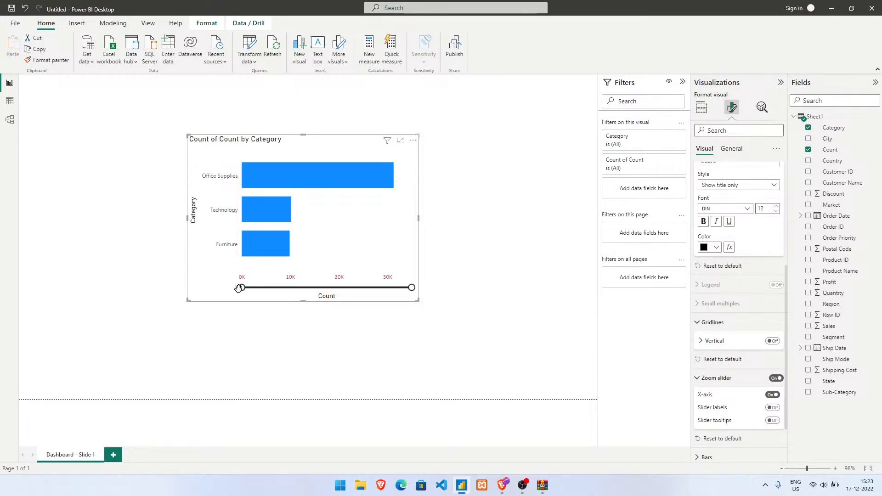
pyautogui.moveTo(241, 288); pyautogui.dragTo(362, 287)
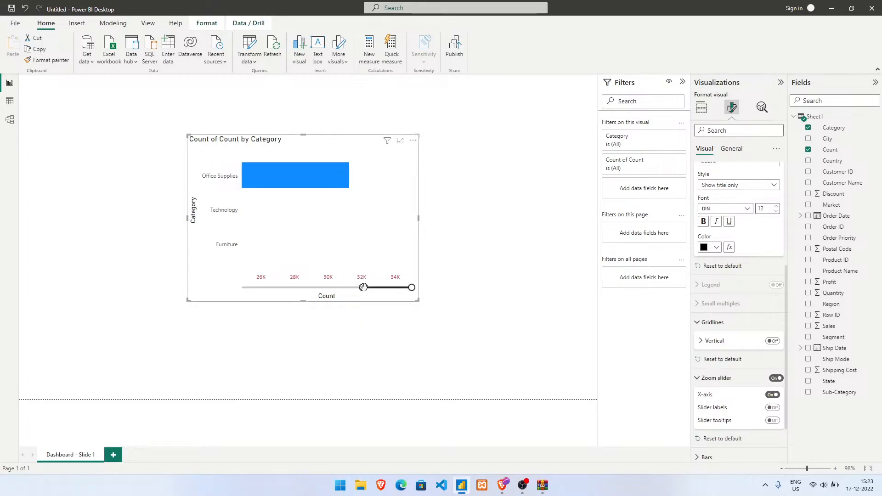
pyautogui.moveTo(363, 288); pyautogui.dragTo(241, 288)
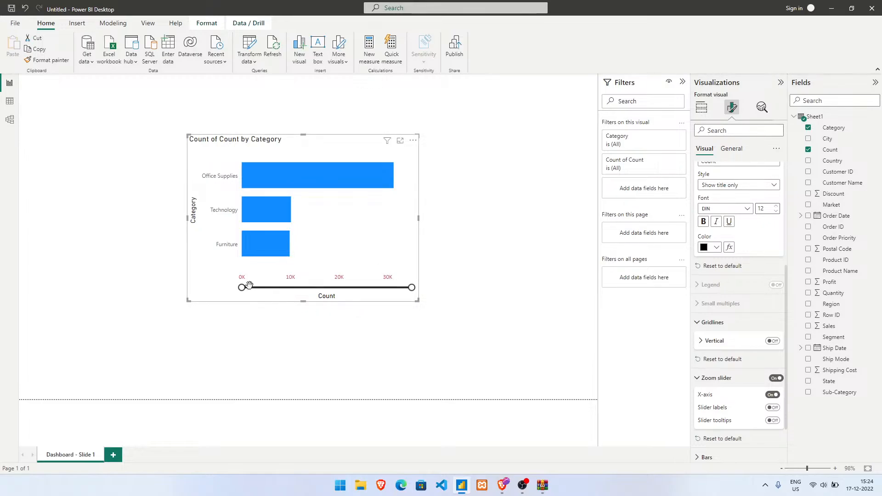
# Narrow the zoom slider's range from both ends, and restore the full X-axis range.
pyautogui.moveTo(241, 288); pyautogui.dragTo(297, 293)
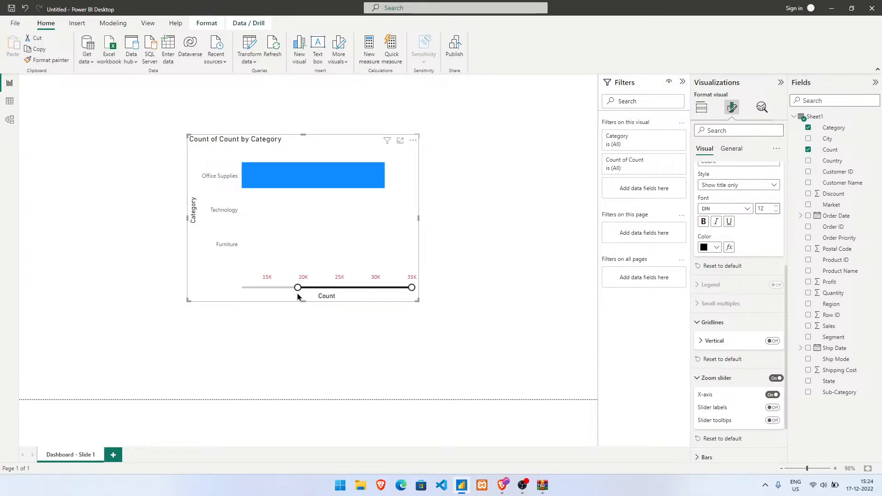
pyautogui.moveTo(412, 287); pyautogui.dragTo(397, 287)
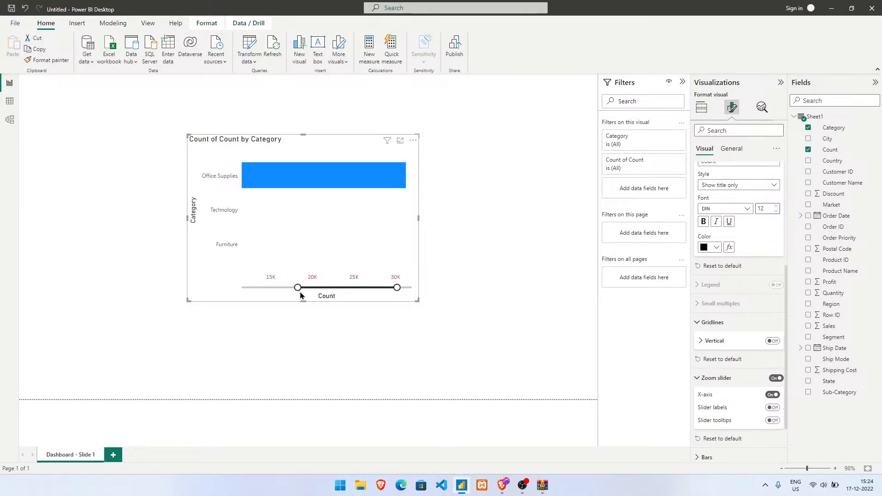
pyautogui.moveTo(297, 288); pyautogui.dragTo(305, 288)
pyautogui.moveTo(328, 172)
pyautogui.moveTo(305, 287); pyautogui.dragTo(242, 288)
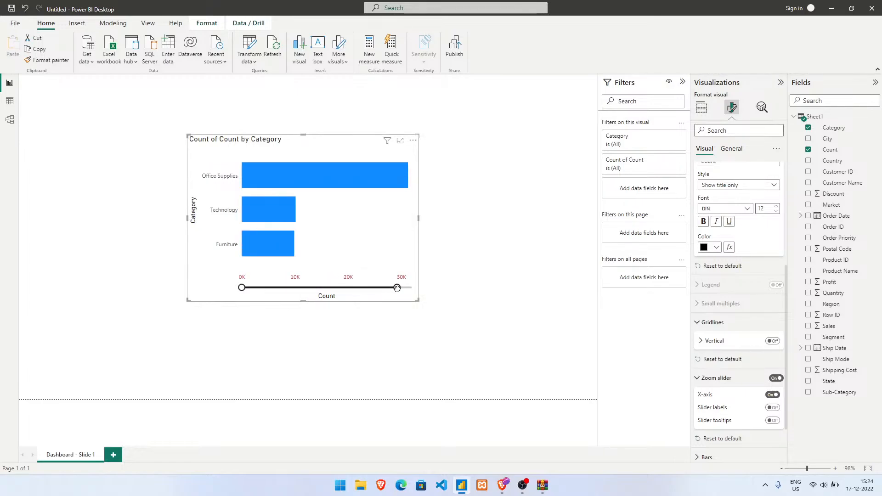
pyautogui.moveTo(397, 288); pyautogui.dragTo(427, 287)
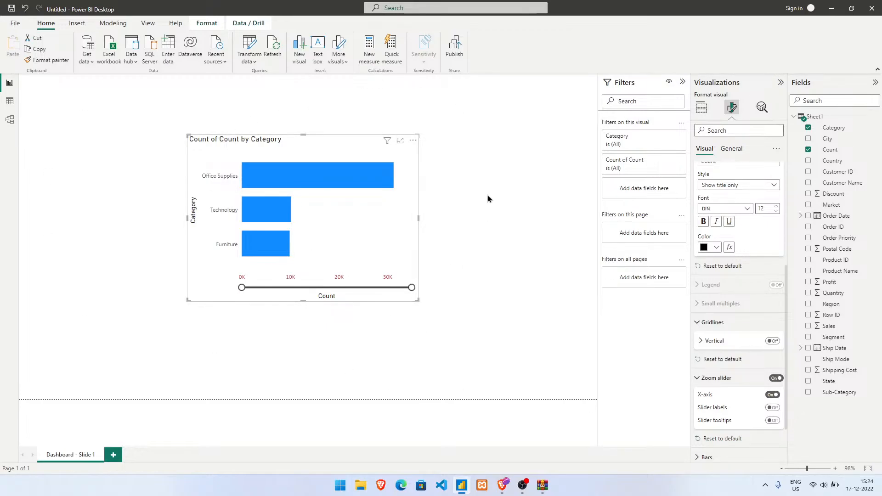
# Switch the zoom slider off and on, and try the Slider labels and Slider tooltips options before turning both off.
pyautogui.click(777, 379)
pyautogui.click(777, 379)
pyautogui.click(773, 408)
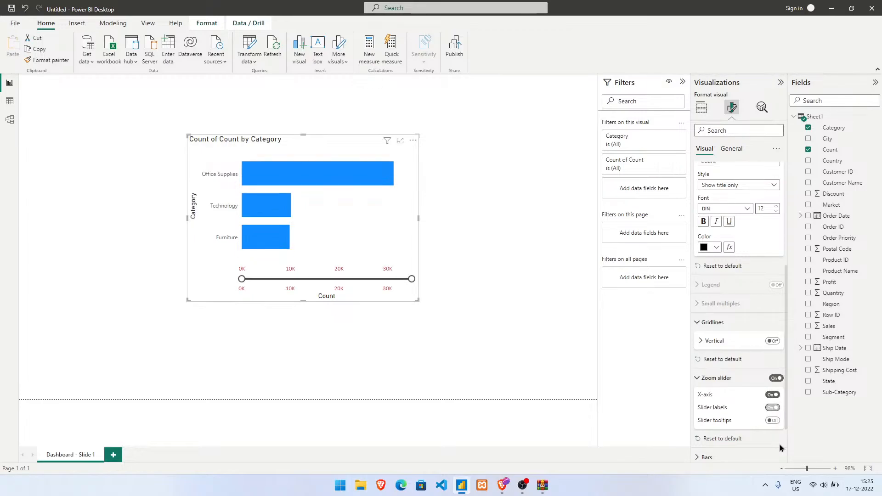
pyautogui.click(773, 420)
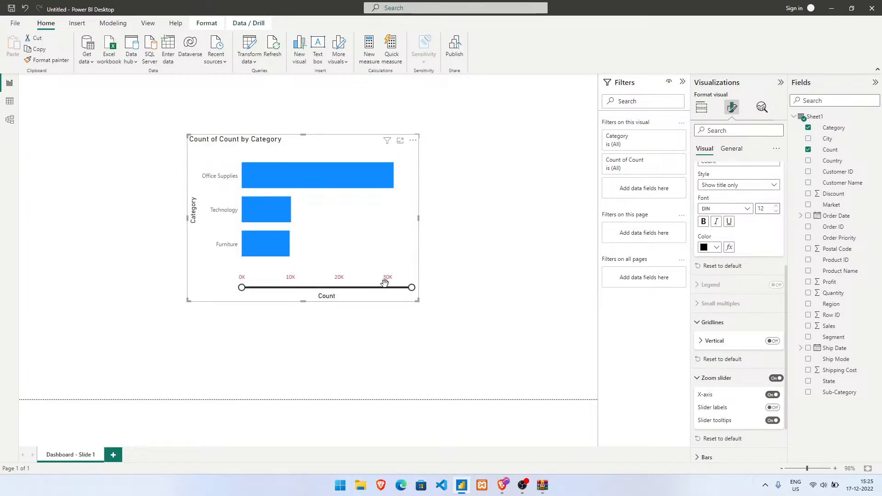
pyautogui.moveTo(412, 288); pyautogui.dragTo(407, 289)
pyautogui.click(772, 421)
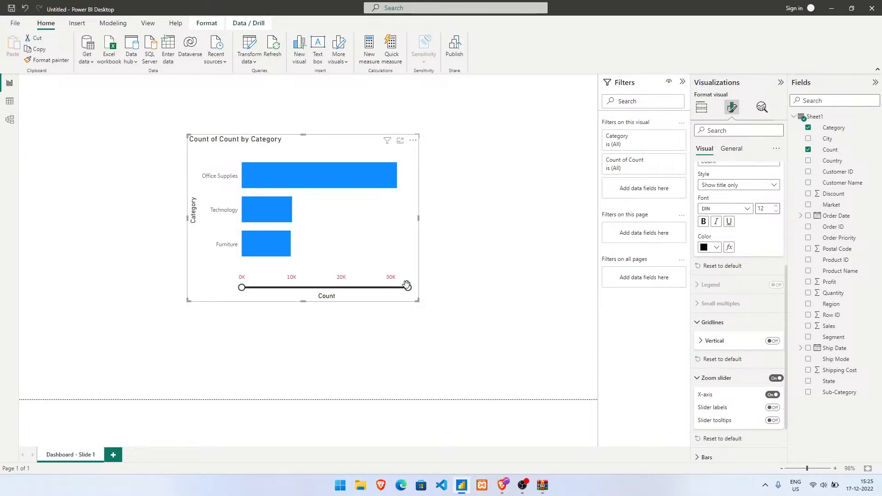
# Turn off the bar chart's zoom slider and reset its settings to default.
pyautogui.moveTo(407, 288); pyautogui.dragTo(407, 288)
pyautogui.click(776, 378)
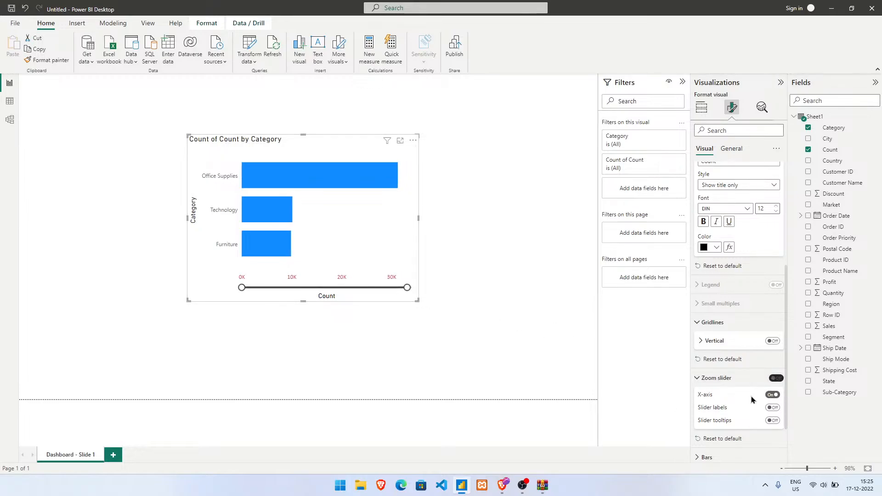
pyautogui.click(730, 439)
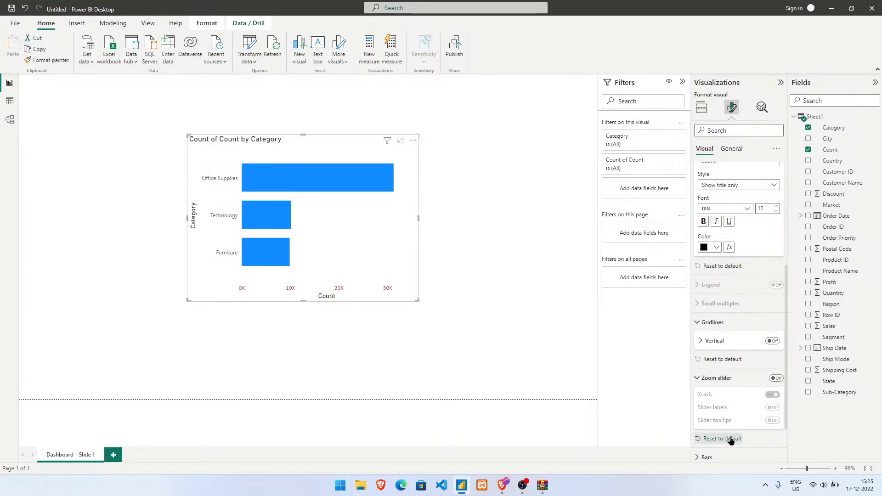
# Set the default colour of the Category chart's bars to the darker shade of the purple theme colour.
pyautogui.click(712, 464)
pyautogui.moveTo(782, 341); pyautogui.dragTo(784, 409)
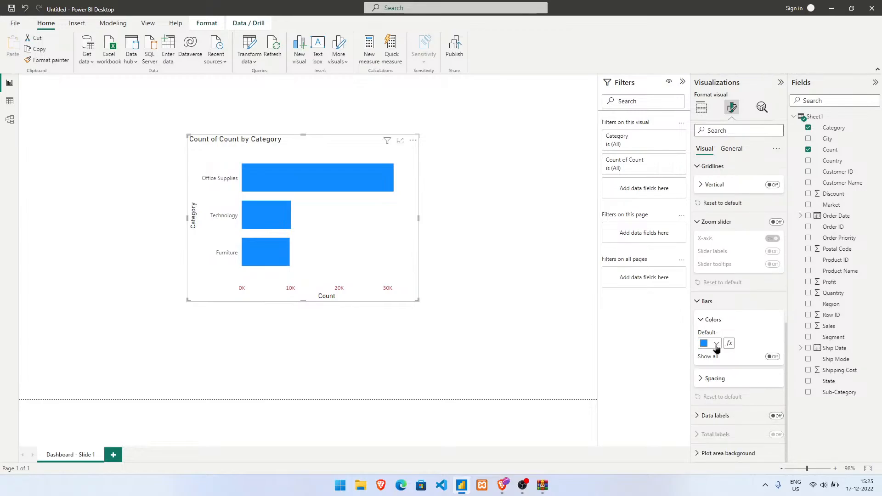
pyautogui.click(716, 345)
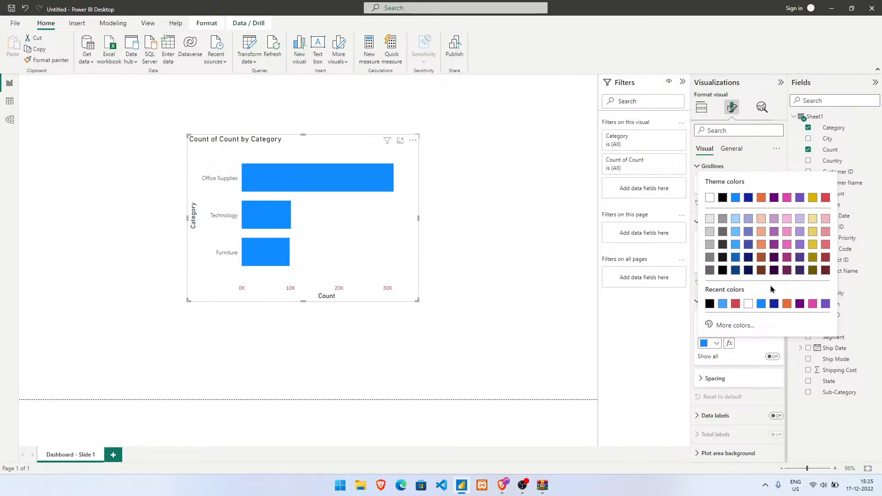
pyautogui.click(800, 257)
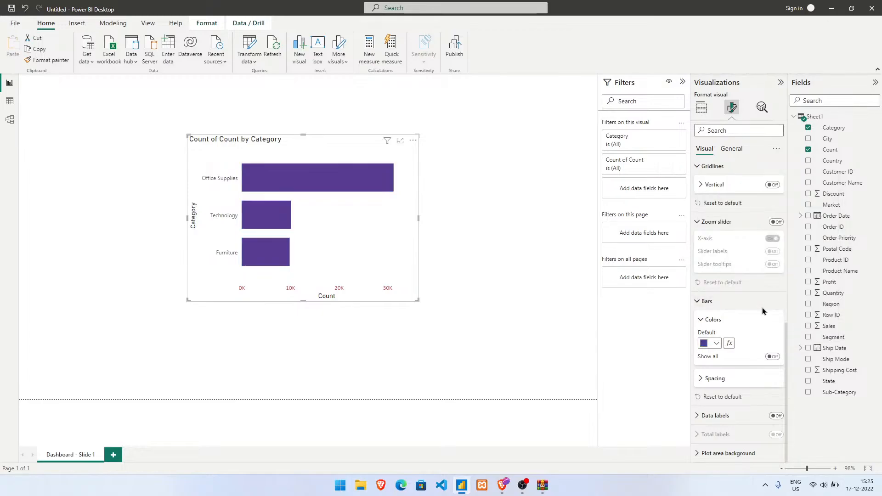
pyautogui.click(720, 345)
pyautogui.click(720, 345)
# Turn on Show all for the bar colours, and set the Office Supplies bar to light red and the Furniture bar to yellow.
pyautogui.moveTo(786, 346); pyautogui.dragTo(786, 374)
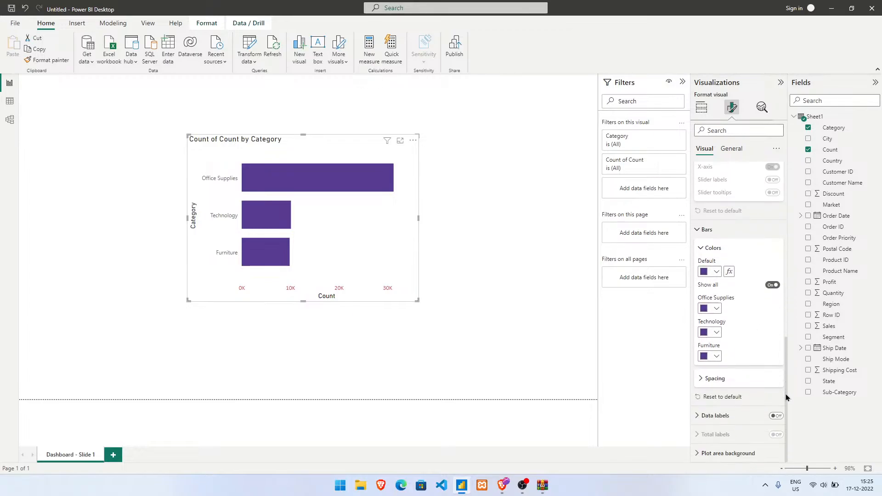
pyautogui.click(716, 309)
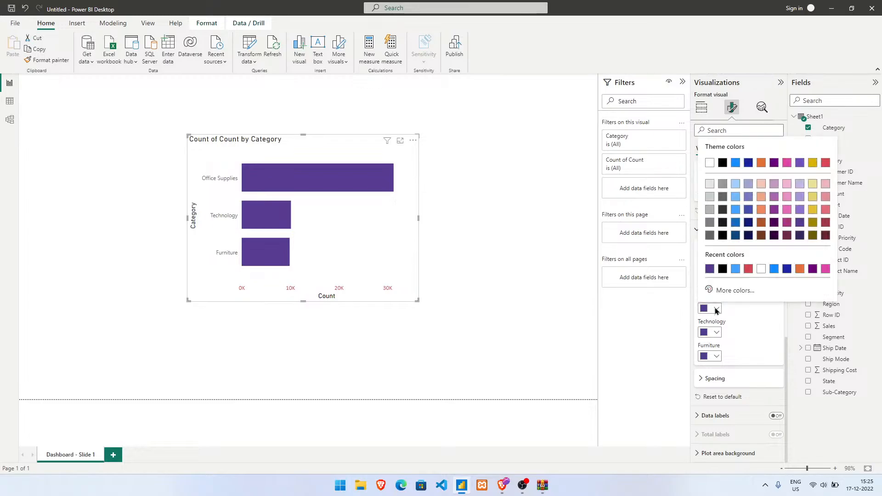
pyautogui.click(825, 211)
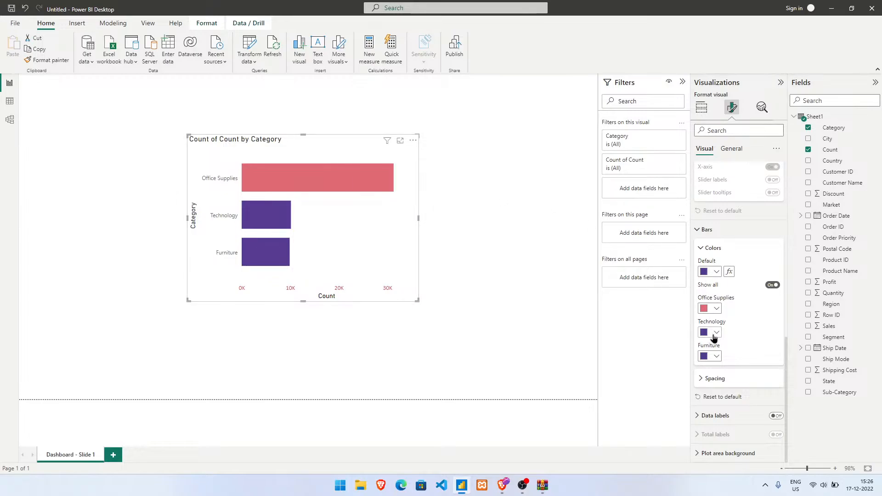
pyautogui.click(715, 356)
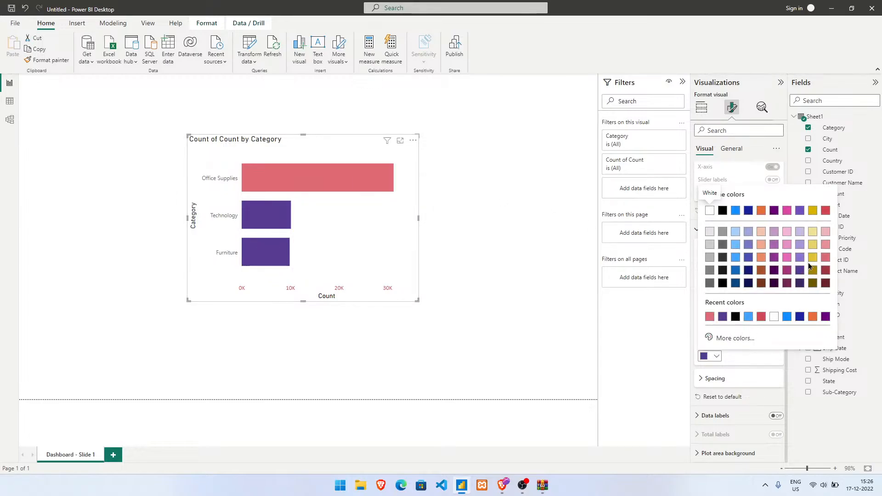
pyautogui.click(721, 357)
pyautogui.click(812, 256)
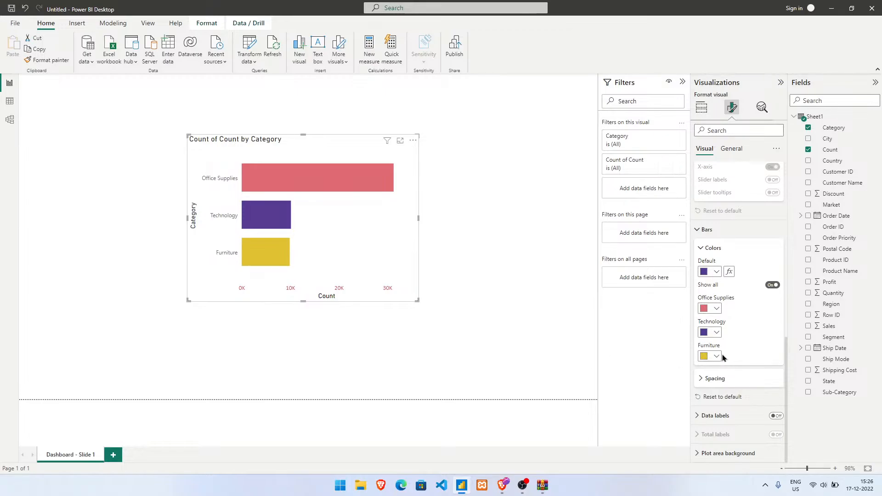
# Expand the bars' spacing settings, turn off Show all, and set the default bar colour to dark blue.
pyautogui.click(728, 379)
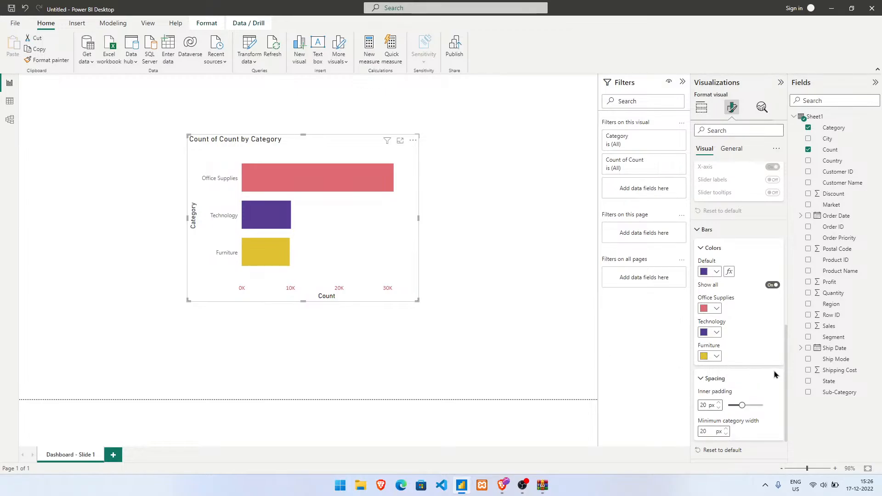
pyautogui.moveTo(785, 363); pyautogui.dragTo(786, 383)
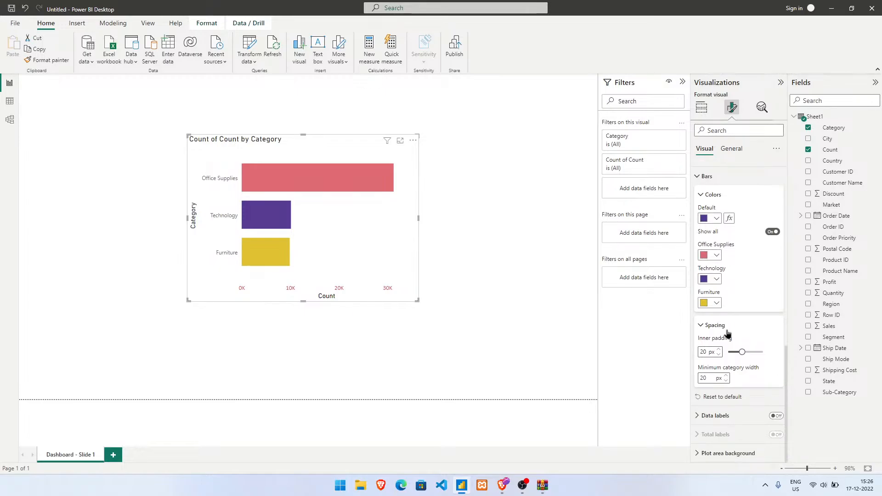
pyautogui.click(772, 232)
pyautogui.click(718, 294)
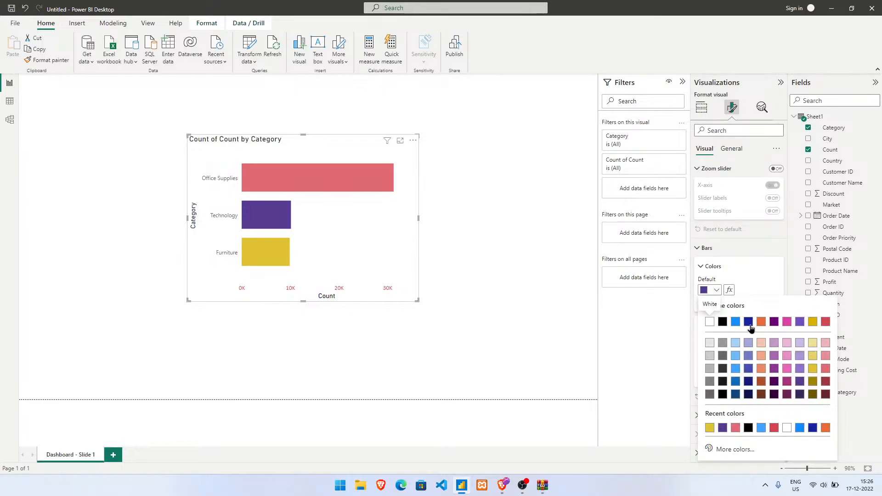
pyautogui.click(751, 326)
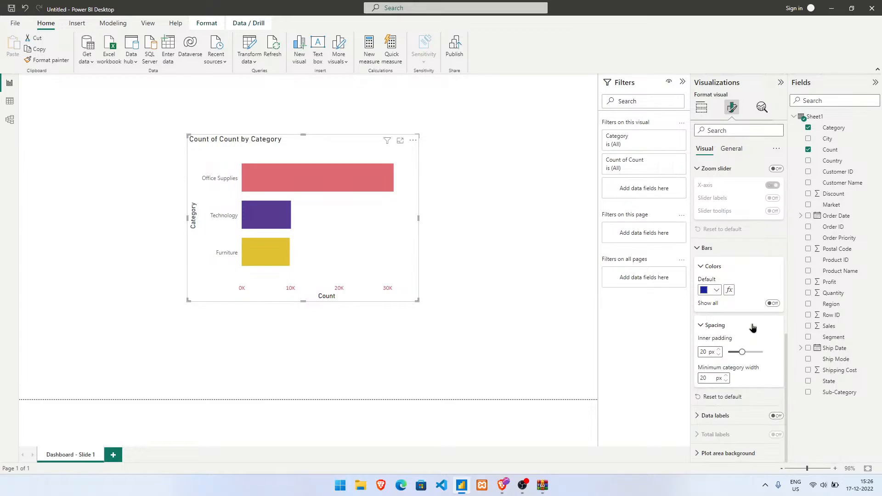
# Turn on Show all, set the Technology, Office Supplies and Furniture bars to dark blue, and turn Show all off.
pyautogui.click(772, 304)
pyautogui.click(701, 353)
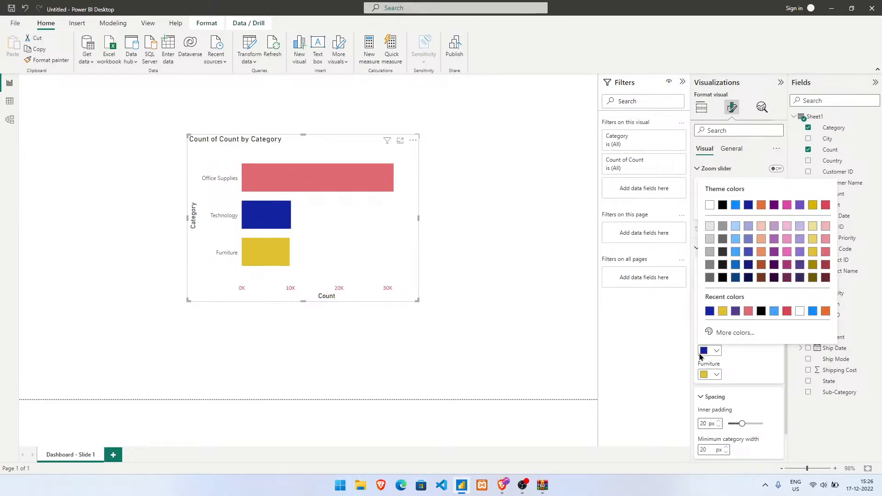
pyautogui.click(748, 205)
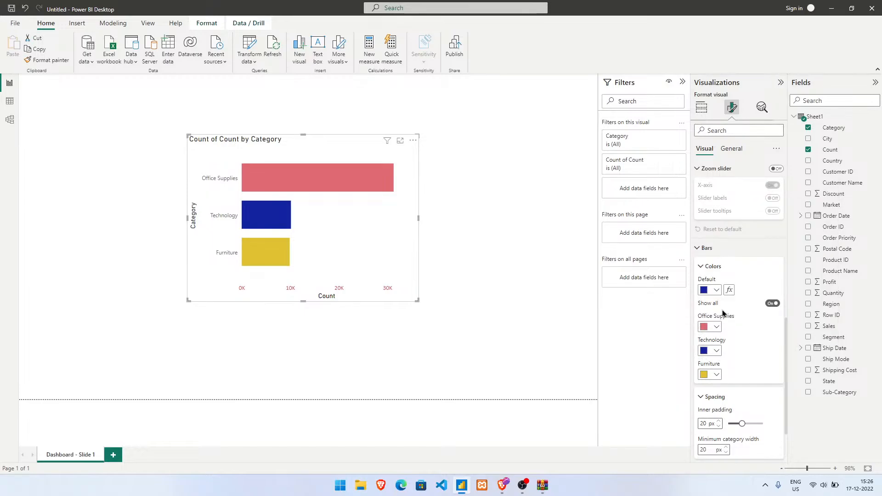
pyautogui.click(710, 327)
pyautogui.click(746, 182)
pyautogui.click(709, 374)
pyautogui.click(747, 227)
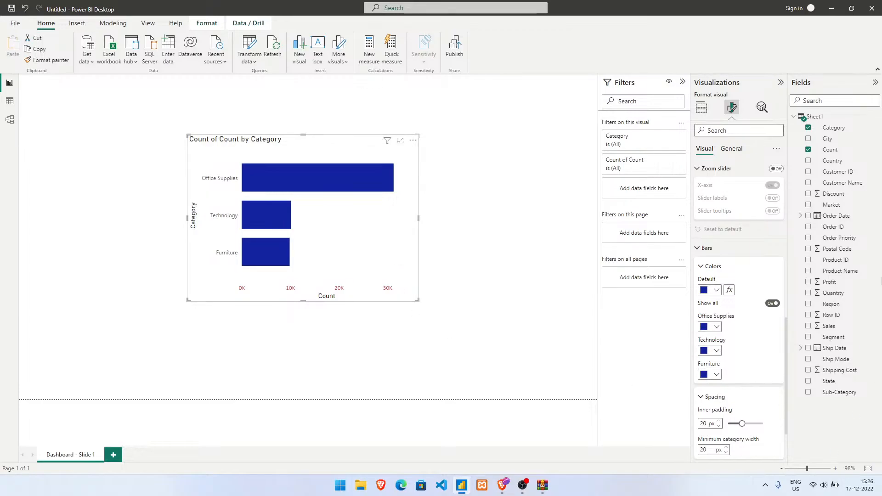
pyautogui.click(773, 304)
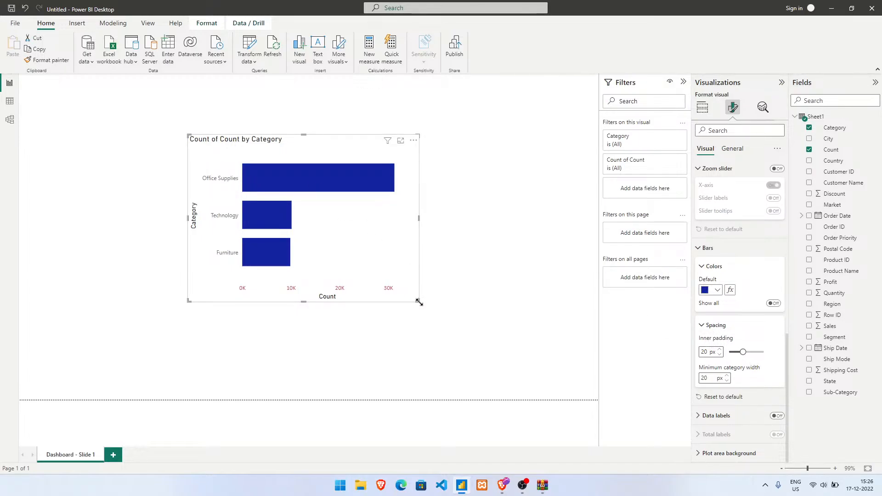
# Enlarge the Category bar chart from its lower-right corner and move it up and to the left on the canvas.
pyautogui.moveTo(417, 302); pyautogui.dragTo(560, 384)
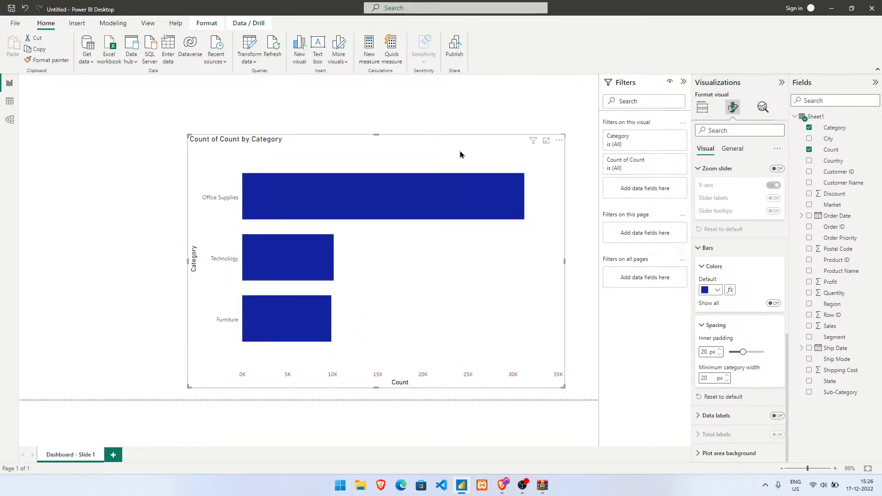
pyautogui.moveTo(461, 153); pyautogui.dragTo(429, 121)
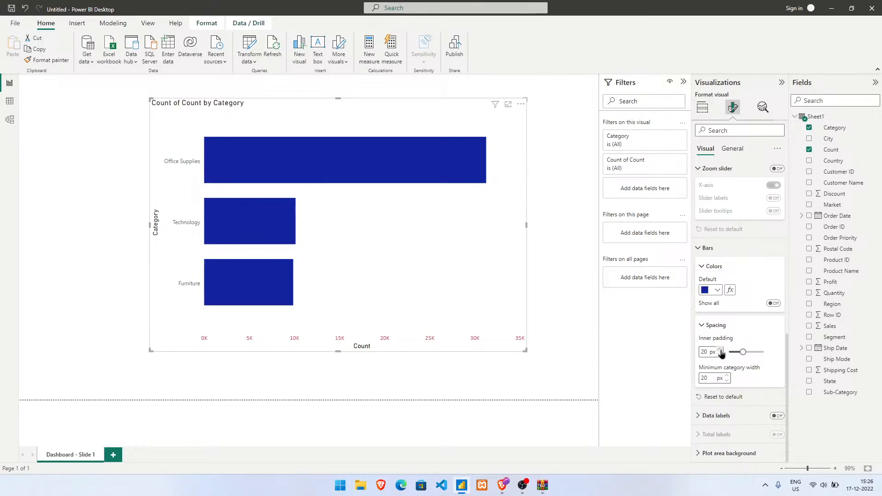
# Try different inner padding values for the bars, including 50 px and 11 px, ending at 22 px.
pyautogui.click(720, 350)
pyautogui.click(719, 350)
pyautogui.click(719, 350)
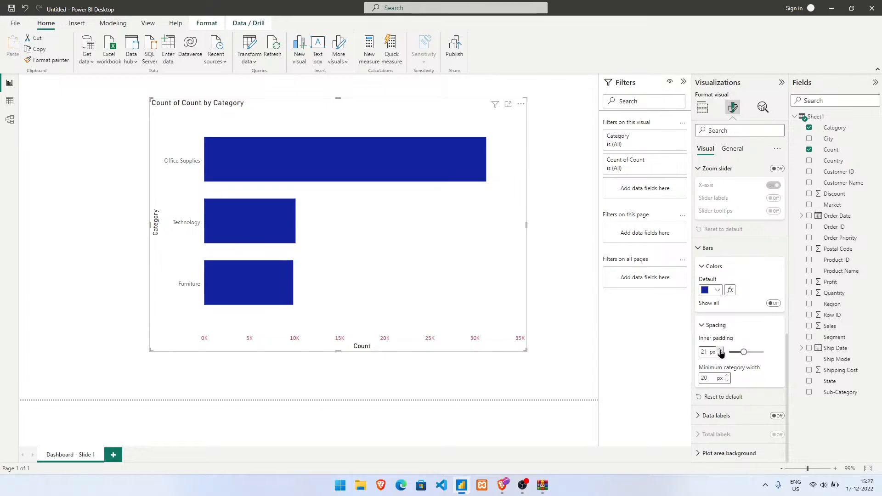
pyautogui.click(720, 350)
pyautogui.moveTo(745, 351); pyautogui.dragTo(766, 350)
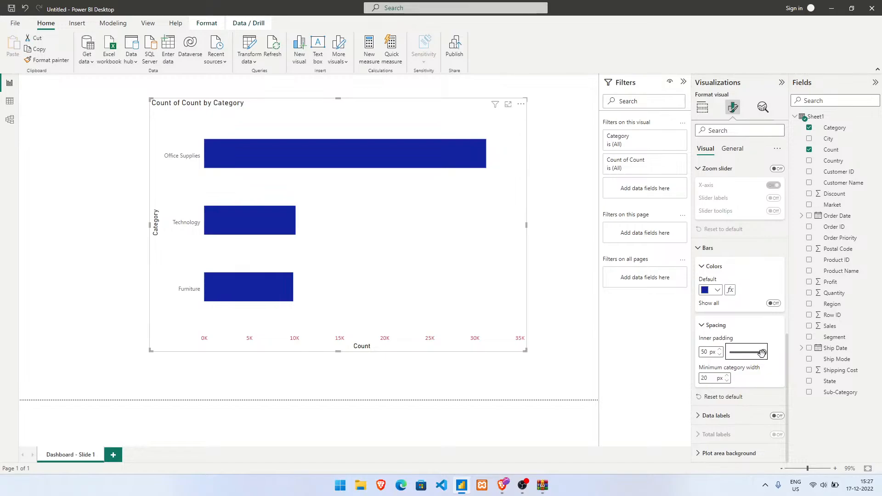
pyautogui.moveTo(760, 352); pyautogui.dragTo(737, 354)
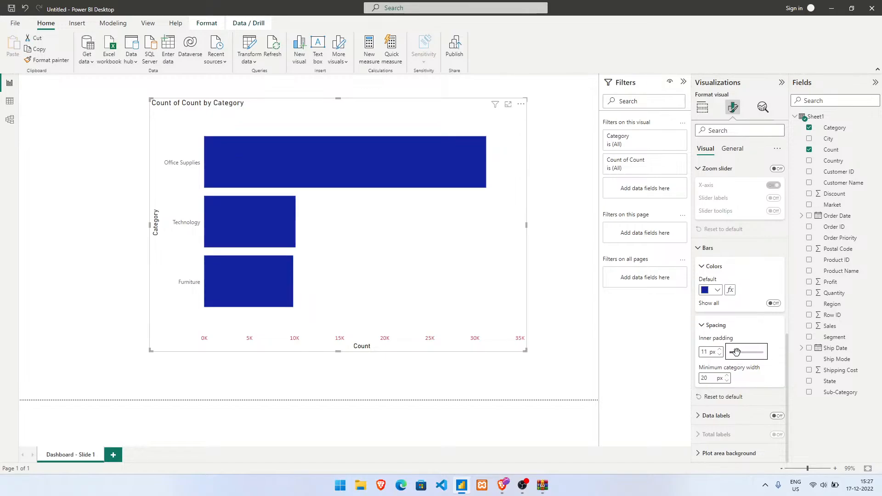
pyautogui.moveTo(736, 352); pyautogui.dragTo(744, 352)
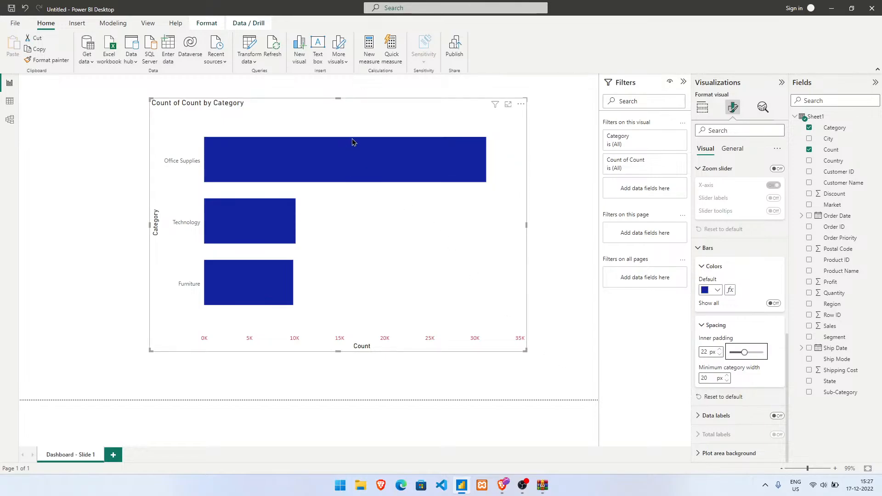
# Move the Category bar chart slightly down on the canvas.
pyautogui.moveTo(350, 178); pyautogui.dragTo(349, 181)
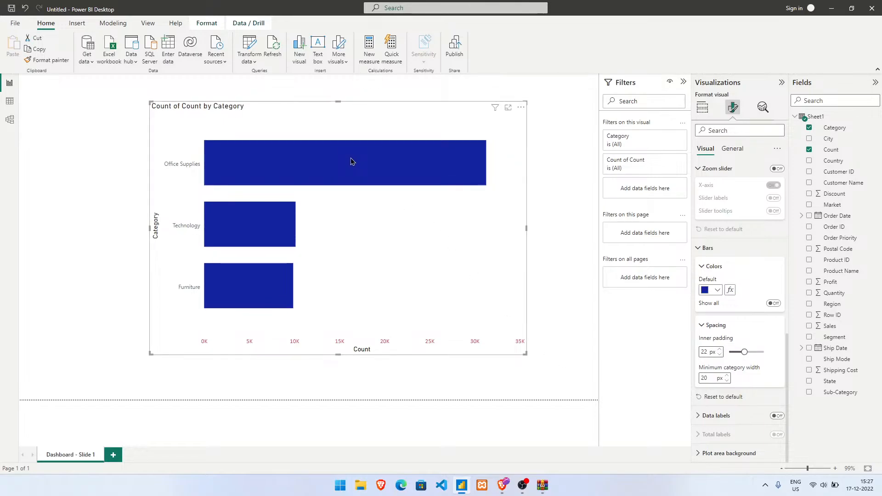
pyautogui.moveTo(352, 161)
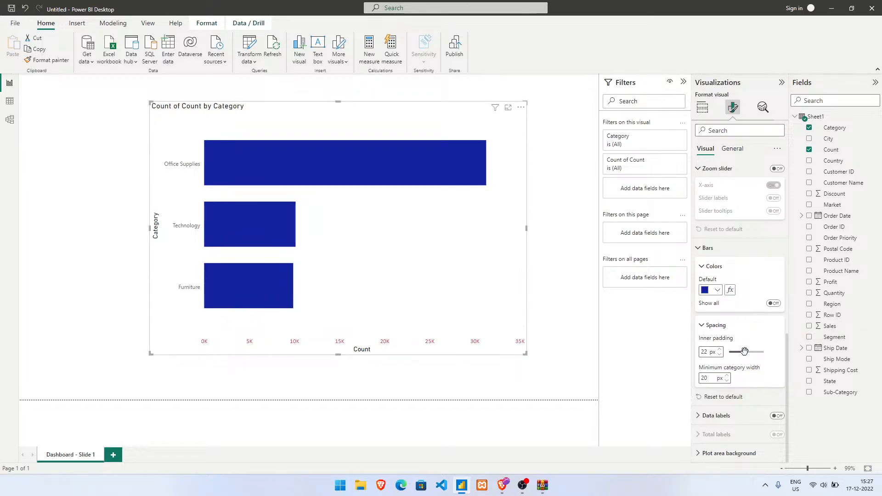
# Set the bars' inner padding to 34 px, and try other minimum category widths, ending at 41 px.
pyautogui.moveTo(744, 352)
pyautogui.mouseDown()
pyautogui.moveTo(761, 352)
pyautogui.moveTo(753, 352)
pyautogui.mouseUp()
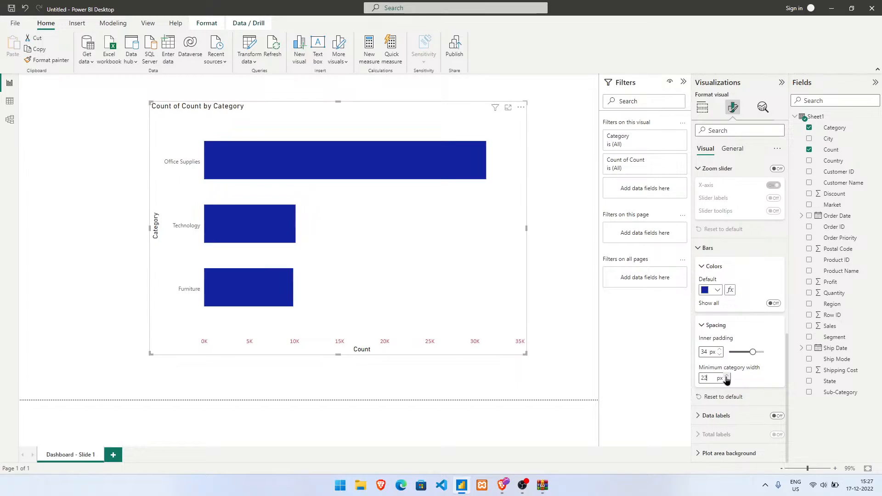
pyautogui.moveTo(710, 378); pyautogui.dragTo(701, 377)
pyautogui.write('5051')
pyautogui.click(727, 380)
pyautogui.click(728, 381)
# Reduce the bars' inner padding to 14 px, and reset all Bars settings to default.
pyautogui.moveTo(752, 351); pyautogui.dragTo(744, 352)
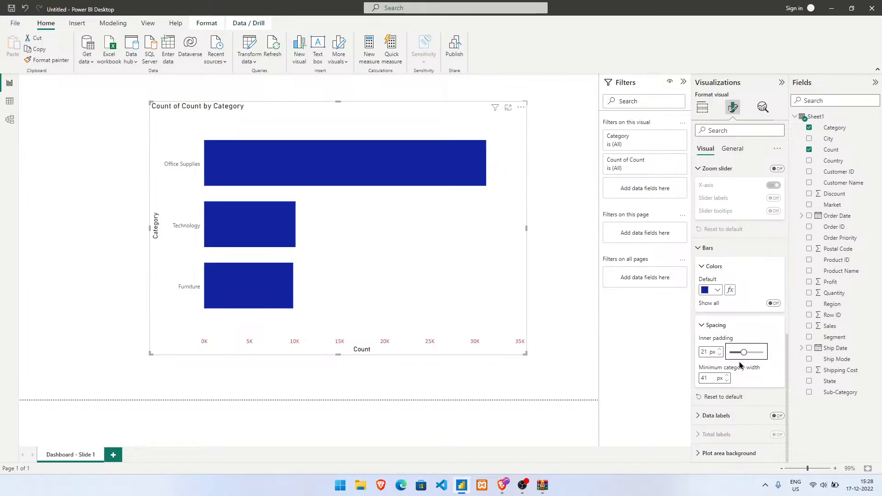
pyautogui.moveTo(743, 352); pyautogui.dragTo(738, 351)
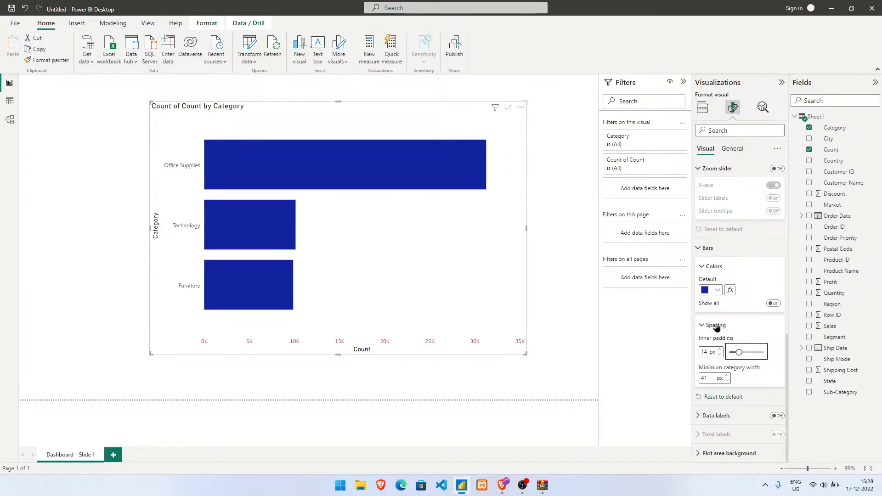
pyautogui.click(716, 325)
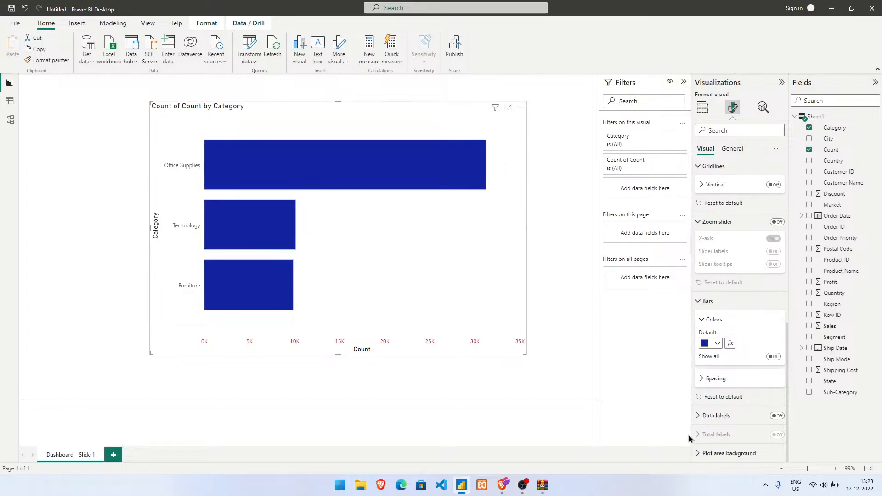
pyautogui.click(733, 398)
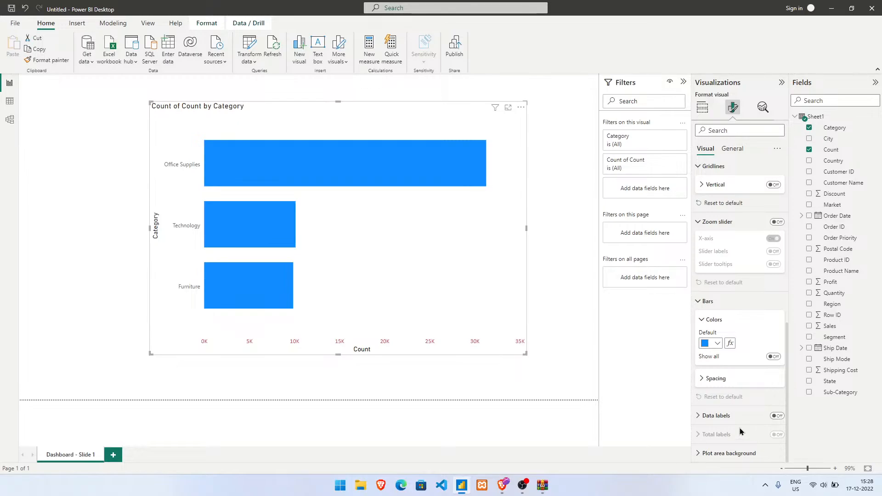
# Turn on the bar chart's data labels, and check the available Series and Position options.
pyautogui.click(735, 416)
pyautogui.moveTo(787, 374); pyautogui.dragTo(790, 451)
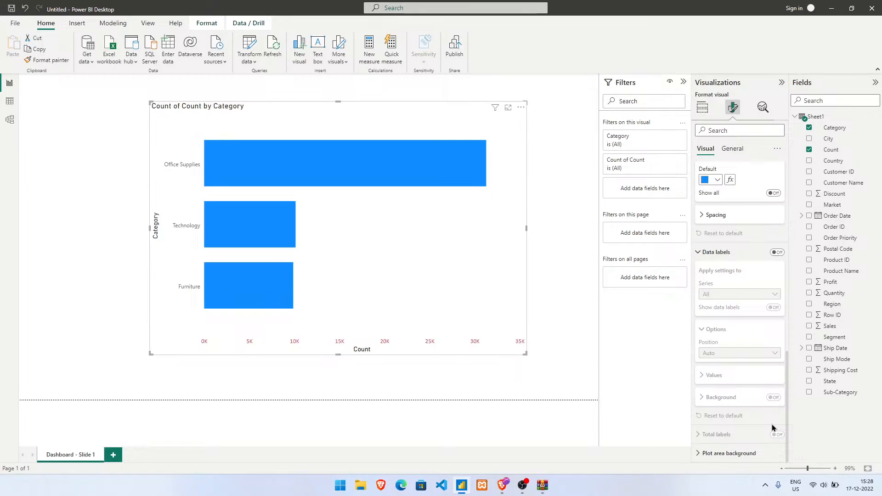
pyautogui.click(776, 252)
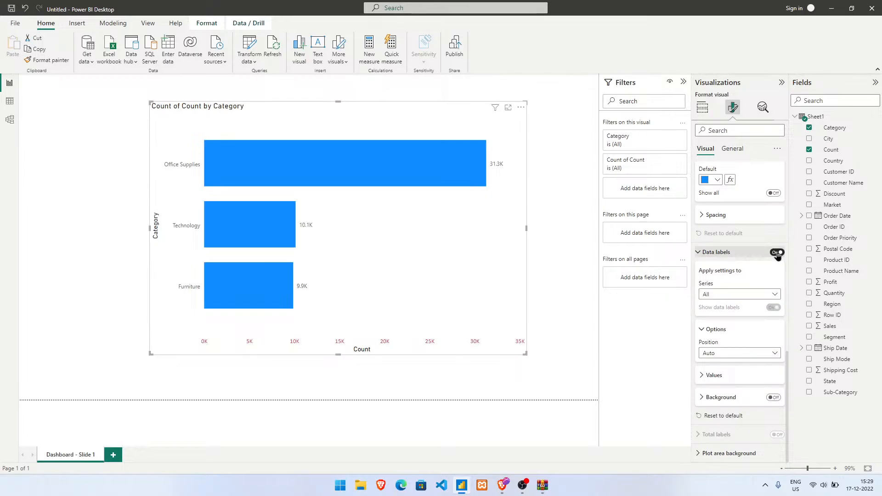
pyautogui.click(751, 295)
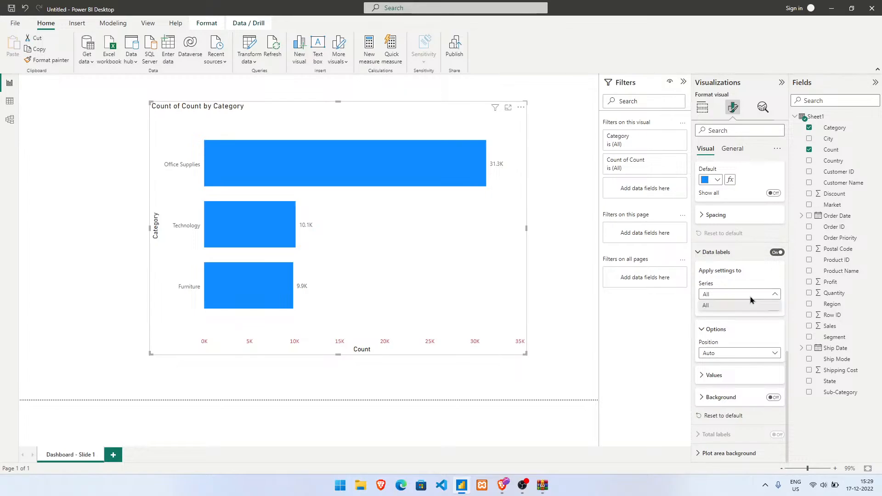
pyautogui.click(750, 298)
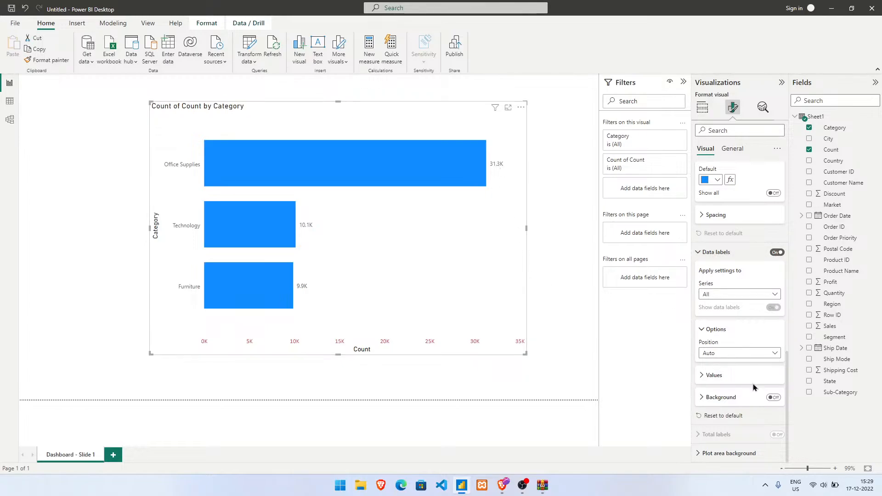
pyautogui.click(730, 356)
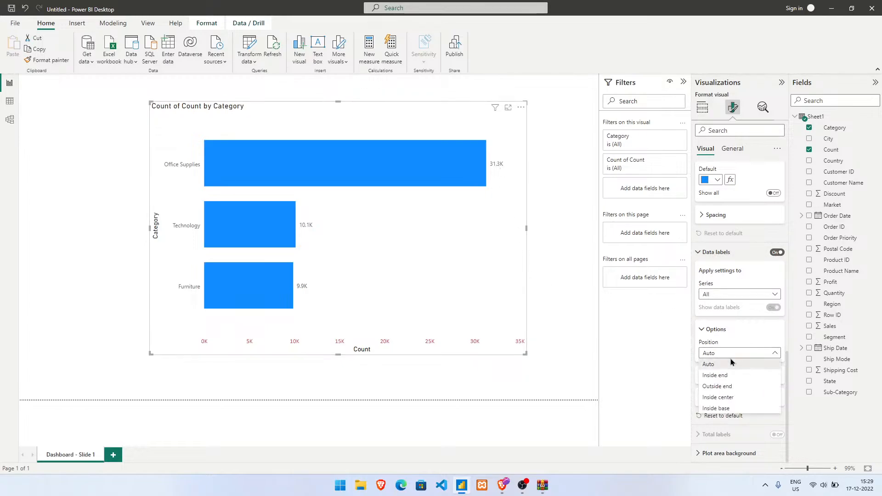
pyautogui.click(743, 378)
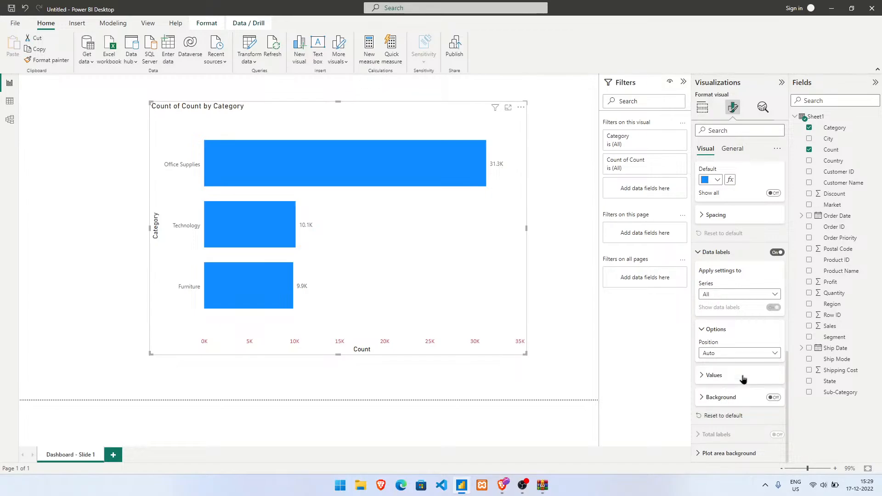
# Try the Inside end, Outside end and Inside center positions for the data labels, ending with Inside base.
pyautogui.click(744, 353)
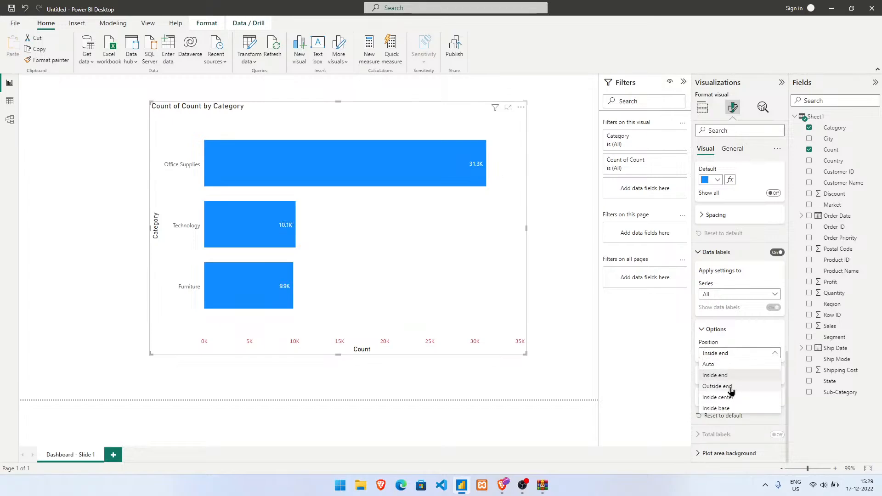
pyautogui.click(731, 388)
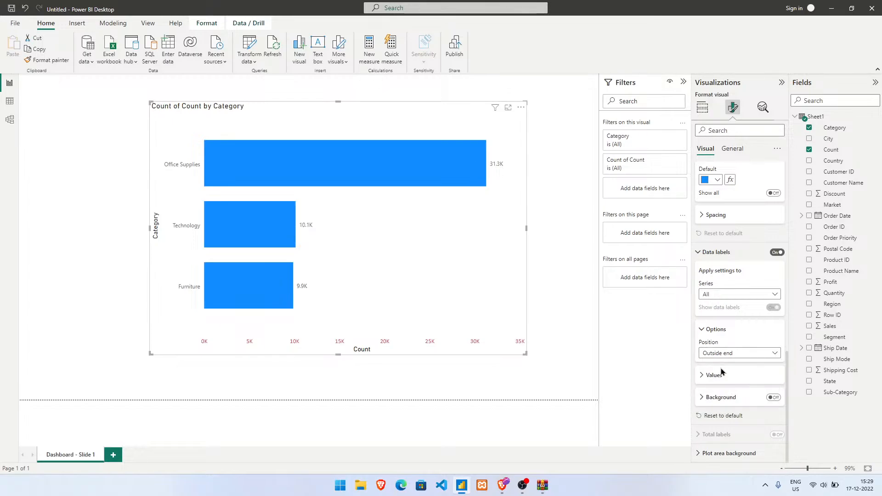
pyautogui.click(719, 354)
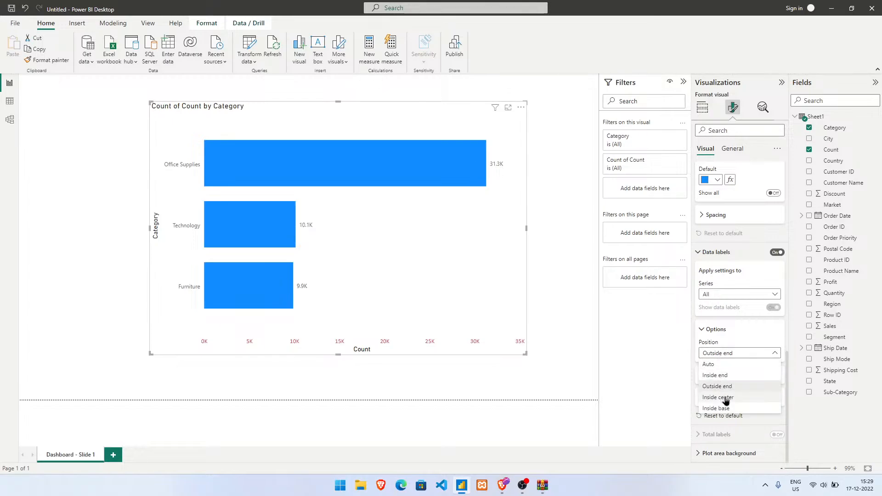
pyautogui.click(724, 397)
pyautogui.click(717, 354)
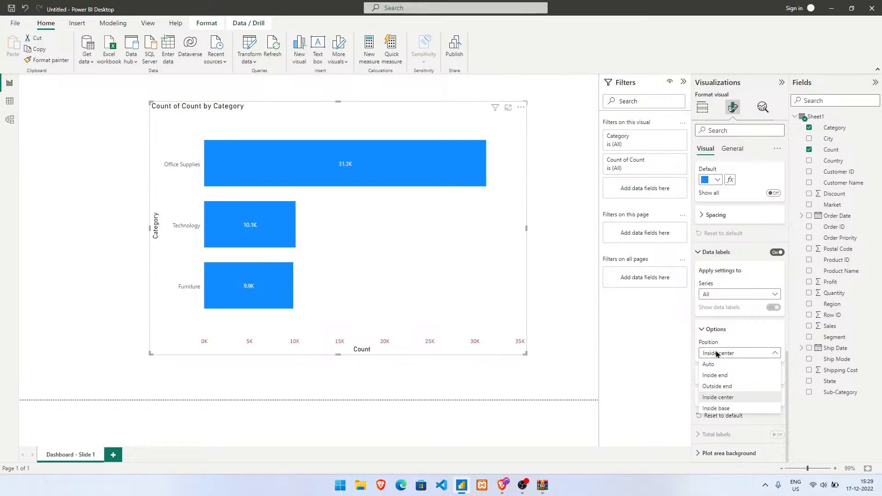
pyautogui.click(733, 408)
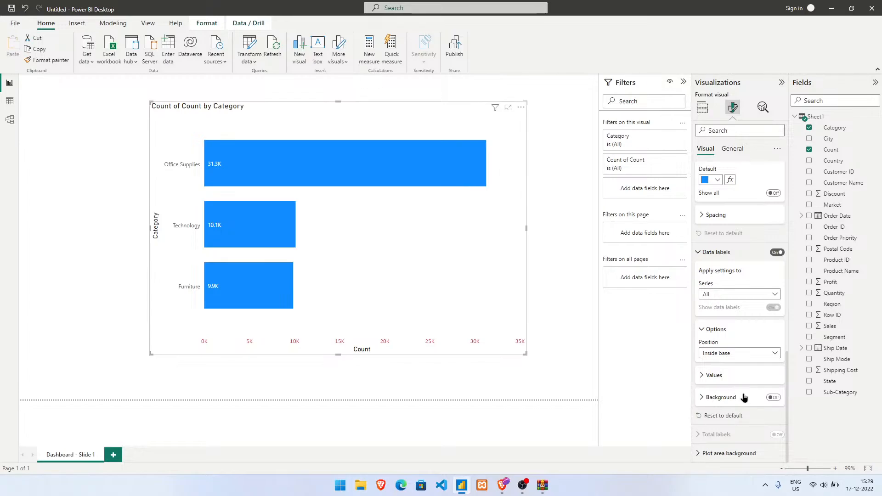
# Turn on the data labels' background, colour it black, and set its transparency to 68%.
pyautogui.click(744, 398)
pyautogui.scroll(-2, 790, 398)
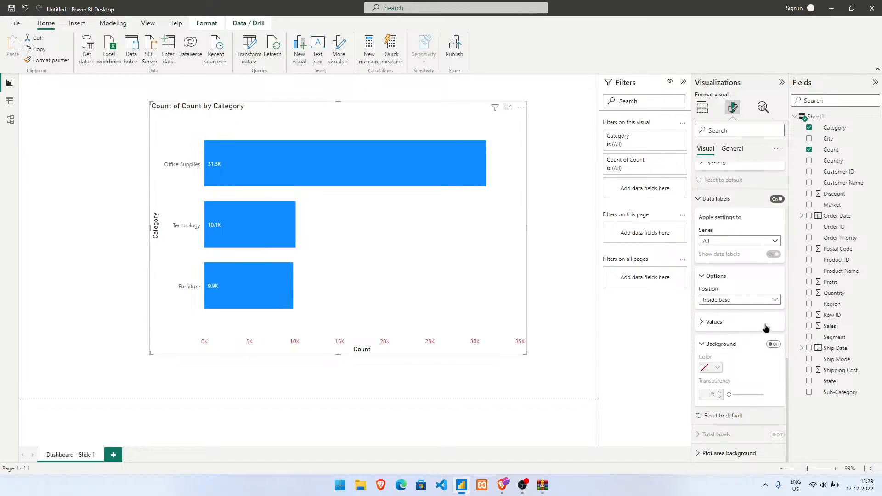
pyautogui.click(773, 344)
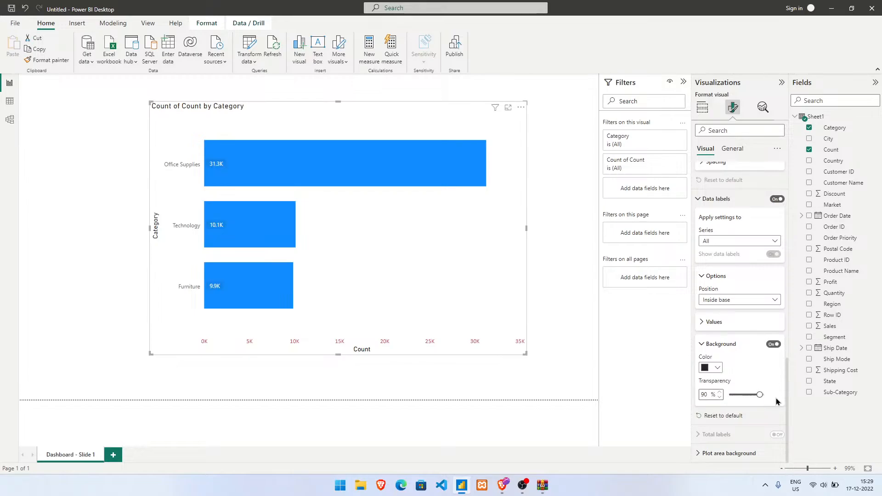
pyautogui.click(711, 368)
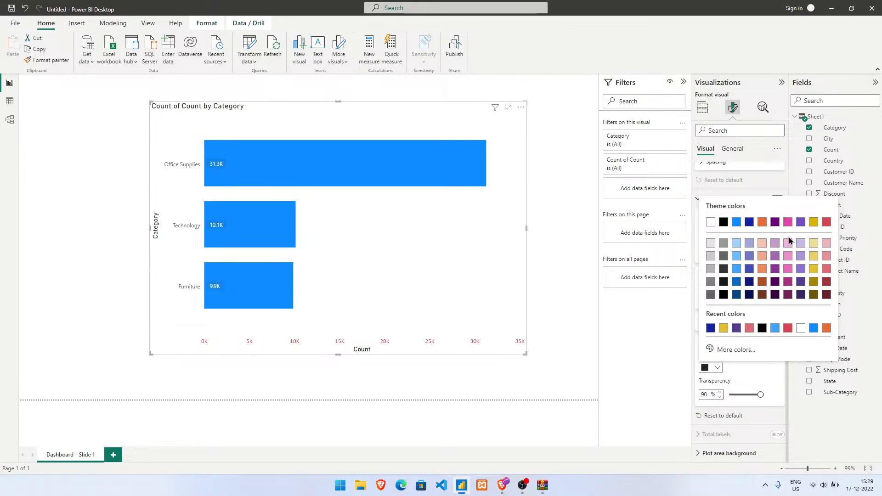
pyautogui.click(725, 225)
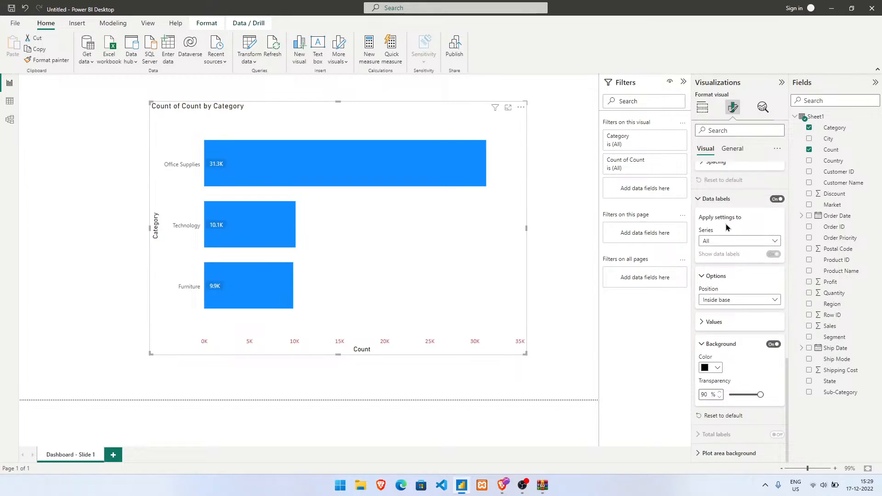
pyautogui.moveTo(759, 392); pyautogui.dragTo(739, 394)
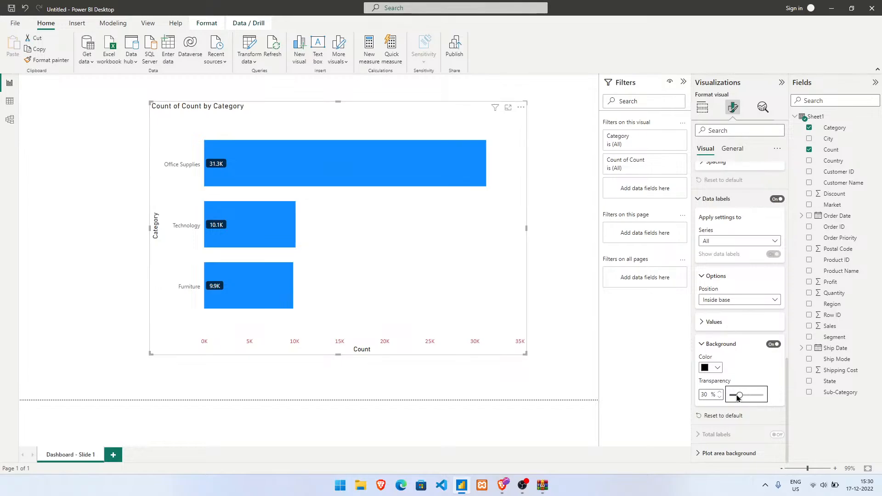
pyautogui.moveTo(739, 395); pyautogui.dragTo(752, 396)
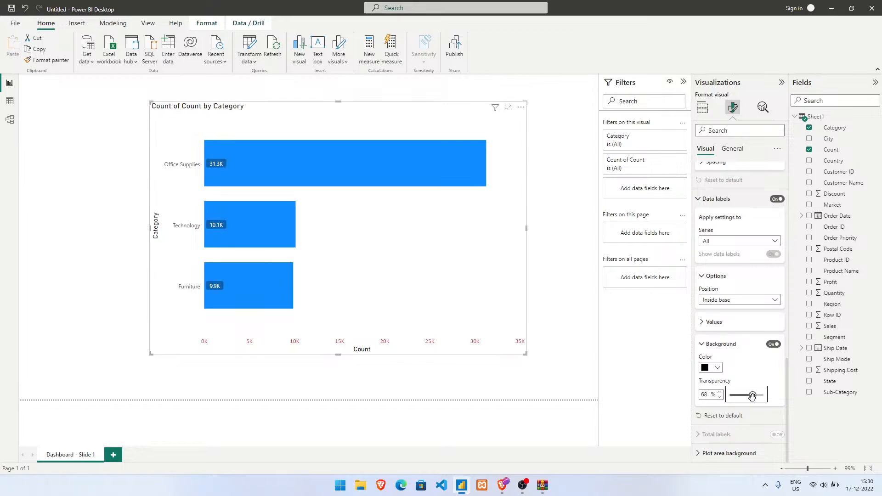
# Examine the data labels' value formatting and display units, and the plot area background settings.
pyautogui.click(765, 325)
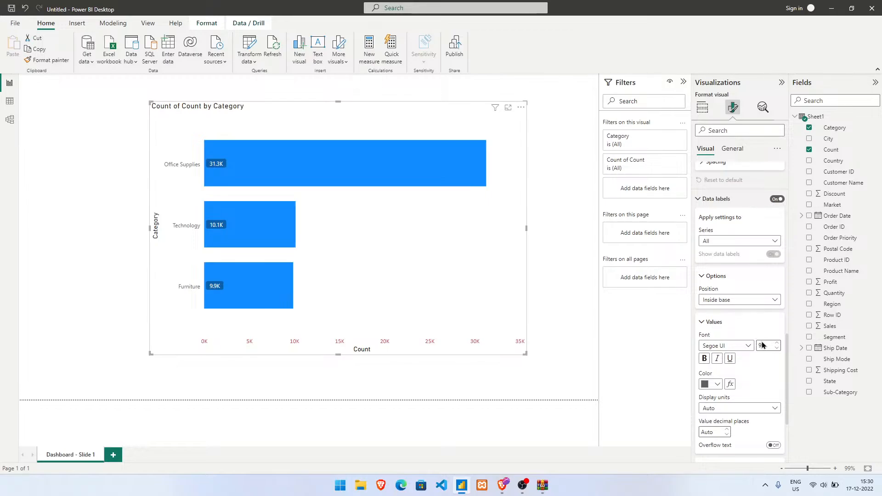
pyautogui.scroll(-2, 762, 345)
pyautogui.click(765, 363)
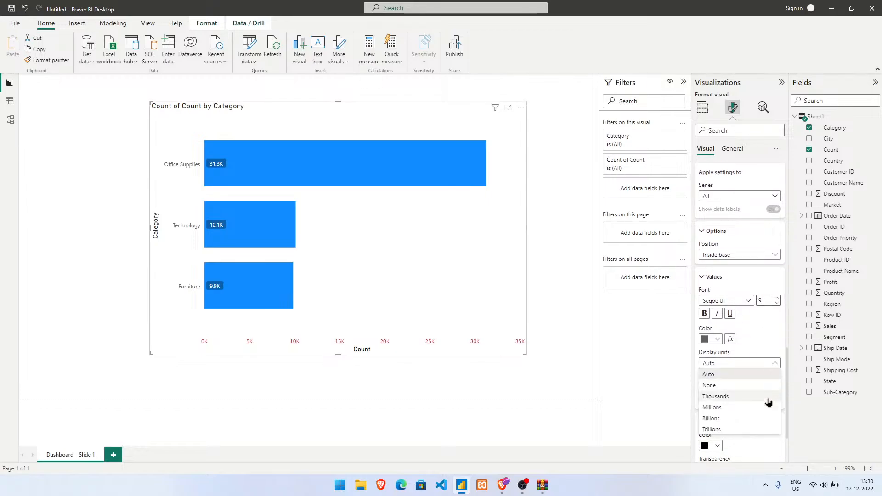
pyautogui.click(769, 364)
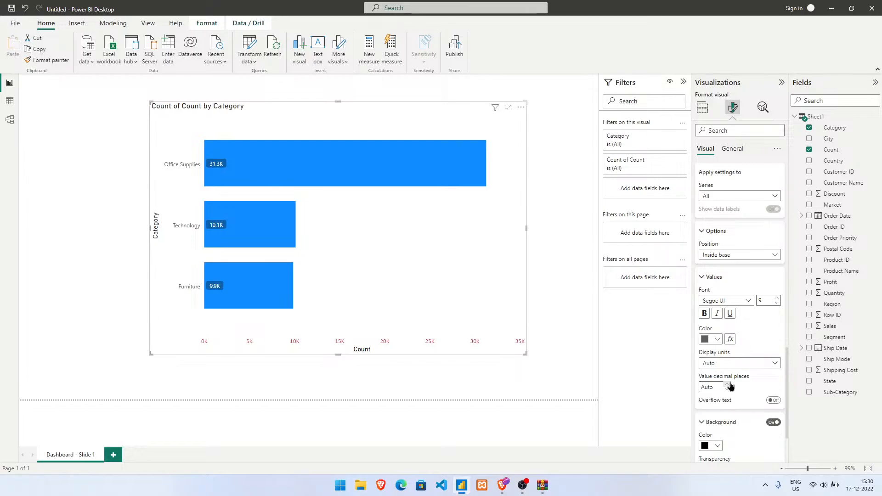
pyautogui.click(763, 279)
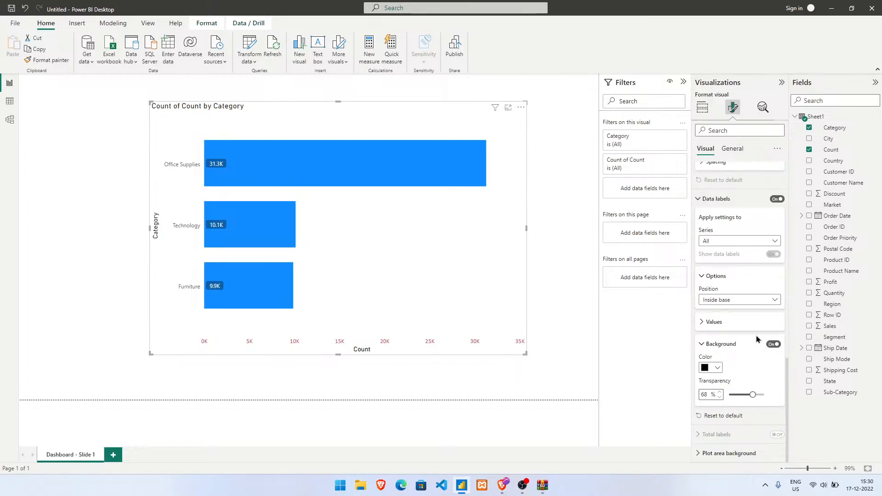
pyautogui.click(749, 346)
pyautogui.click(758, 397)
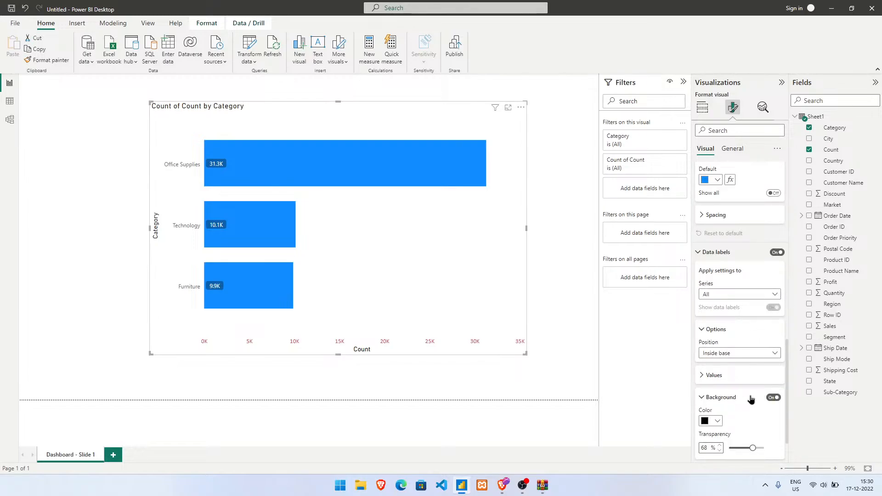
pyautogui.click(743, 398)
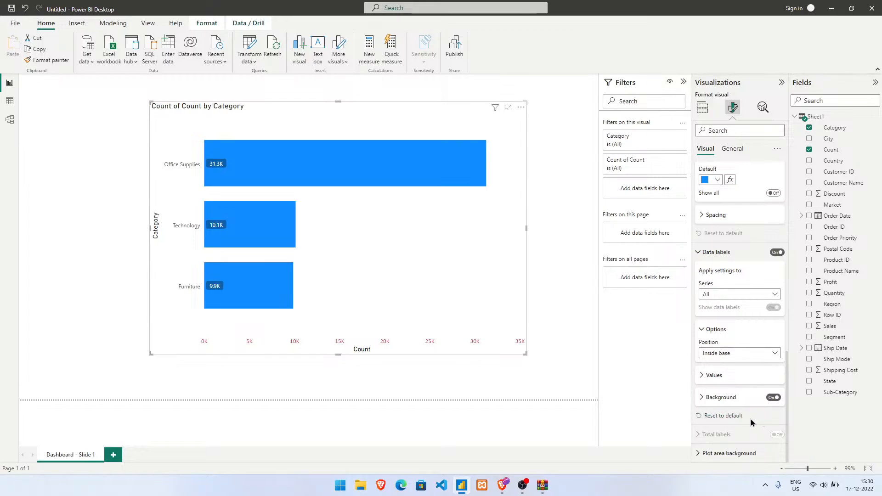
pyautogui.click(725, 453)
pyautogui.scroll(-3, 786, 343)
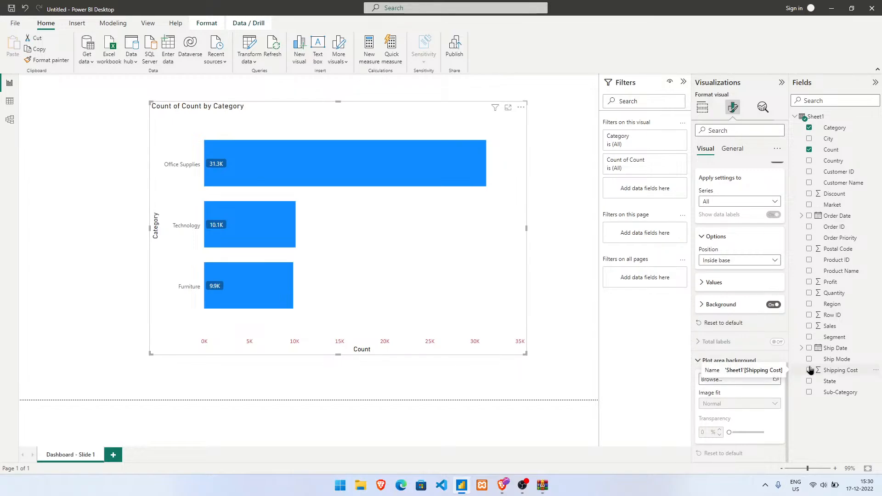
pyautogui.scroll(2, 778, 367)
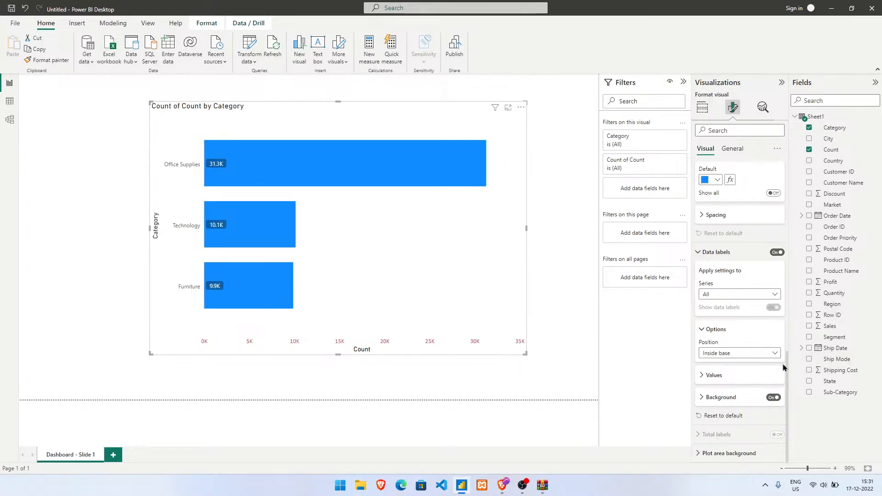
# Set the Category chart's height to 564, and check its position and advanced options.
pyautogui.click(731, 149)
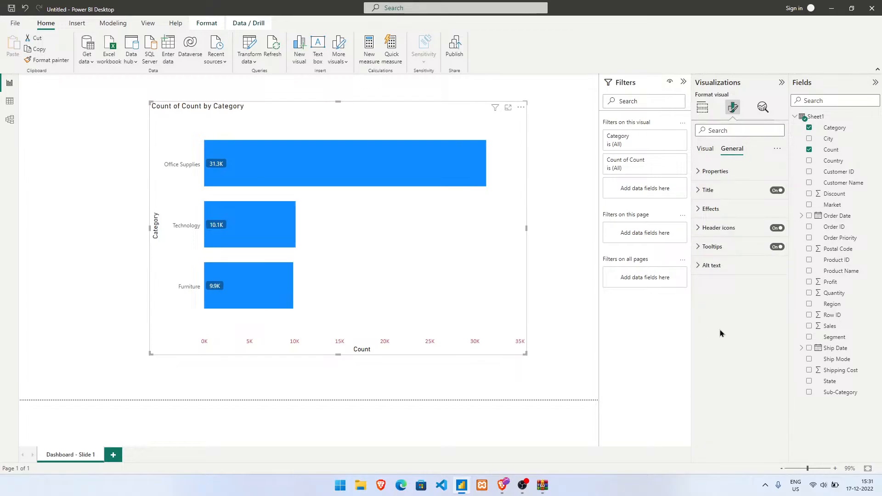
pyautogui.click(743, 173)
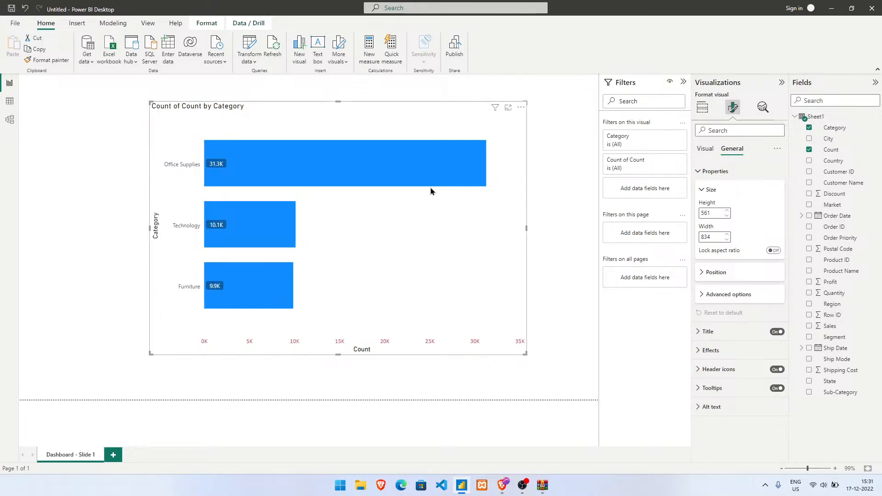
pyautogui.rightClick(346, 142)
pyautogui.click(327, 124)
pyautogui.click(726, 212)
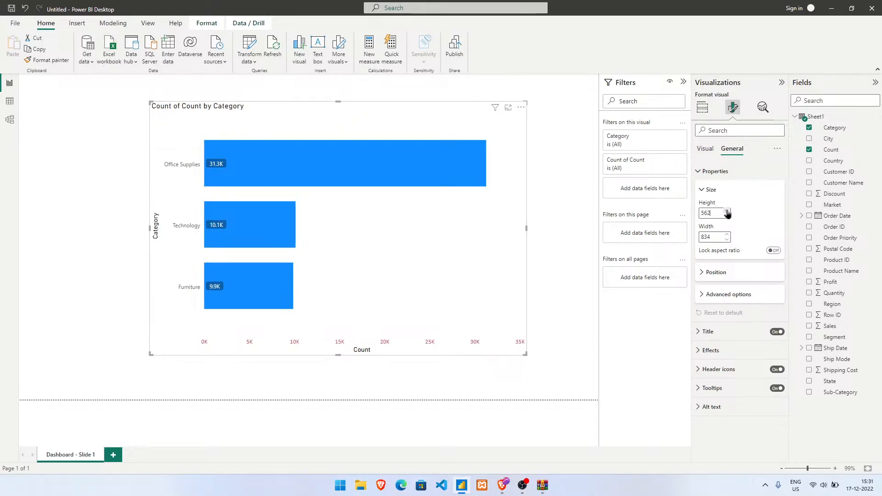
pyautogui.click(727, 211)
pyautogui.click(726, 211)
pyautogui.click(719, 272)
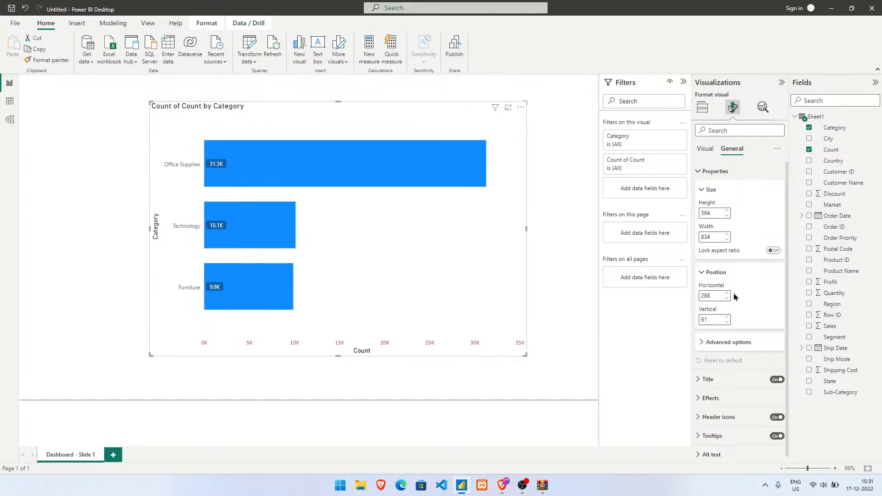
pyautogui.click(770, 343)
pyautogui.scroll(-1, 787, 407)
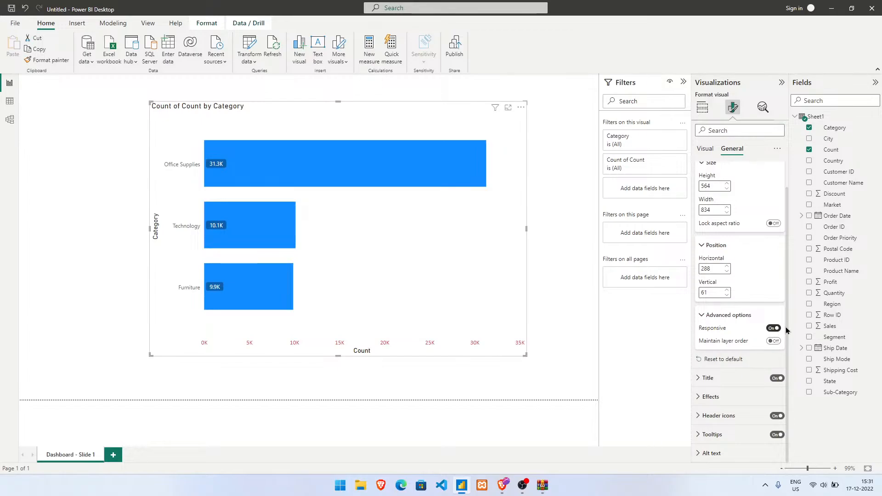
# Change the Category chart's title text to "Count by Category".
pyautogui.click(744, 378)
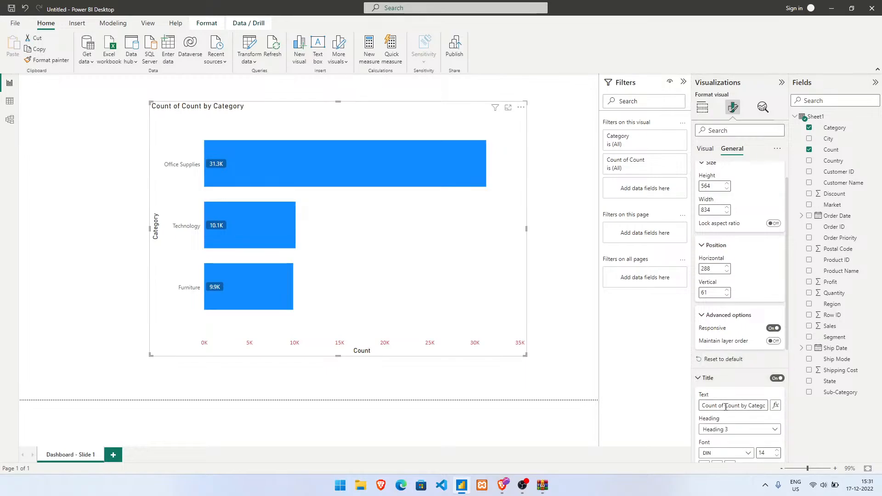
pyautogui.moveTo(723, 405); pyautogui.dragTo(699, 405)
pyautogui.press('BackSpace')
pyautogui.click(578, 390)
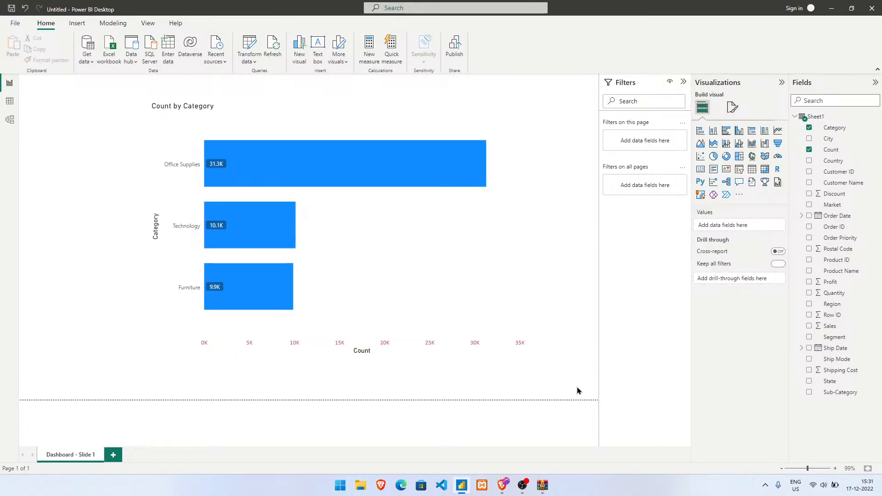
# Move the Category chart slightly left and down on the canvas, and set its title to Heading 4.
pyautogui.click(491, 219)
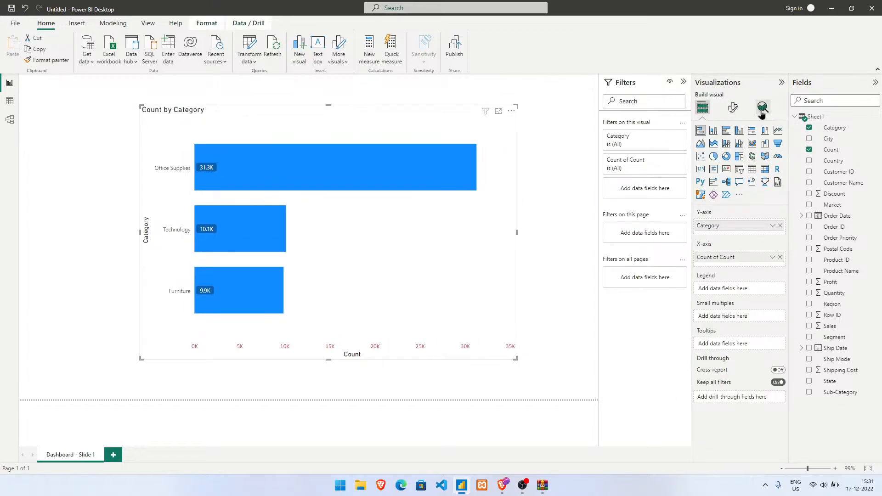
pyautogui.click(762, 108)
pyautogui.click(733, 109)
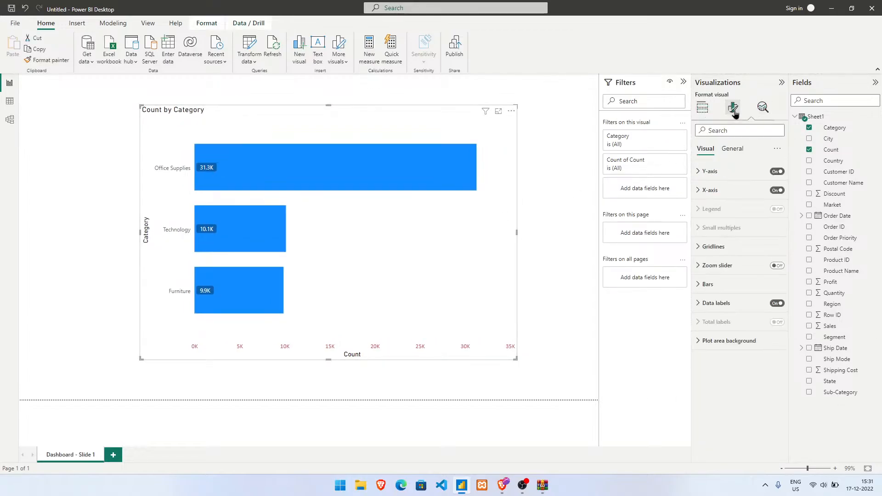
pyautogui.click(733, 149)
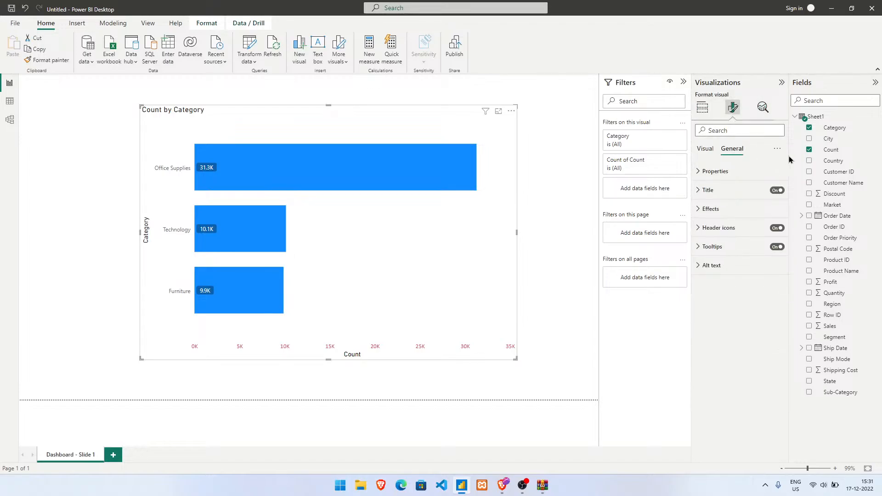
pyautogui.click(751, 189)
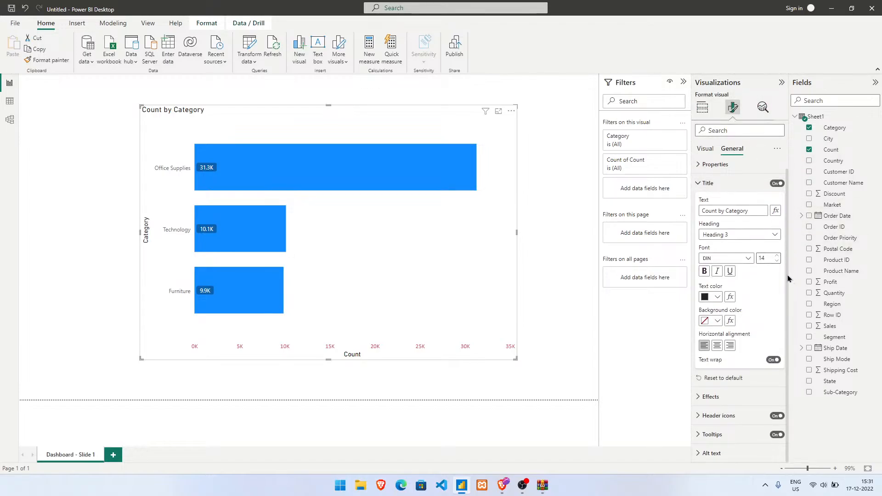
pyautogui.click(761, 234)
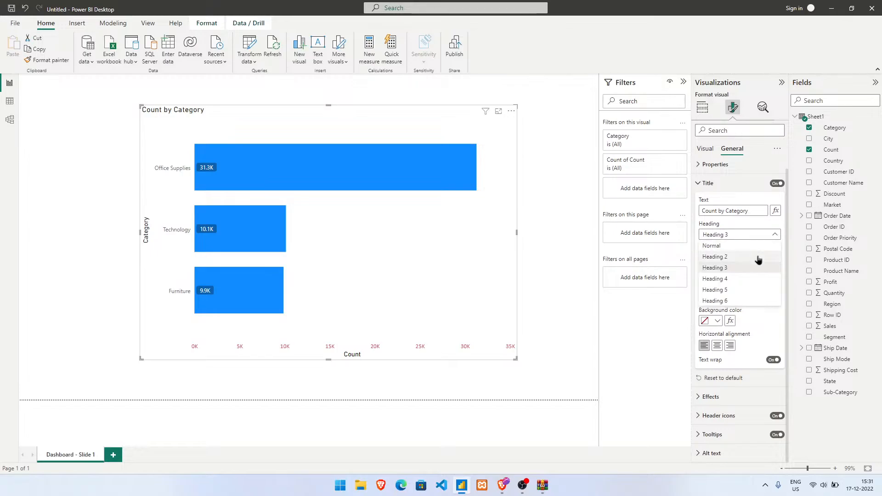
pyautogui.click(757, 279)
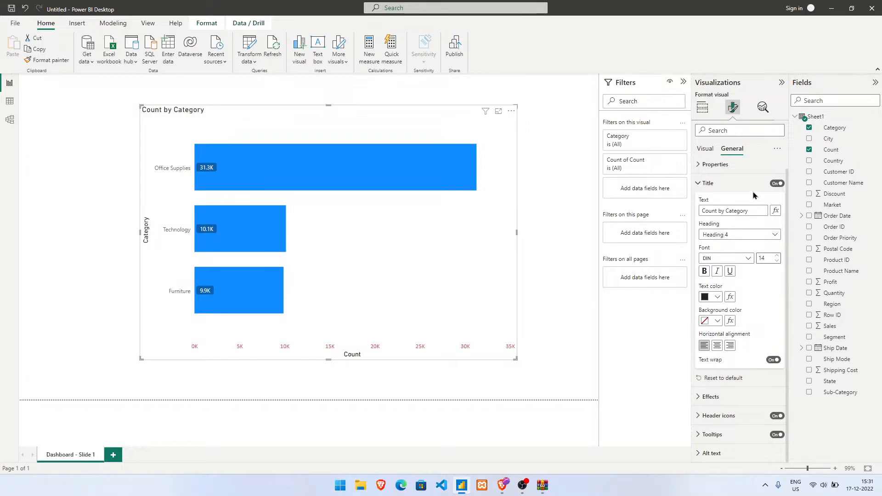
# Examine the chart's general Effects settings and the Tooltips type options.
pyautogui.click(729, 185)
pyautogui.click(744, 212)
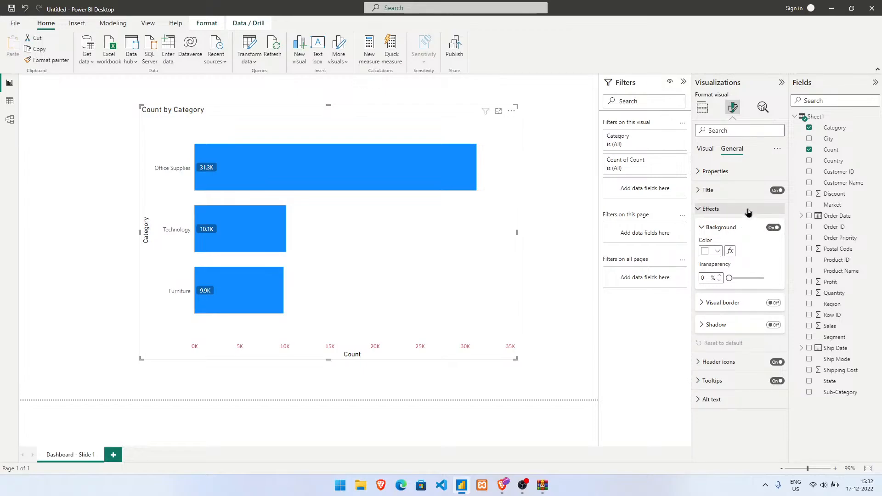
pyautogui.click(748, 212)
pyautogui.click(739, 247)
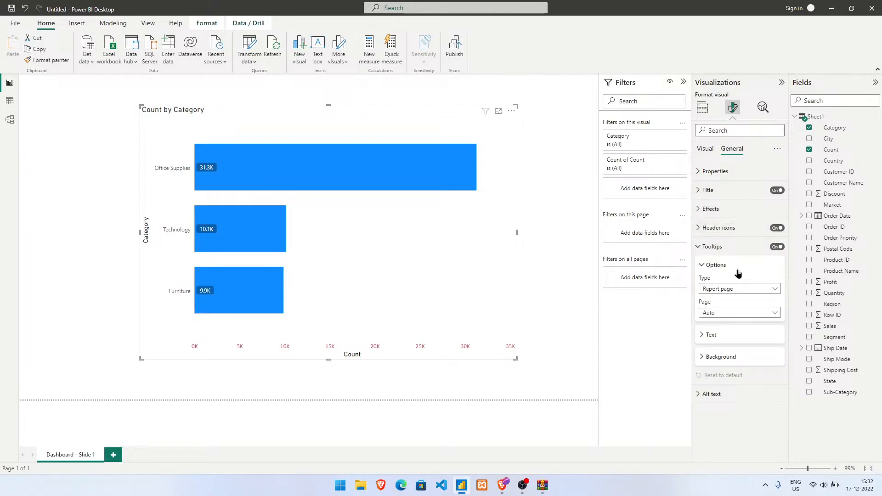
pyautogui.click(732, 289)
pyautogui.click(732, 289)
pyautogui.click(737, 265)
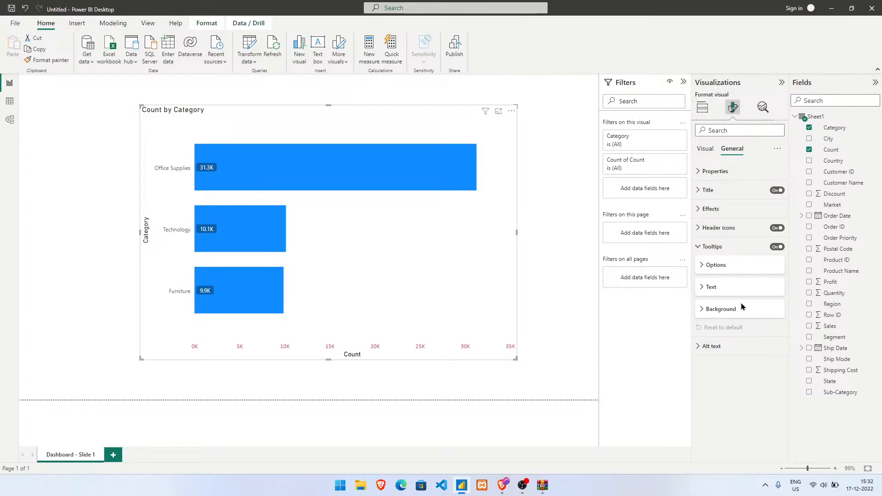
# Examine the text and background settings of the Category chart's tooltips.
pyautogui.click(767, 294)
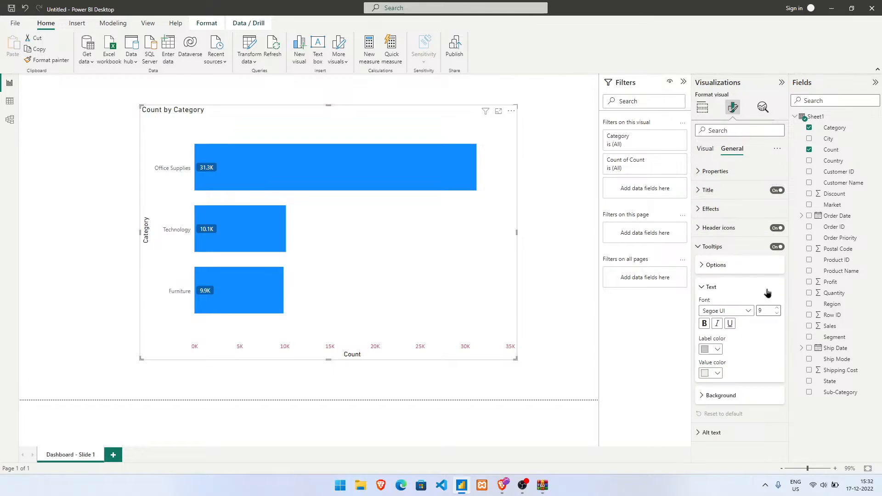
pyautogui.click(767, 293)
pyautogui.click(767, 292)
pyautogui.click(747, 289)
pyautogui.click(749, 313)
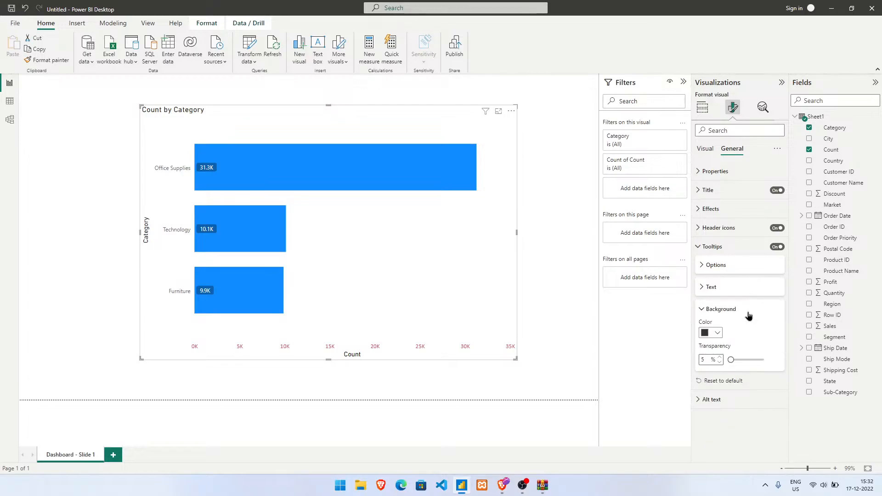
pyautogui.click(748, 314)
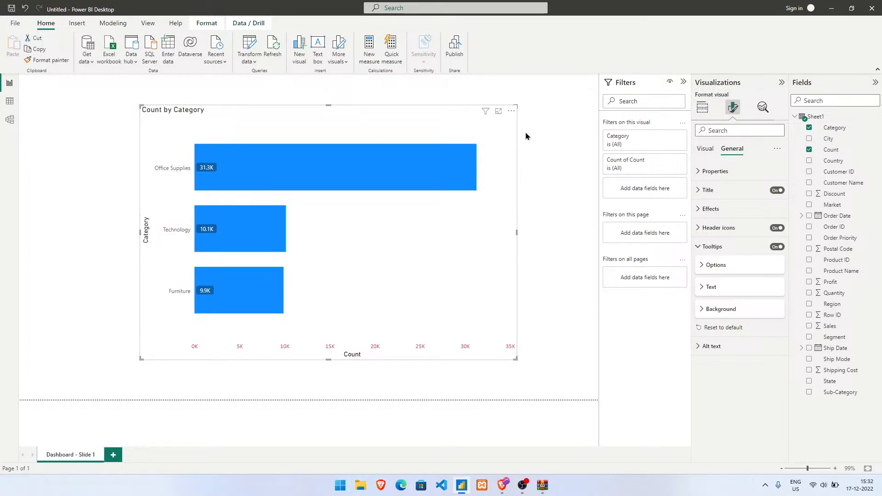
# Shrink the Category chart and place it in the upper-left corner of the report page.
pyautogui.click(542, 250)
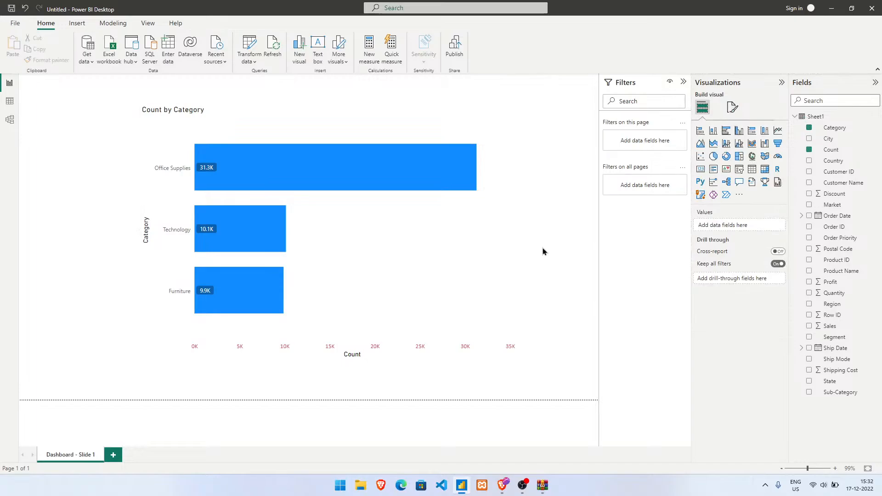
pyautogui.click(512, 252)
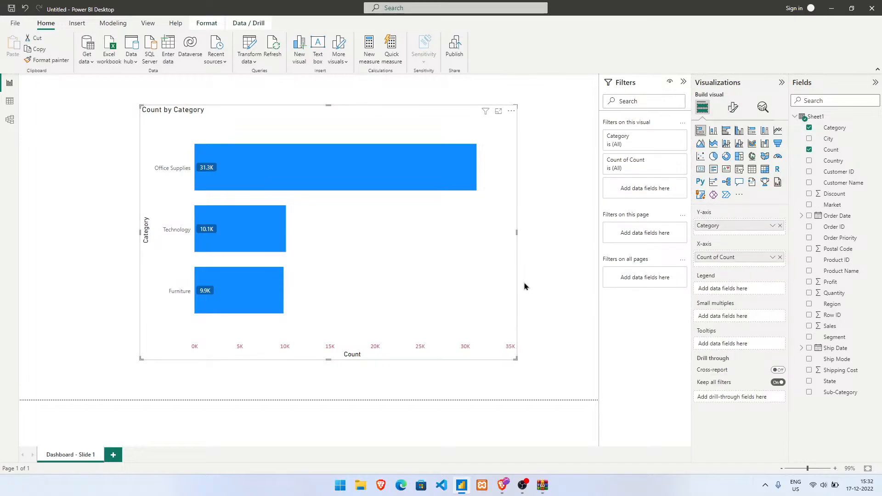
pyautogui.moveTo(515, 358); pyautogui.dragTo(313, 225)
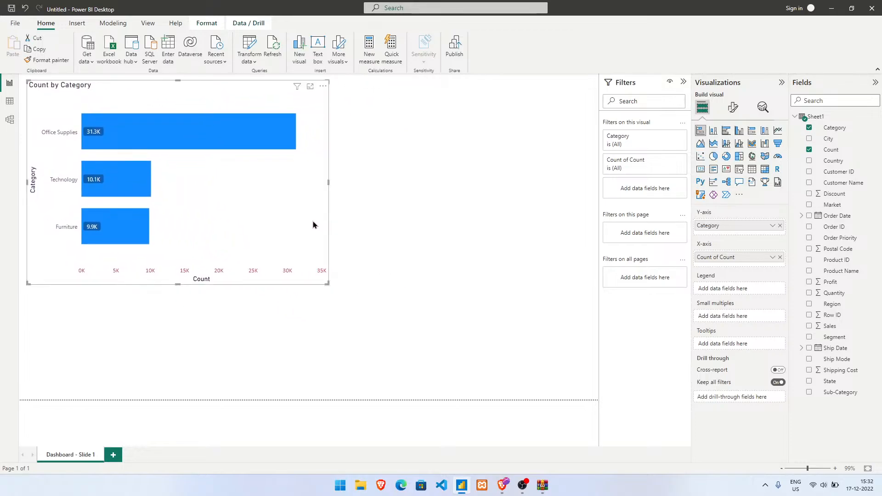
pyautogui.moveTo(327, 284); pyautogui.dragTo(262, 246)
pyautogui.click(343, 176)
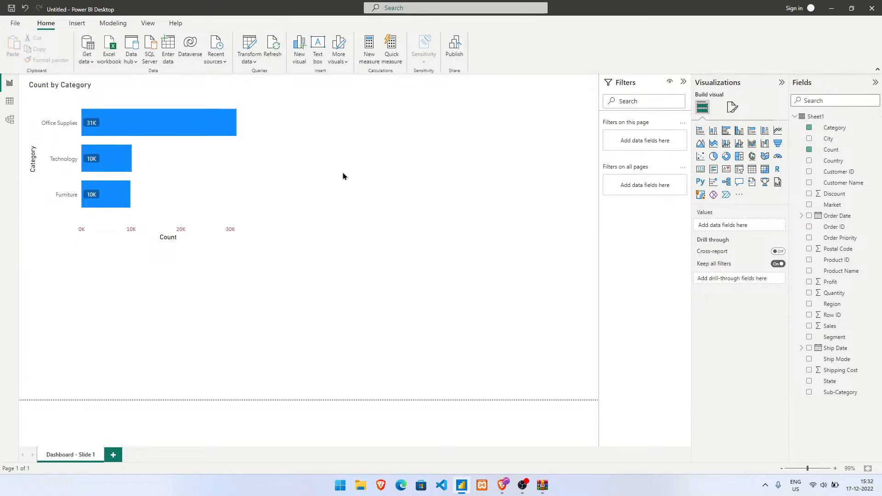
# Add a donut chart with Market as the legend and Count as the values.
pyautogui.click(725, 156)
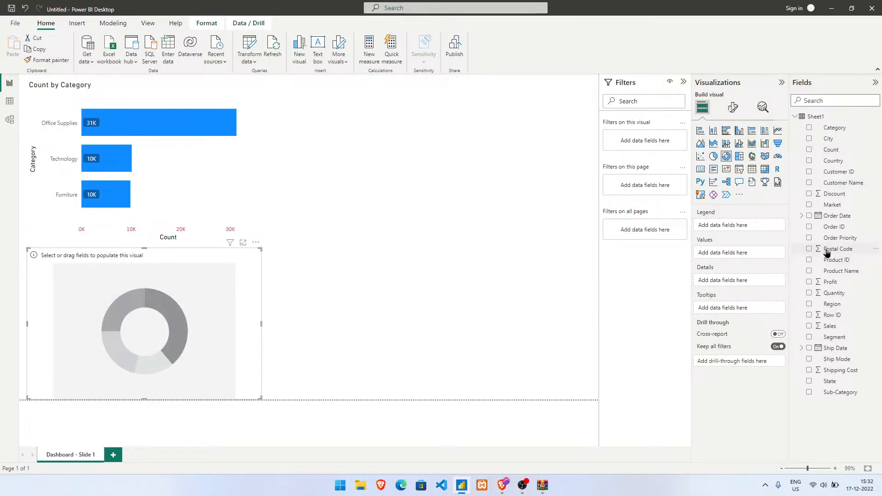
pyautogui.click(810, 204)
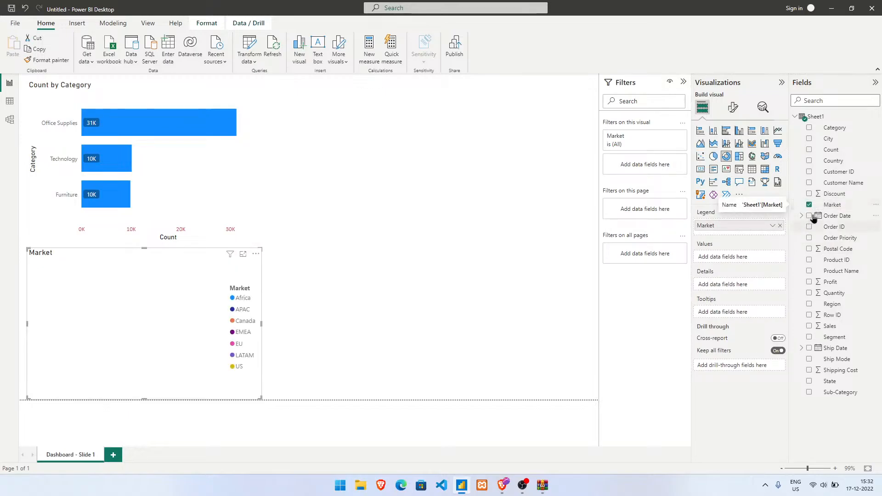
pyautogui.click(809, 149)
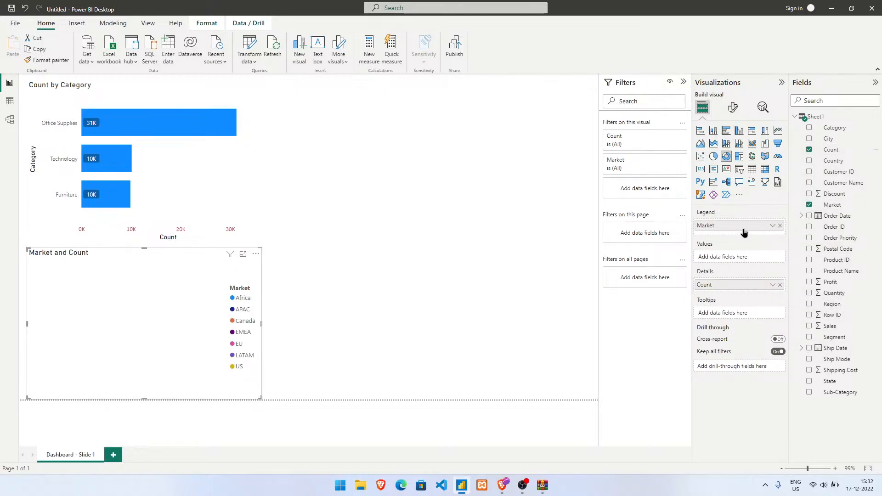
pyautogui.moveTo(743, 281); pyautogui.dragTo(743, 260)
# Place the Market donut chart beside the Category bar chart and enlarge it to fill the rest of the page's width.
pyautogui.moveTo(189, 254); pyautogui.dragTo(434, 96)
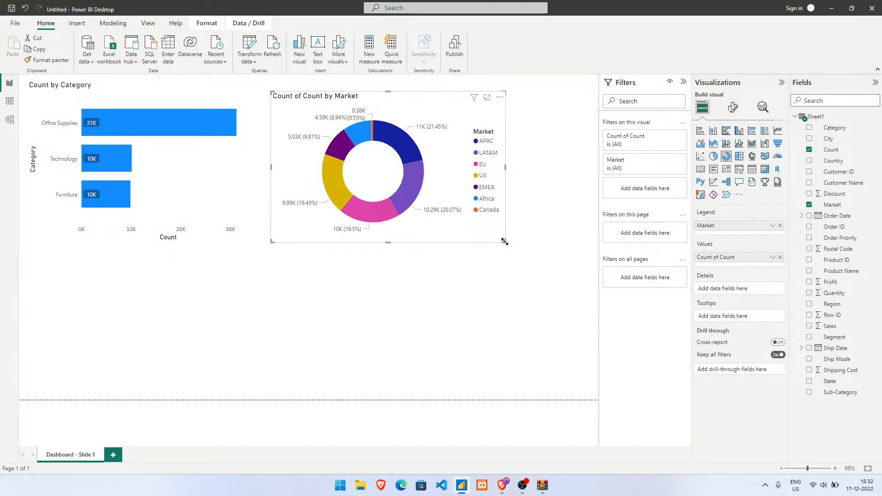
pyautogui.moveTo(504, 241); pyautogui.dragTo(548, 252)
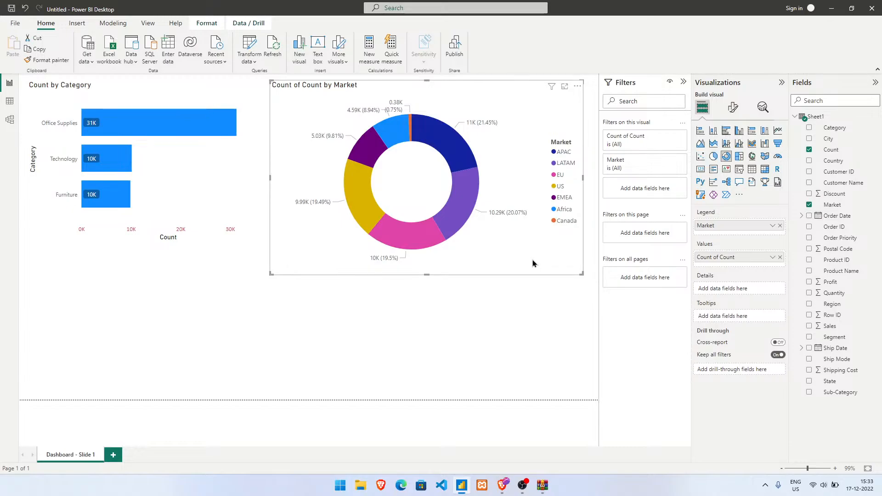
pyautogui.click(553, 307)
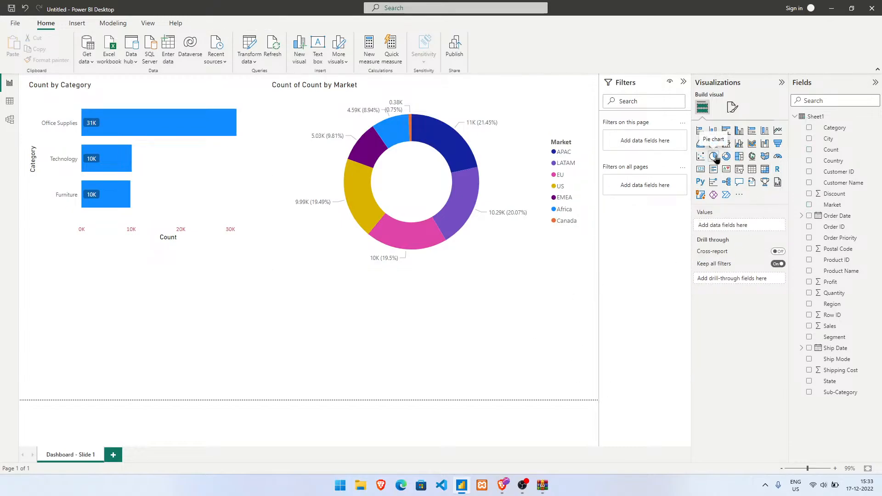
# Try a pie chart with Market as the legend and Count as the values, and delete it.
pyautogui.click(714, 157)
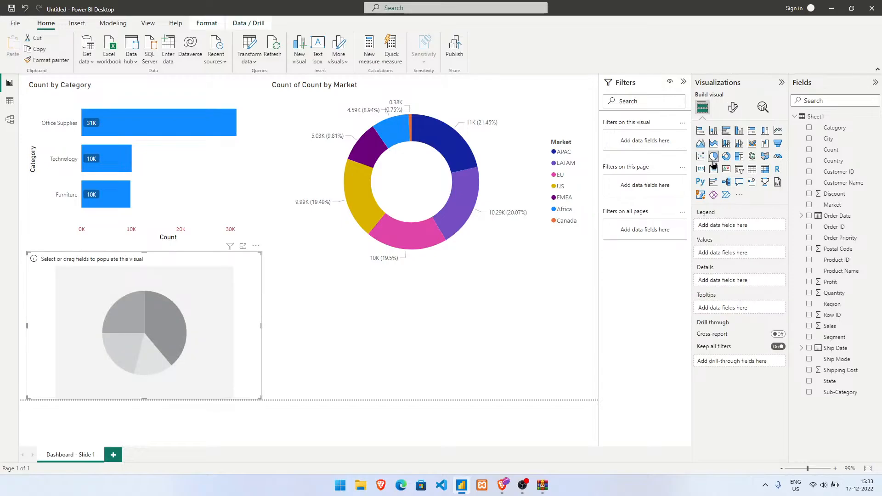
pyautogui.moveTo(831, 204); pyautogui.dragTo(739, 225)
pyautogui.moveTo(831, 149); pyautogui.dragTo(746, 257)
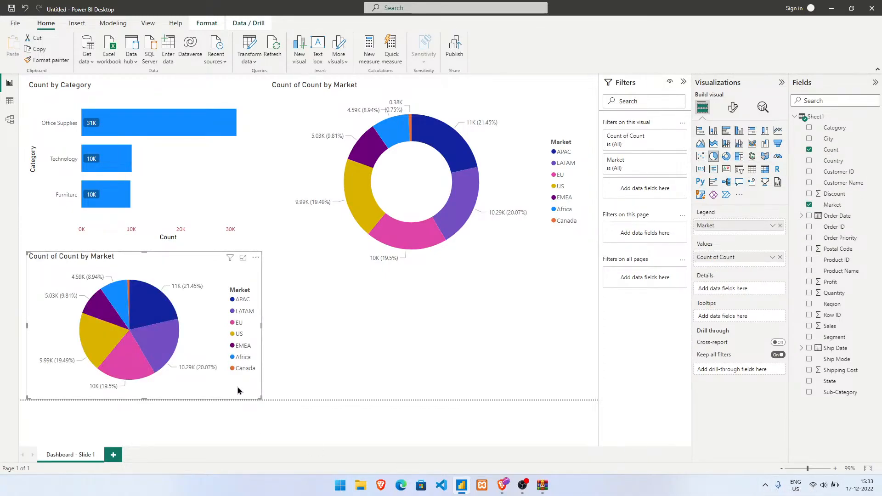
pyautogui.press('Delete')
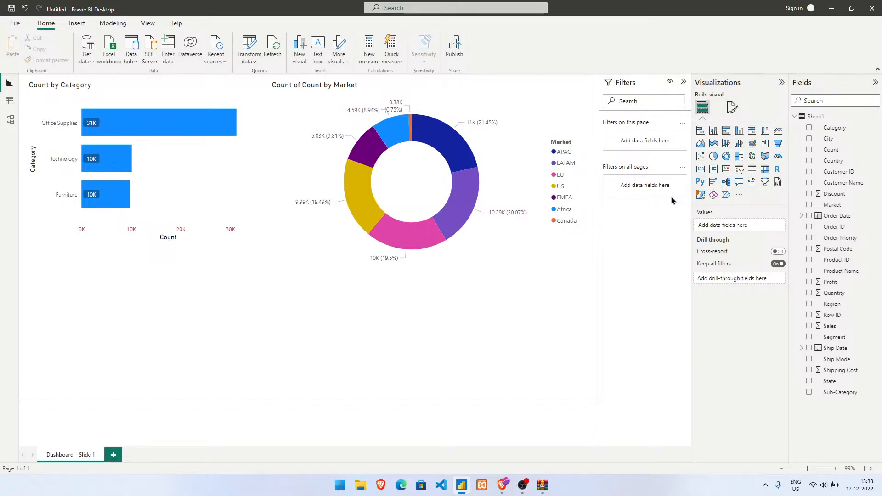
# Add a new report page and insert an enlarged empty map visual on it.
pyautogui.click(114, 454)
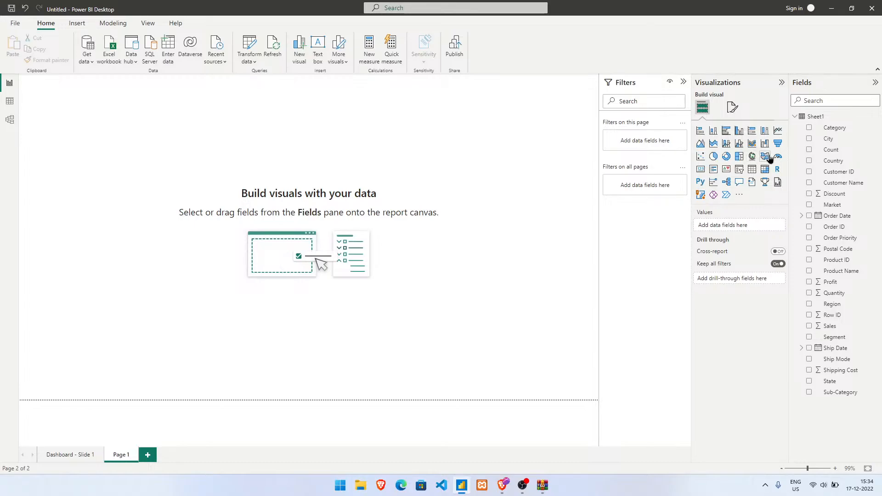
pyautogui.click(752, 156)
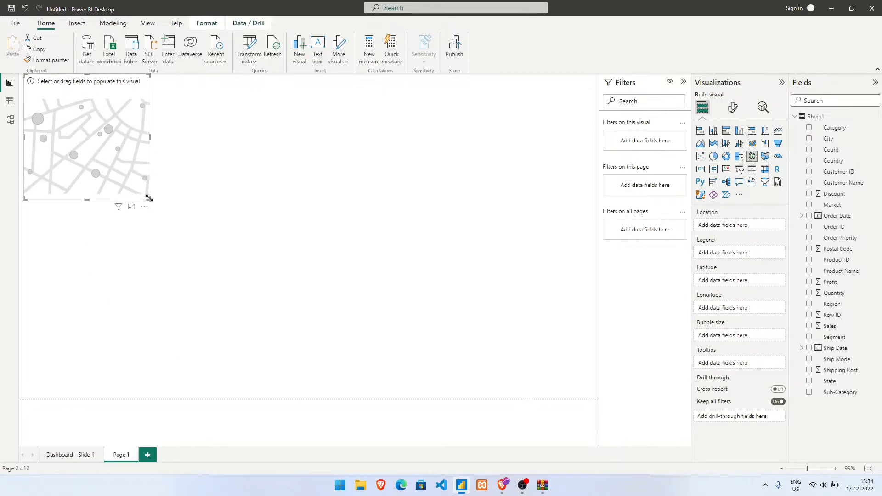
pyautogui.moveTo(148, 198); pyautogui.dragTo(289, 294)
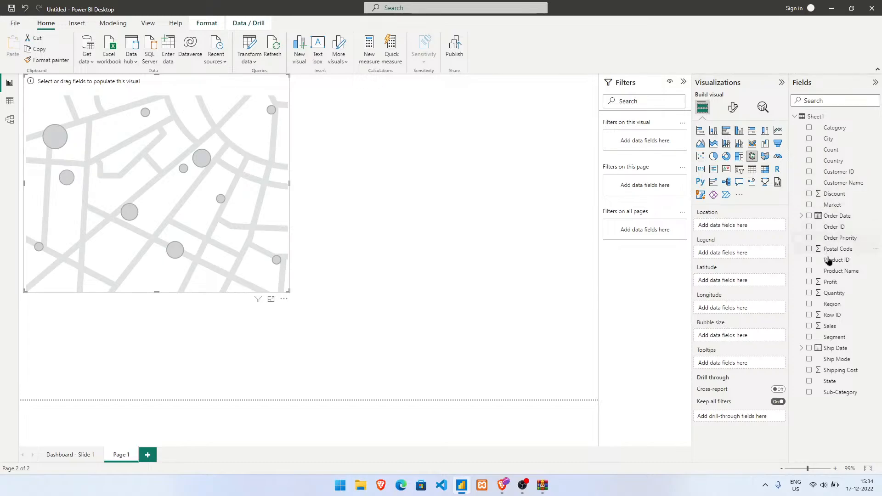
# Assign Region as the map's location and Count as its bubble size, and stretch the map over the whole page.
pyautogui.moveTo(830, 307); pyautogui.dragTo(738, 226)
pyautogui.moveTo(840, 149); pyautogui.dragTo(747, 348)
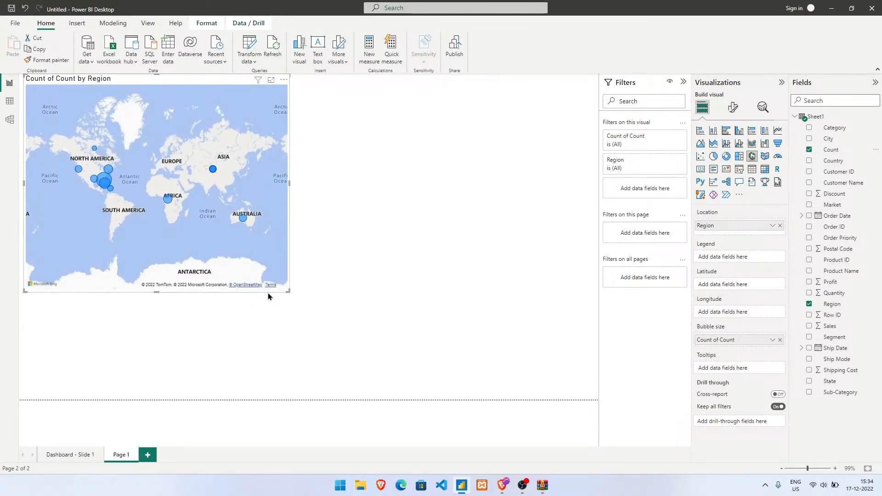
pyautogui.moveTo(289, 290); pyautogui.dragTo(601, 399)
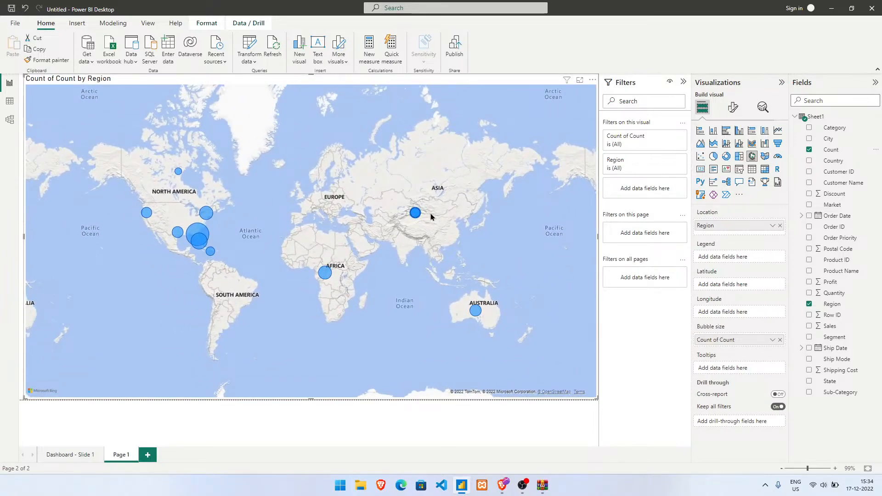
# Explore the region bubbles on the map across Asia, Africa and the Americas.
pyautogui.scroll(5, 431, 214)
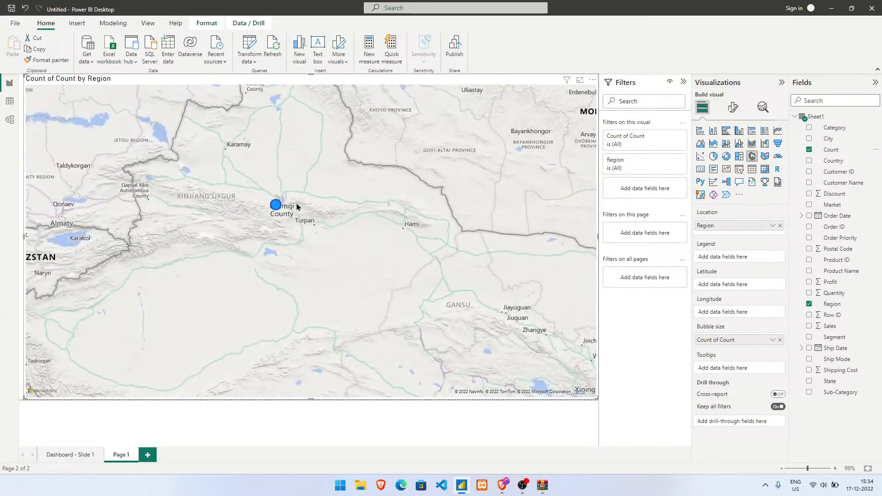
pyautogui.scroll(-3, 297, 207)
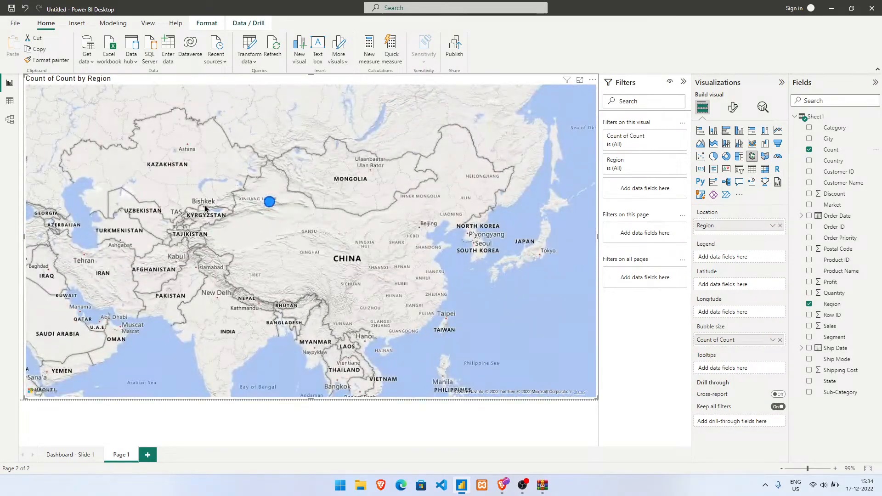
pyautogui.scroll(-4, 215, 205)
pyautogui.moveTo(236, 152); pyautogui.dragTo(419, 148)
pyautogui.moveTo(212, 241); pyautogui.dragTo(362, 252)
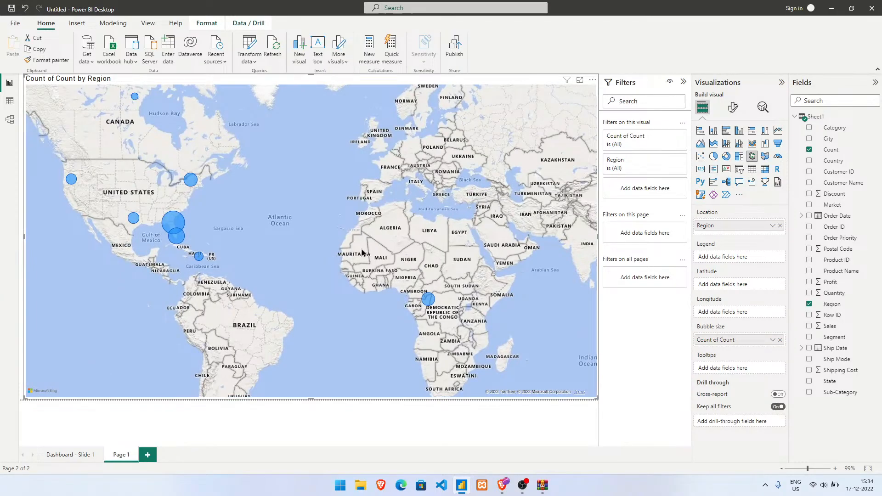
# Try the visual as a filled map with Region as the location, and test it at a smaller size.
pyautogui.click(765, 156)
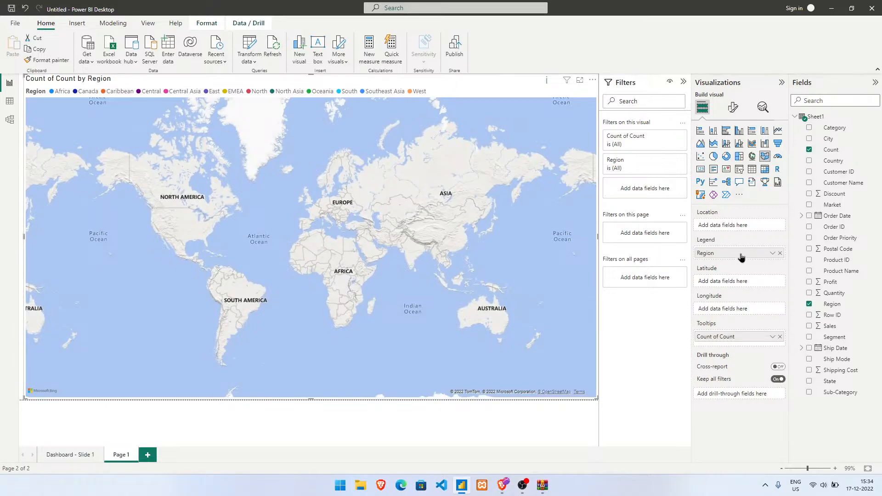
pyautogui.moveTo(740, 257); pyautogui.dragTo(732, 229)
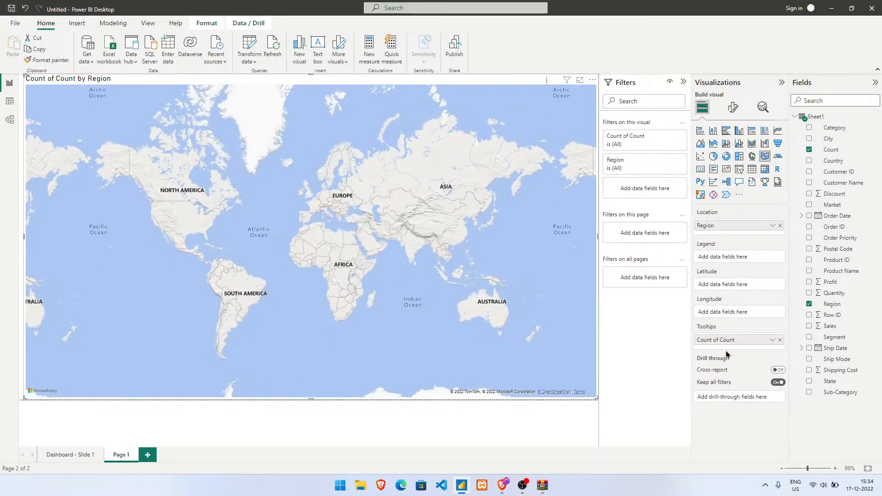
pyautogui.moveTo(728, 340)
pyautogui.mouseDown()
pyautogui.moveTo(731, 293)
pyautogui.moveTo(735, 348)
pyautogui.moveTo(734, 291)
pyautogui.moveTo(733, 331)
pyautogui.mouseUp()
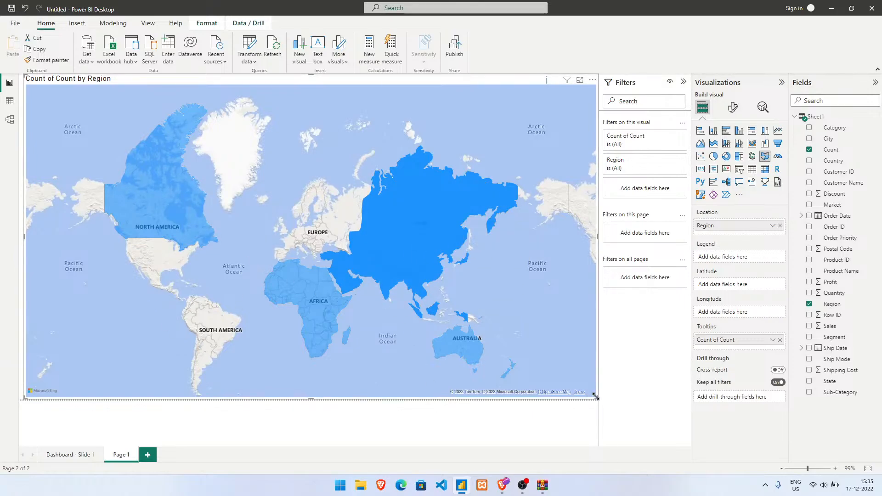
pyautogui.moveTo(595, 396); pyautogui.dragTo(320, 287)
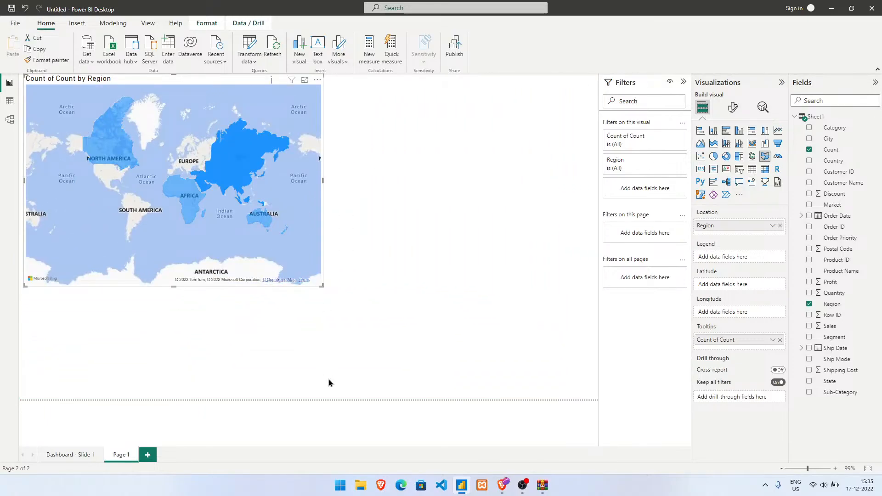
pyautogui.moveTo(323, 285); pyautogui.dragTo(597, 397)
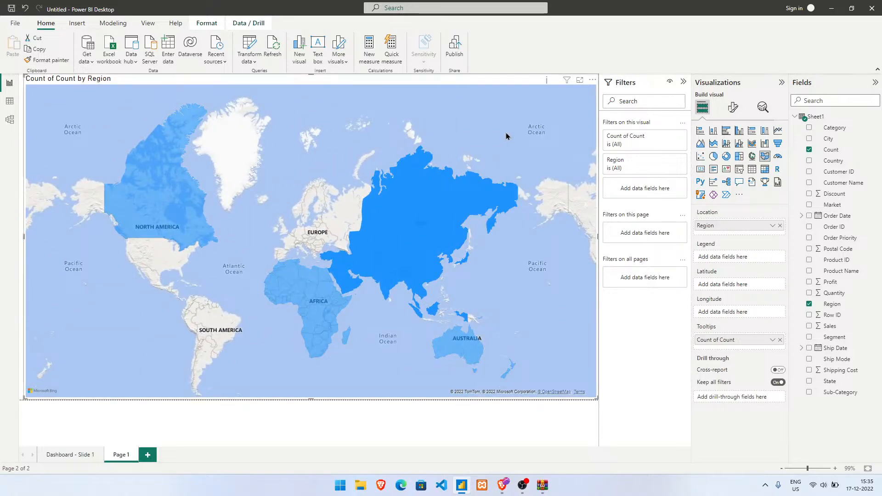
# Switch the visual back to the bubble map with Region as the location, and check the Count aggregation options.
pyautogui.click(752, 157)
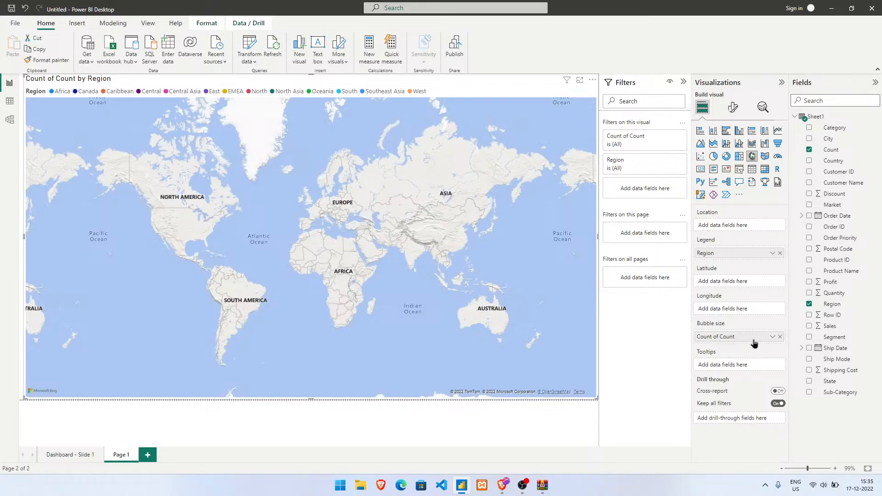
pyautogui.click(773, 339)
pyautogui.click(773, 339)
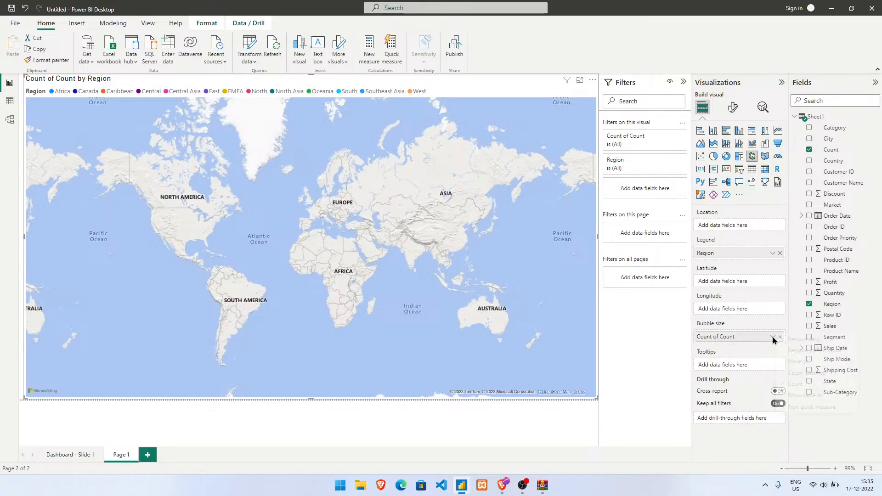
pyautogui.click(773, 338)
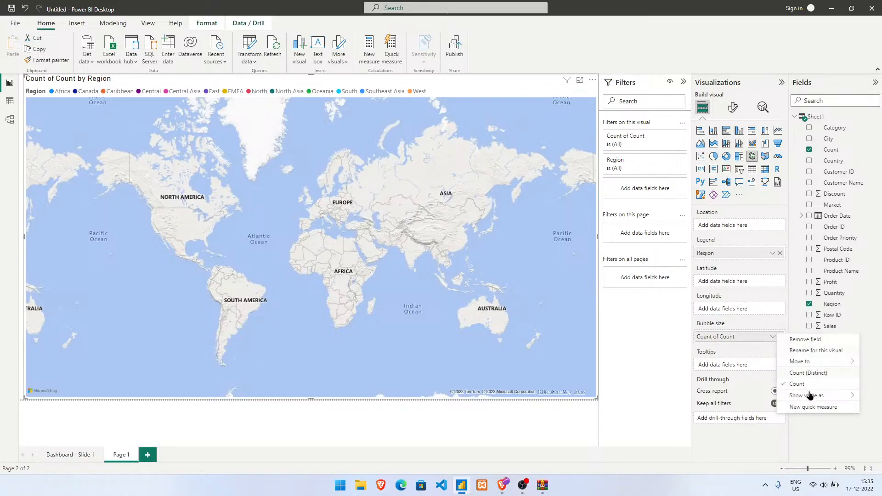
pyautogui.click(770, 338)
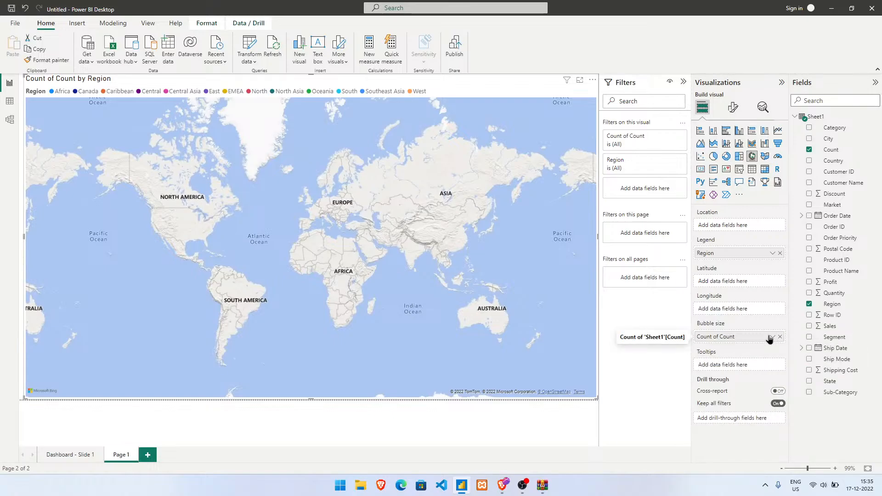
pyautogui.moveTo(735, 253); pyautogui.dragTo(735, 225)
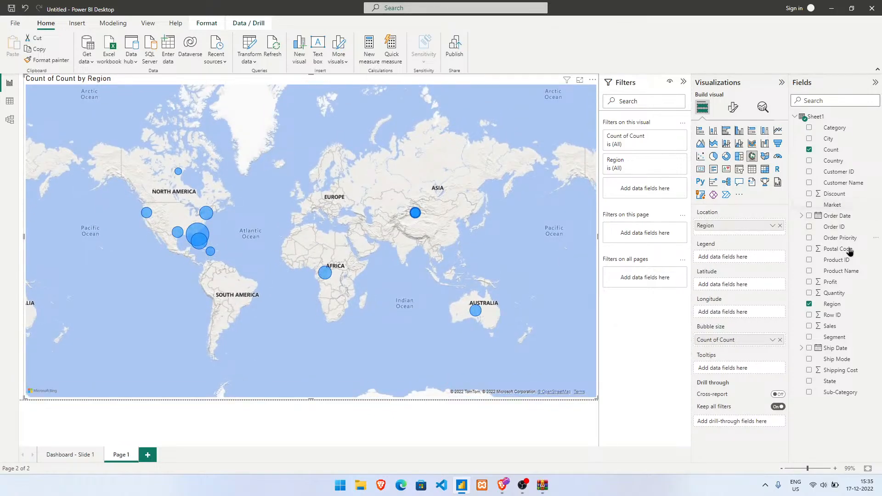
# Replace Count with the sum of Profit as the map's bubble size, and inspect the profit bubbles over the United States.
pyautogui.click(846, 284)
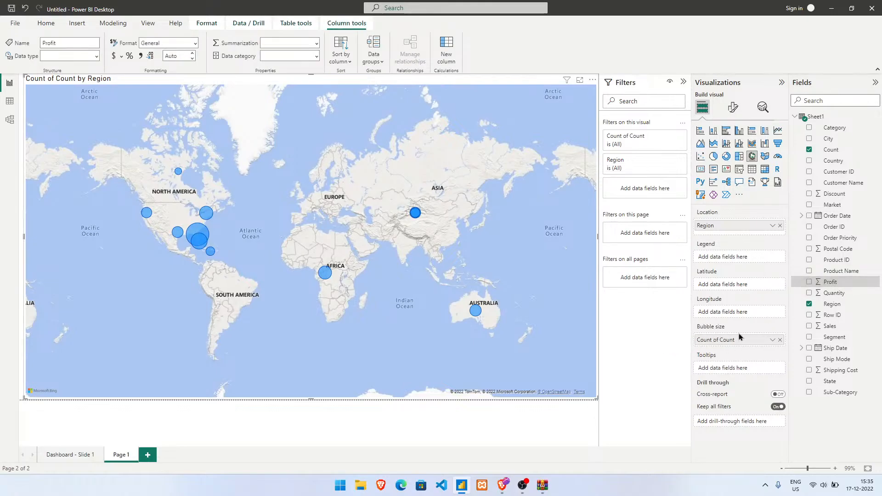
pyautogui.click(779, 340)
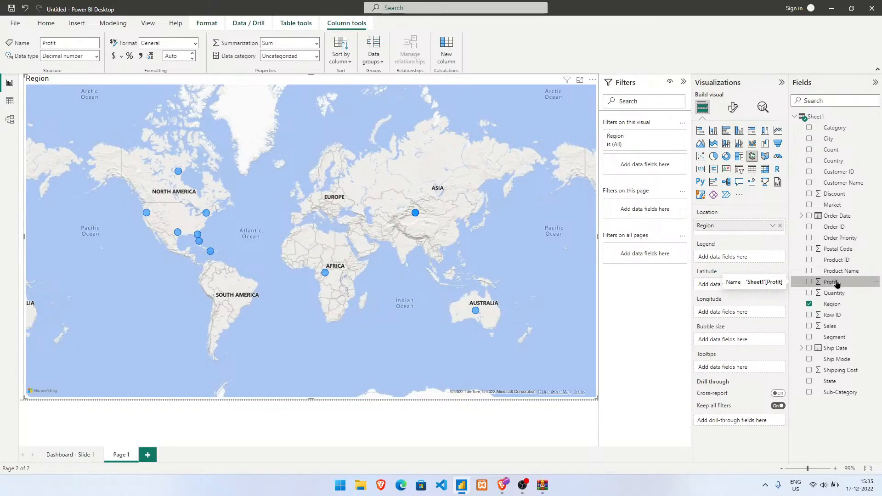
pyautogui.moveTo(837, 284); pyautogui.dragTo(739, 341)
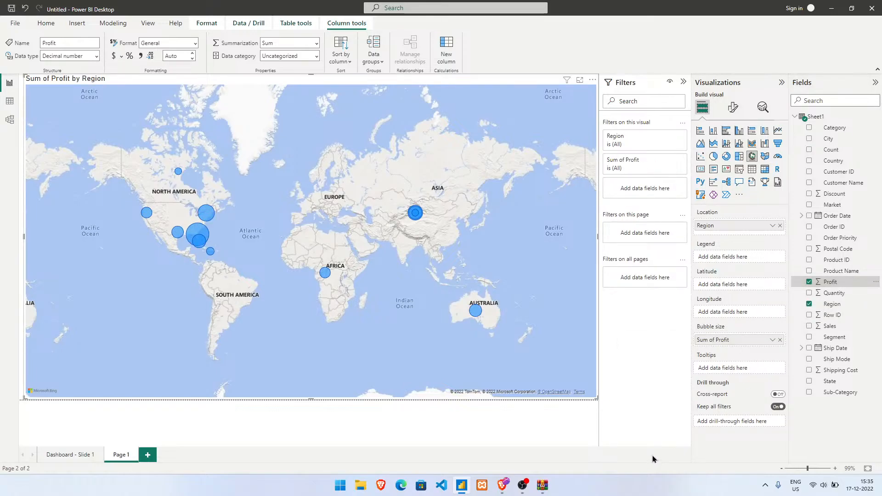
pyautogui.scroll(3, 155, 225)
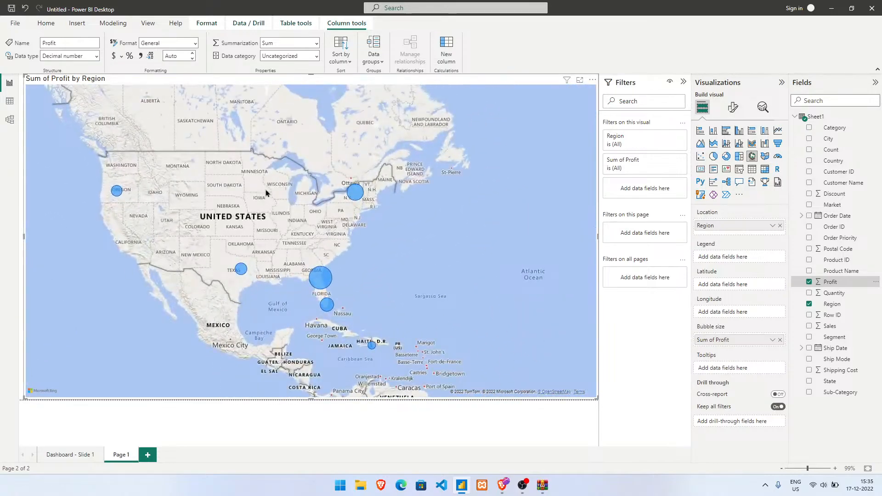
pyautogui.moveTo(271, 188); pyautogui.dragTo(357, 187)
pyautogui.scroll(1, 370, 209)
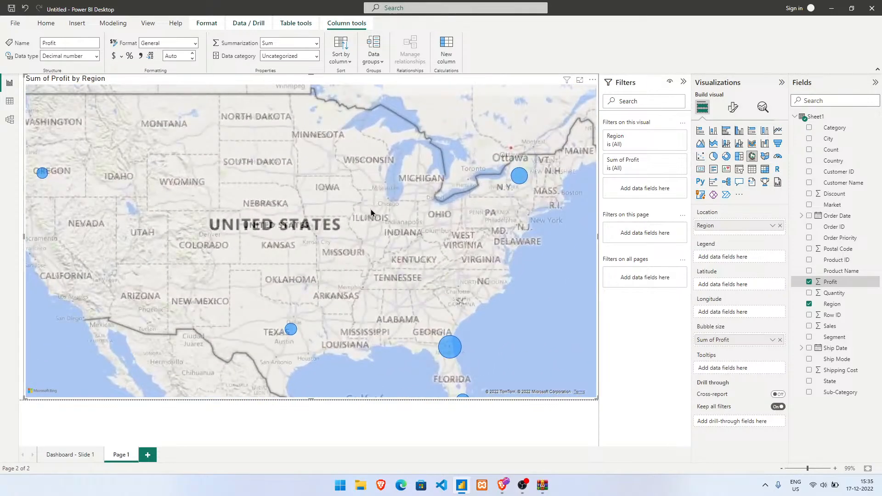
pyautogui.scroll(-1, 372, 209)
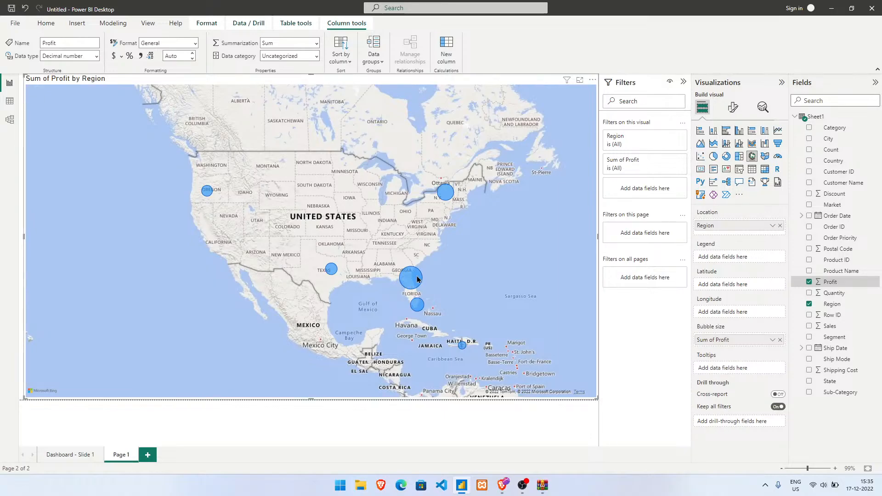
pyautogui.moveTo(410, 279)
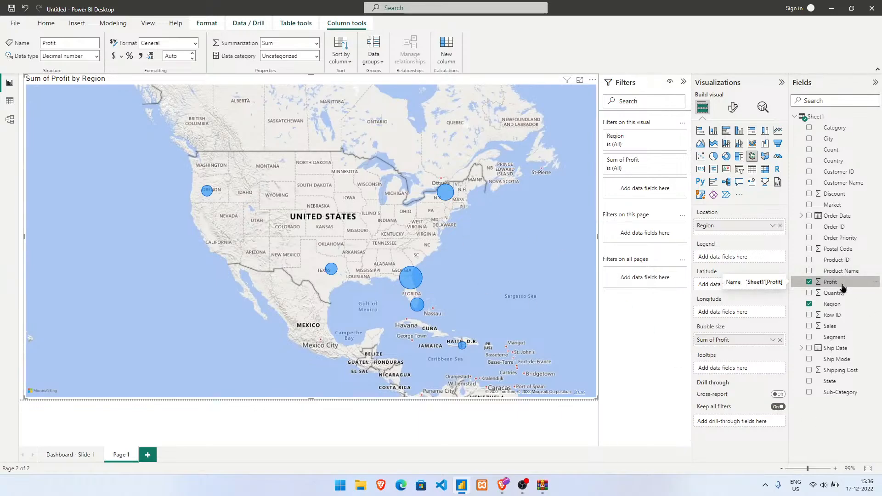
# Try Sales instead of Profit as the map's bubble size, and switch the bubble size back to Profit.
pyautogui.click(780, 339)
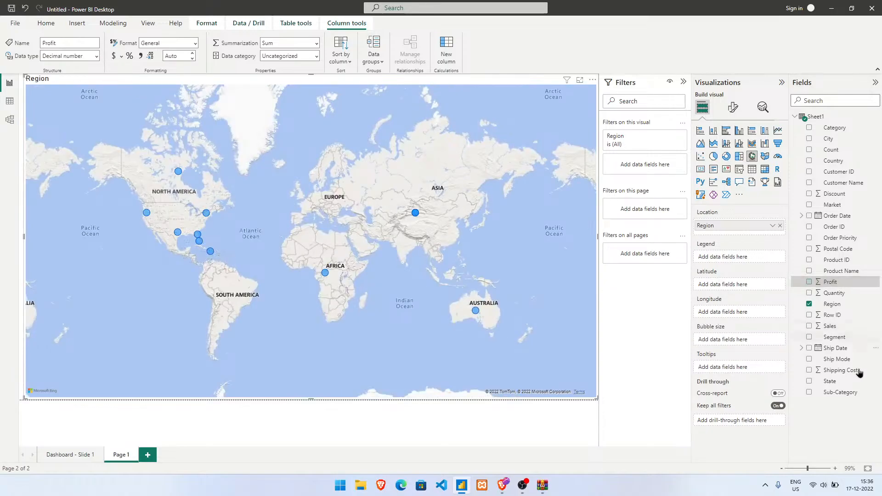
pyautogui.moveTo(832, 325); pyautogui.dragTo(746, 341)
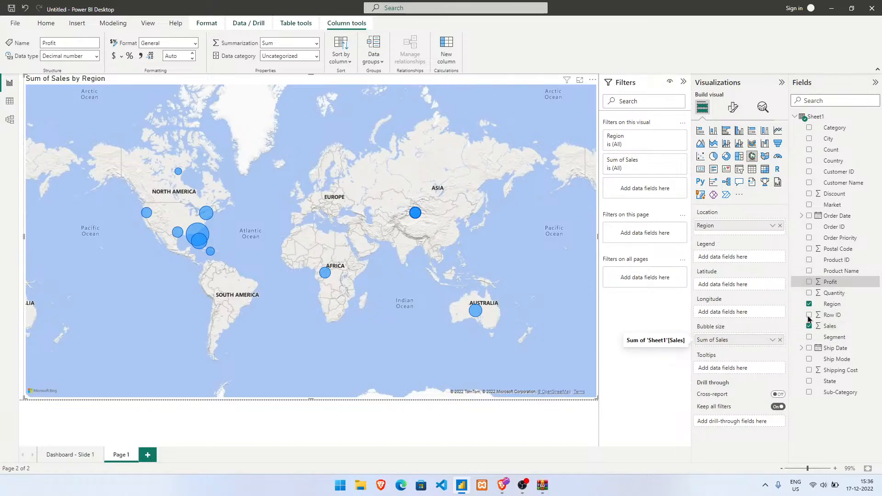
pyautogui.click(780, 340)
pyautogui.moveTo(841, 282); pyautogui.dragTo(745, 339)
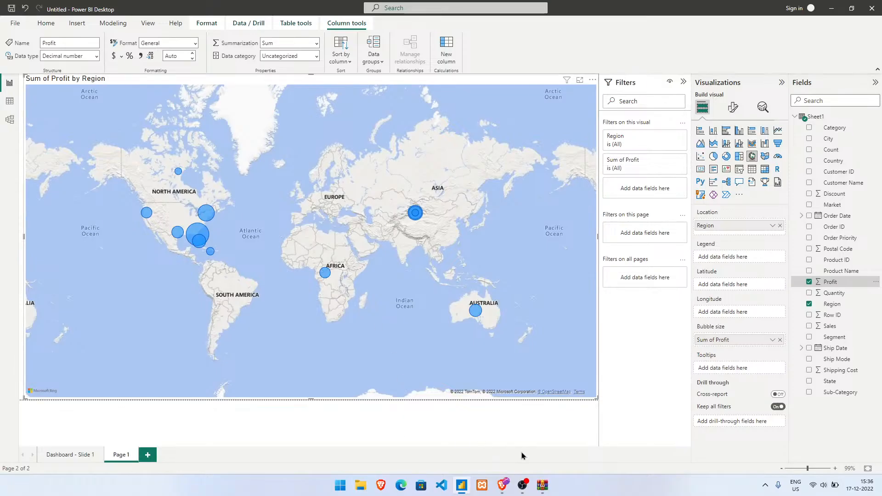
# Switch to the YouTube Studio live streaming page in the browser and end the Tech Excellerate live stream.
pyautogui.click(503, 485)
pyautogui.click(257, 7)
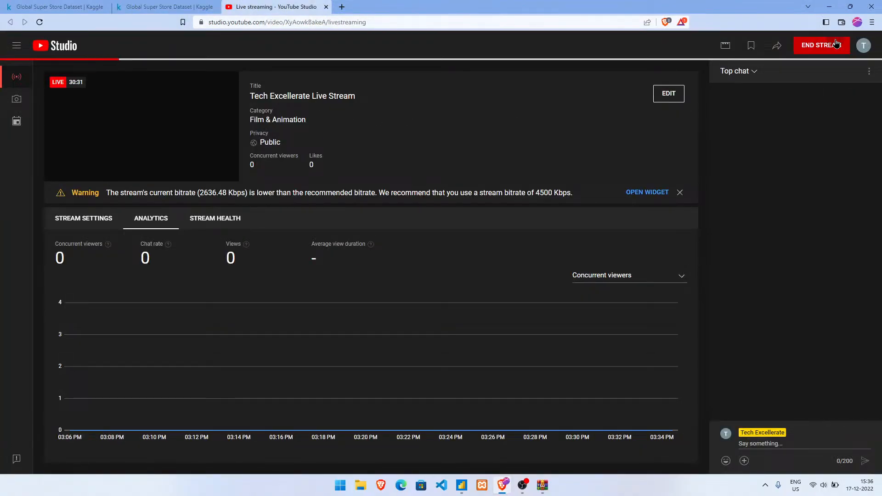
pyautogui.click(820, 44)
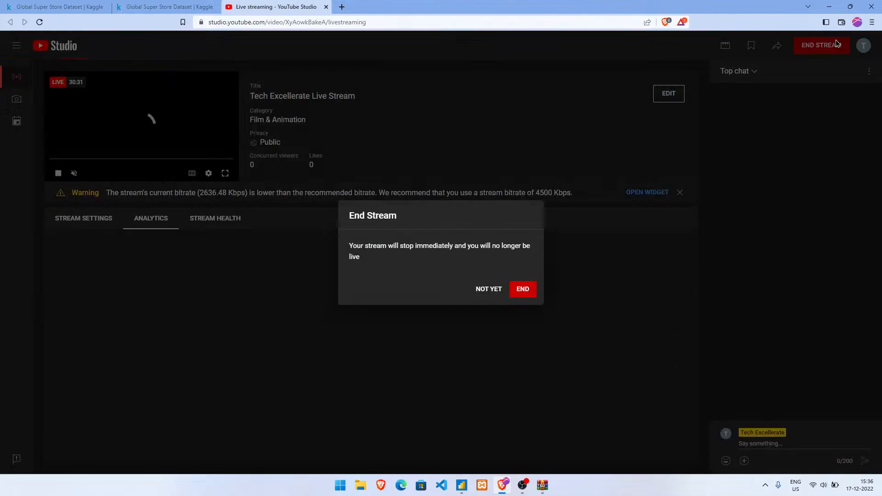
pyautogui.click(522, 290)
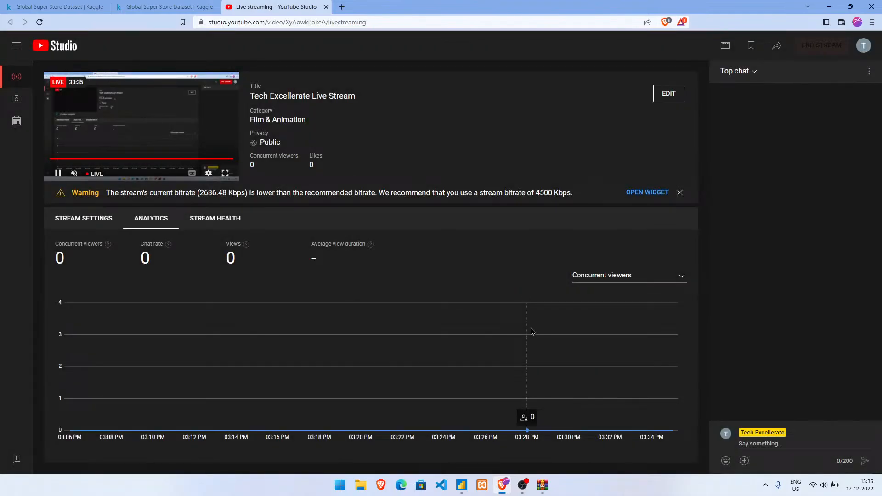